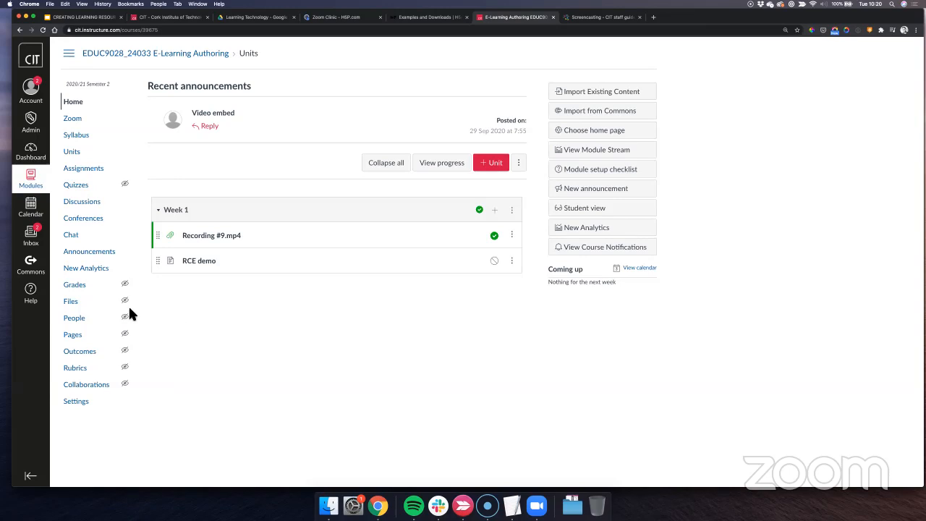
# - Start a new announcement in the E-Learning Authoring course and bring up Upload/Record Media for its body
pyautogui.click(91, 253)
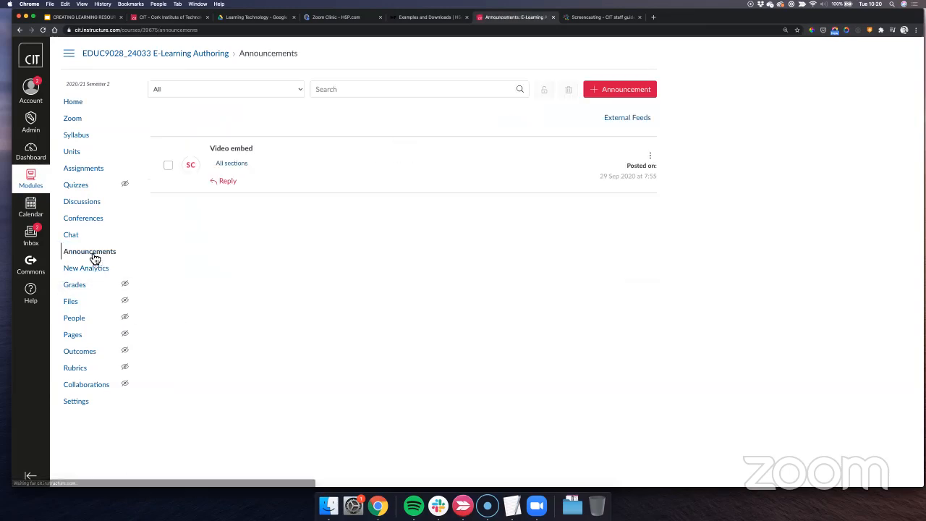
pyautogui.click(634, 95)
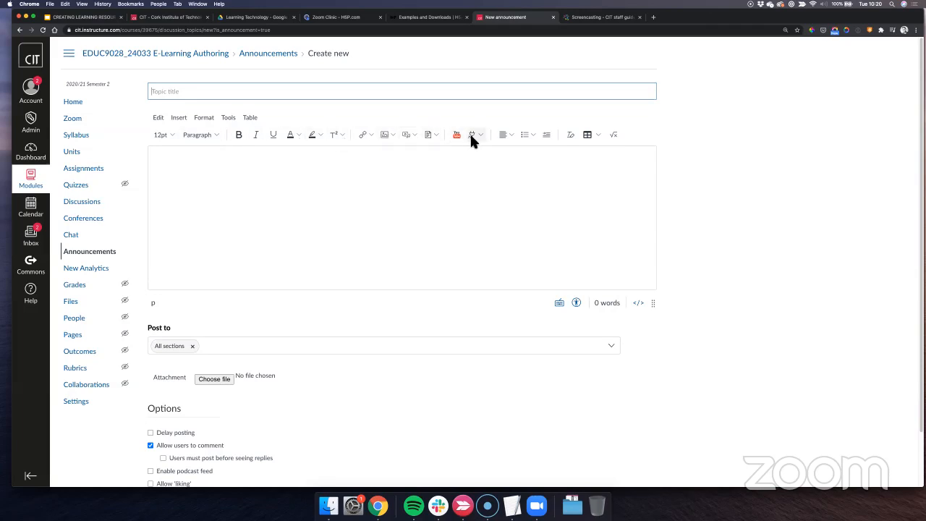
pyautogui.click(416, 139)
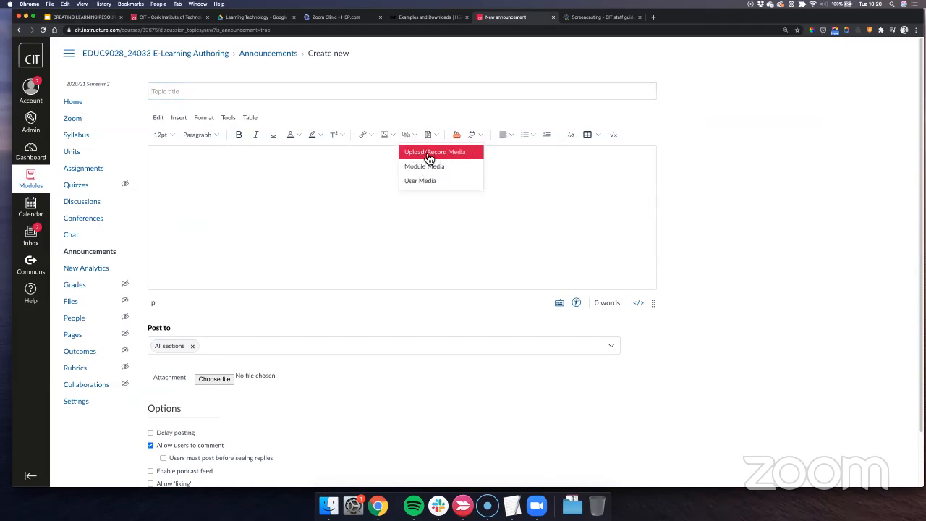
pyautogui.click(445, 155)
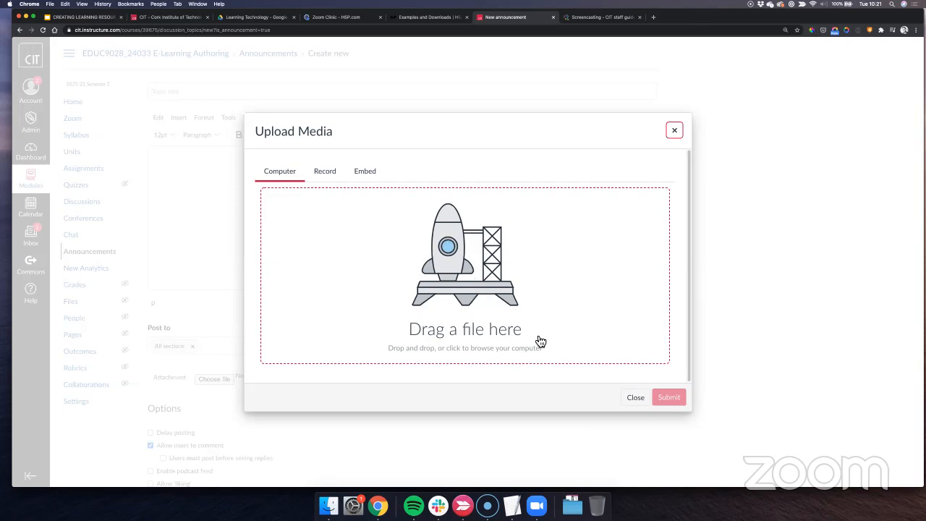
# - Bring up the media recorder, turn its webcam off for audio only, and switch the webcam back on
pyautogui.click(325, 172)
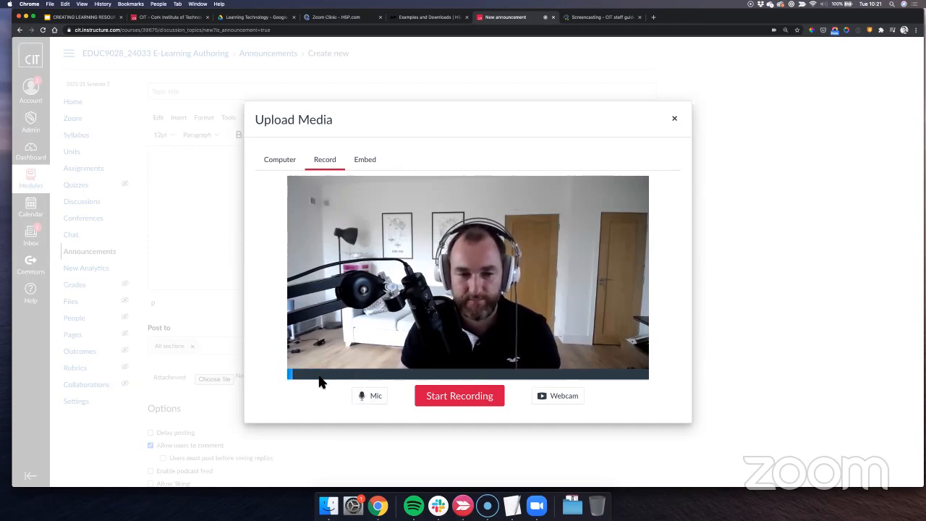
pyautogui.click(571, 404)
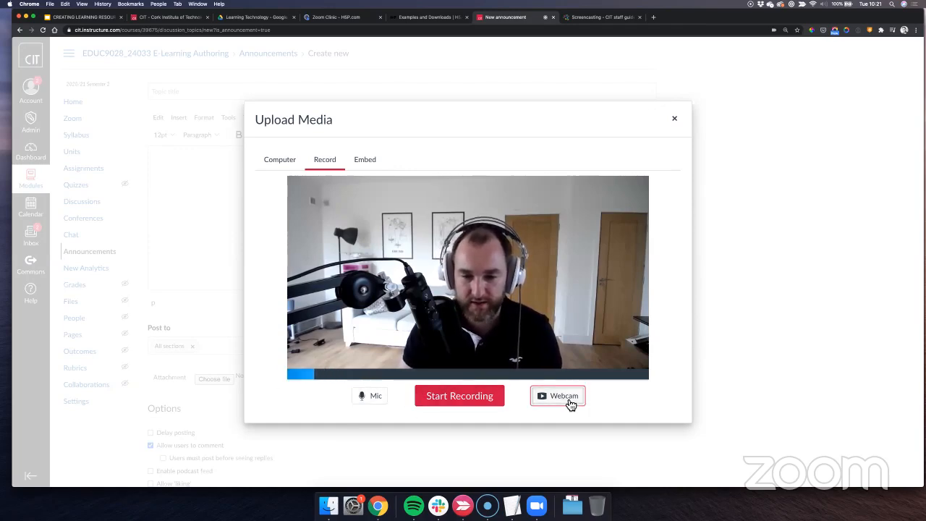
pyautogui.click(552, 440)
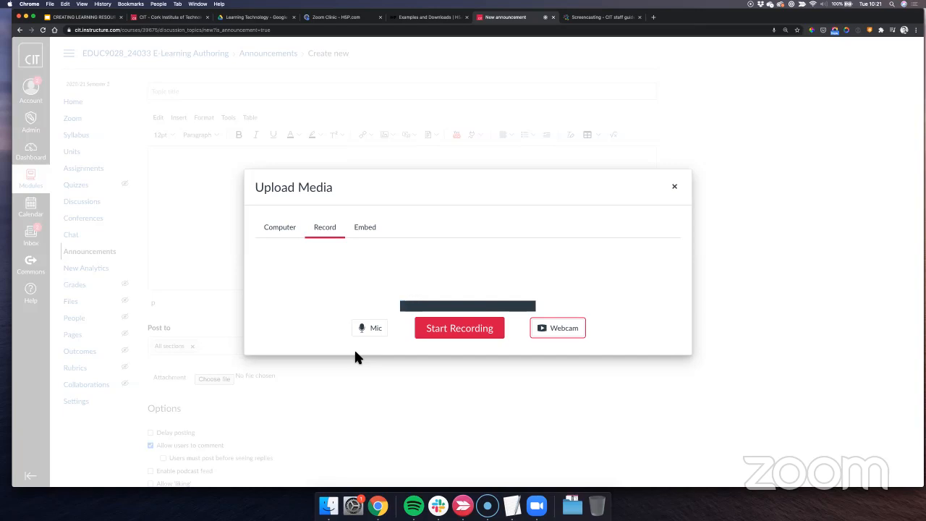
pyautogui.click(559, 332)
pyautogui.click(558, 350)
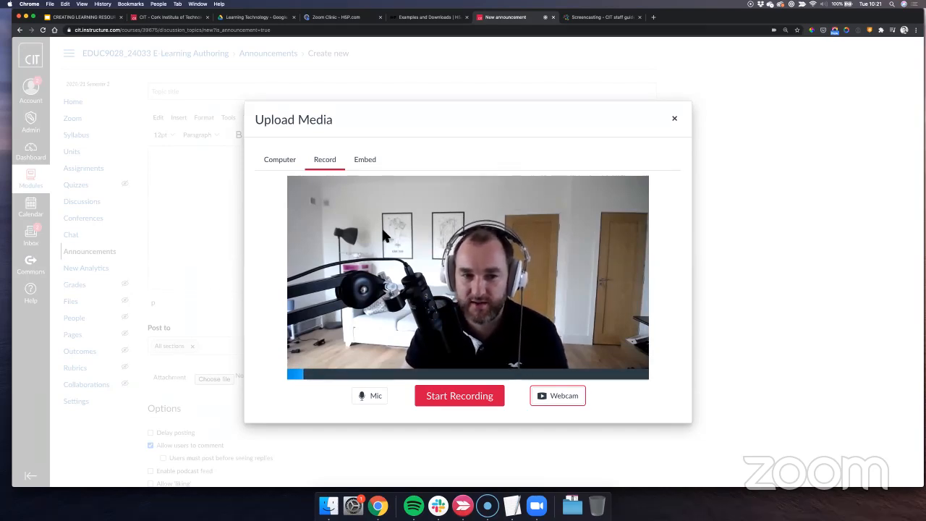
# - Prepare the Embed Code entry, and in a new browser tab open the Zoom Clinic video from the YouTube library
pyautogui.click(365, 167)
pyautogui.click(288, 284)
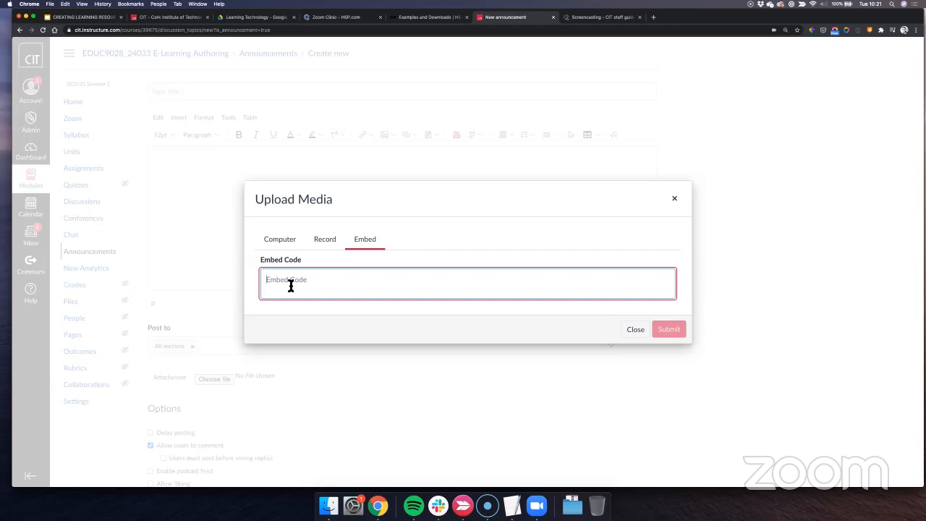
pyautogui.click(653, 17)
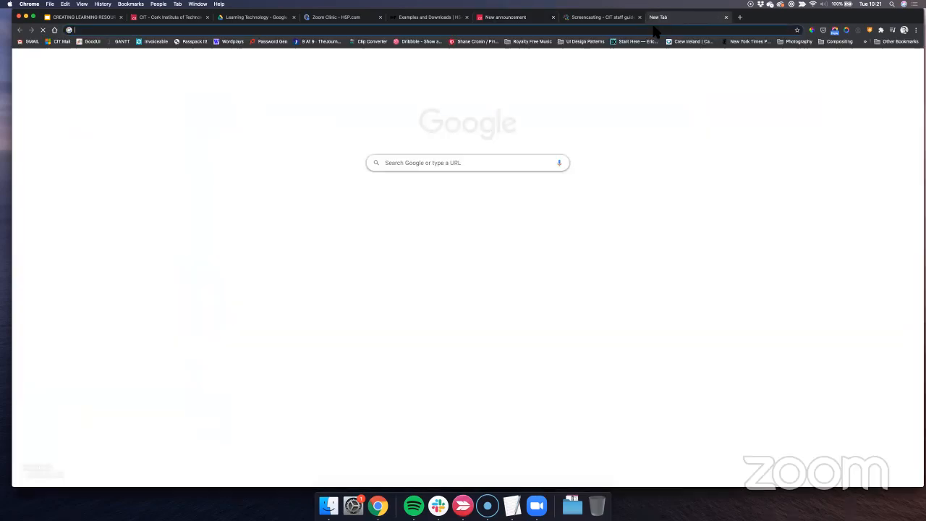
pyautogui.write('you')
pyautogui.press('Return')
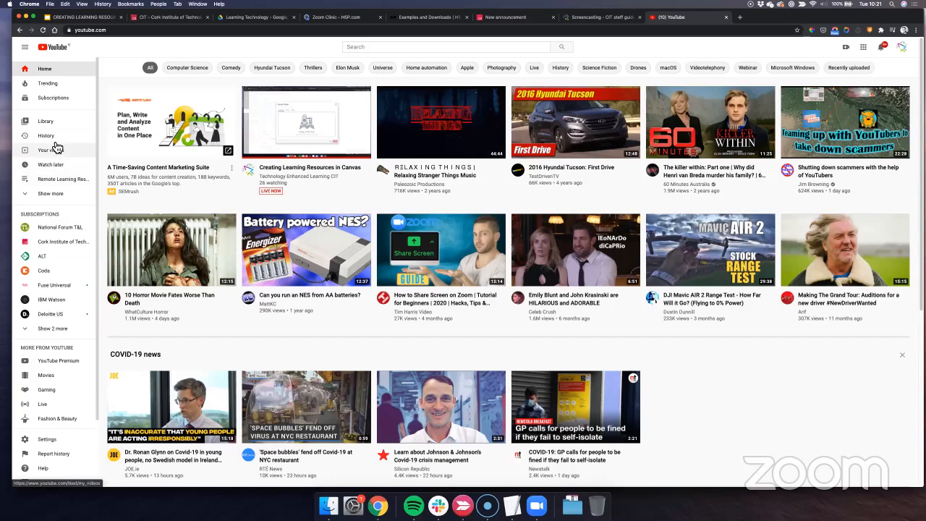
pyautogui.click(66, 123)
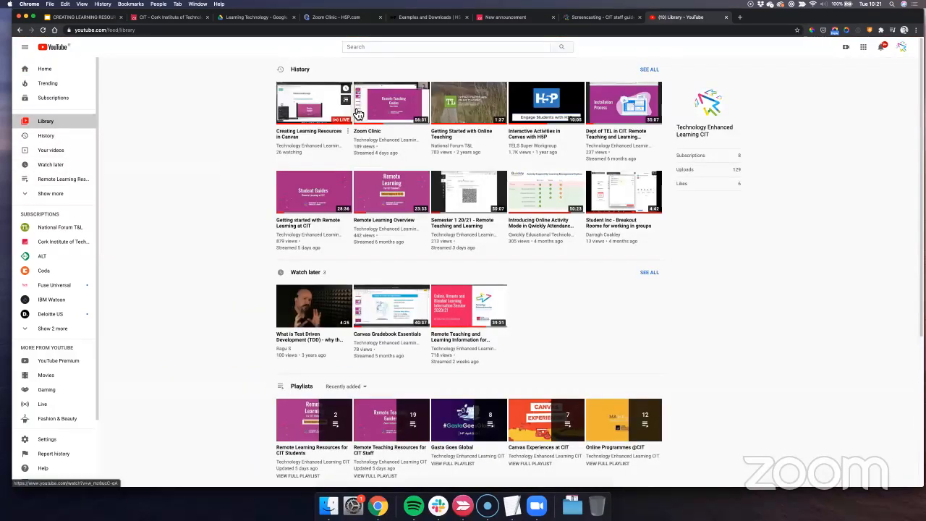
pyautogui.click(395, 110)
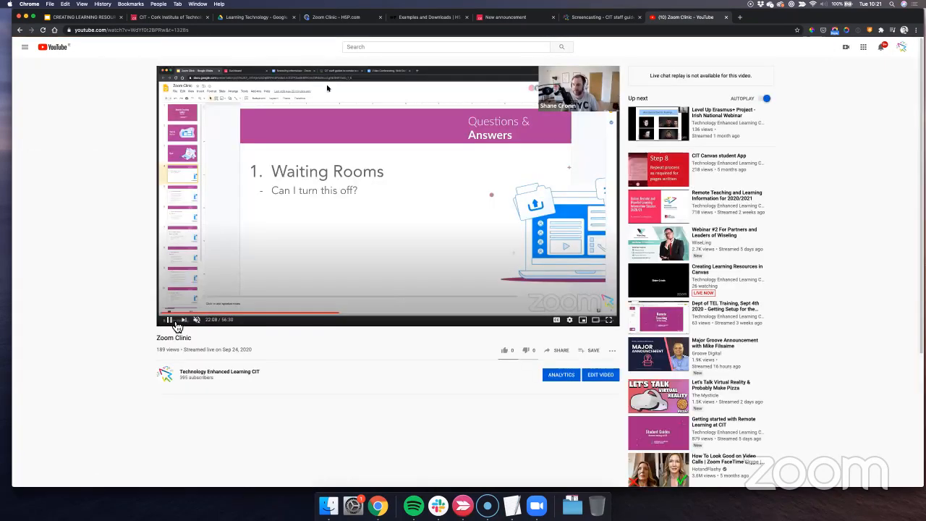
# - Copy the Zoom Clinic video's embed code from YouTube and embed it in the Canvas announcement body
pyautogui.click(562, 351)
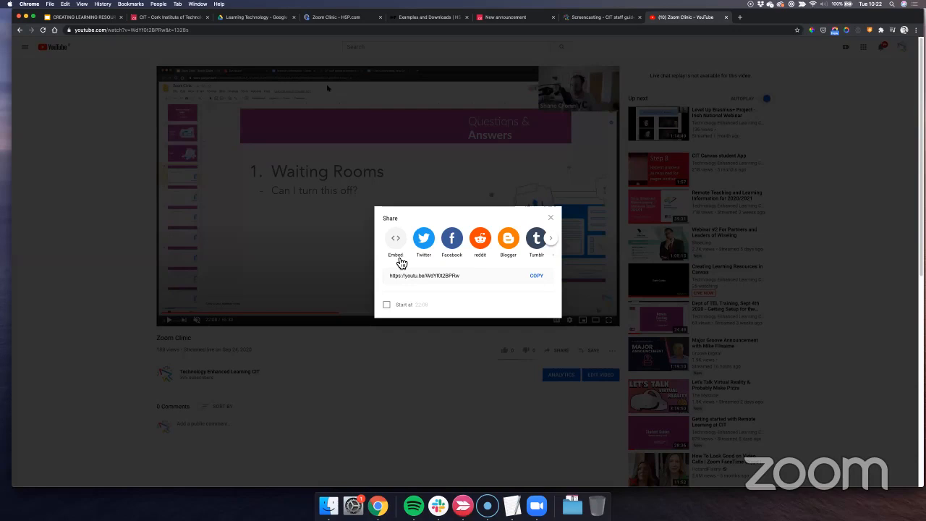
pyautogui.click(396, 239)
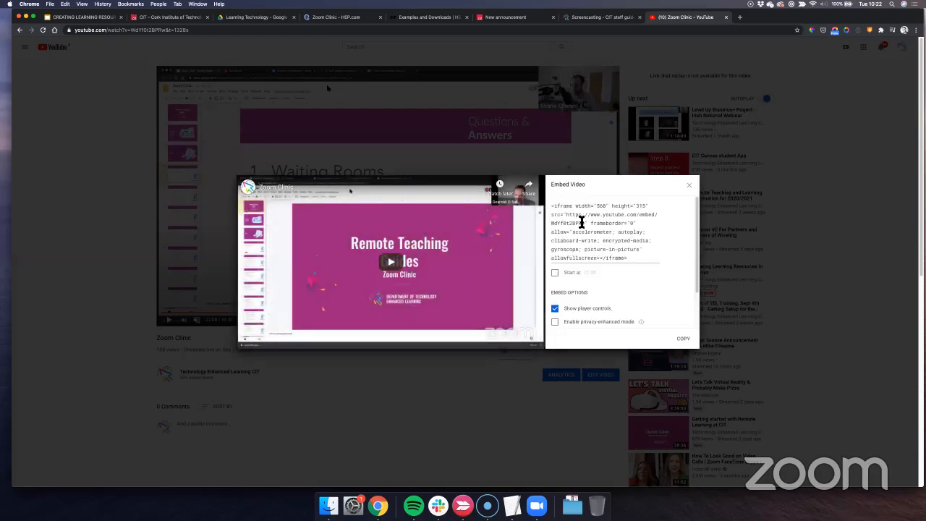
pyautogui.moveTo(633, 261); pyautogui.dragTo(550, 205)
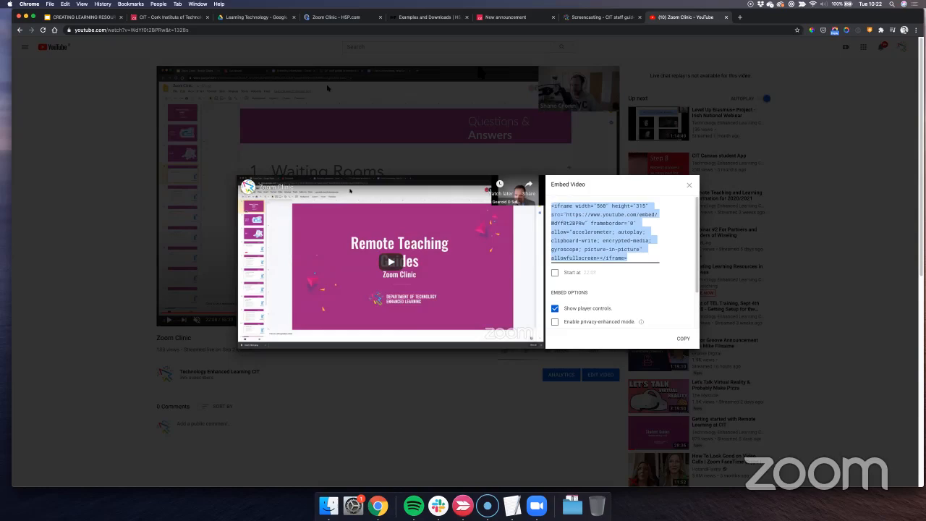
pyautogui.click(507, 19)
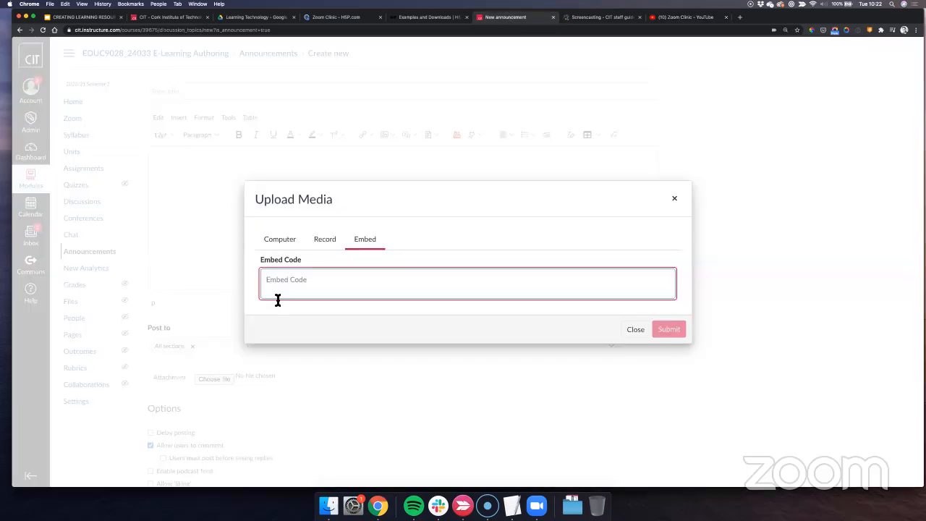
pyautogui.press('super+v')
pyautogui.click(678, 331)
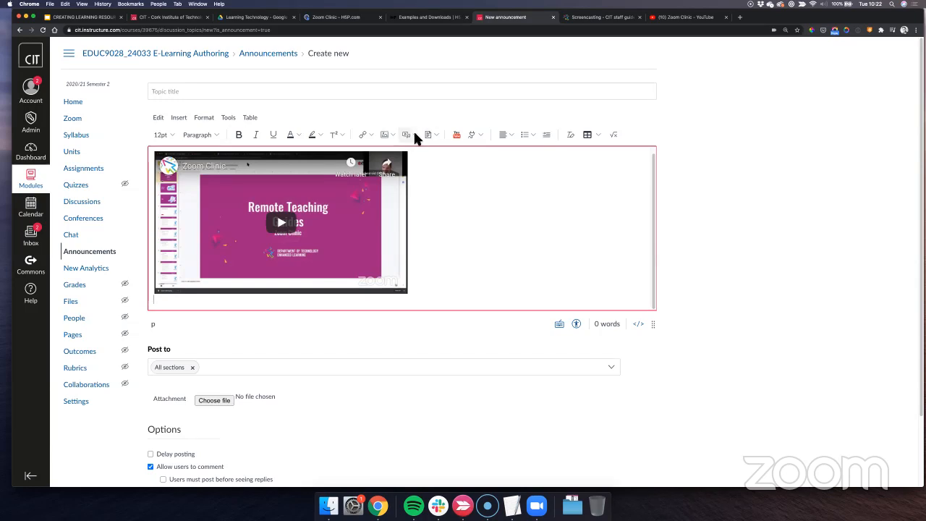
# - Delete the embedded Zoom Clinic video from the announcement body
pyautogui.click(436, 135)
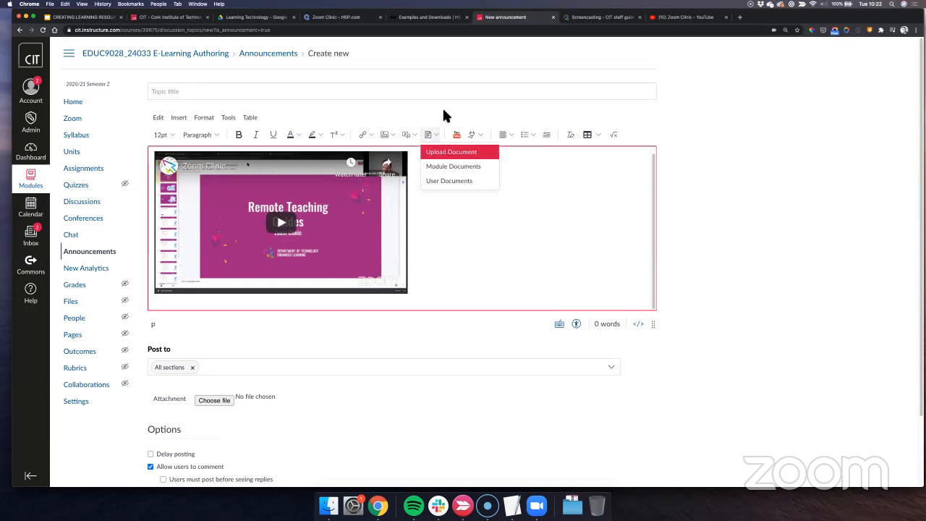
pyautogui.click(444, 114)
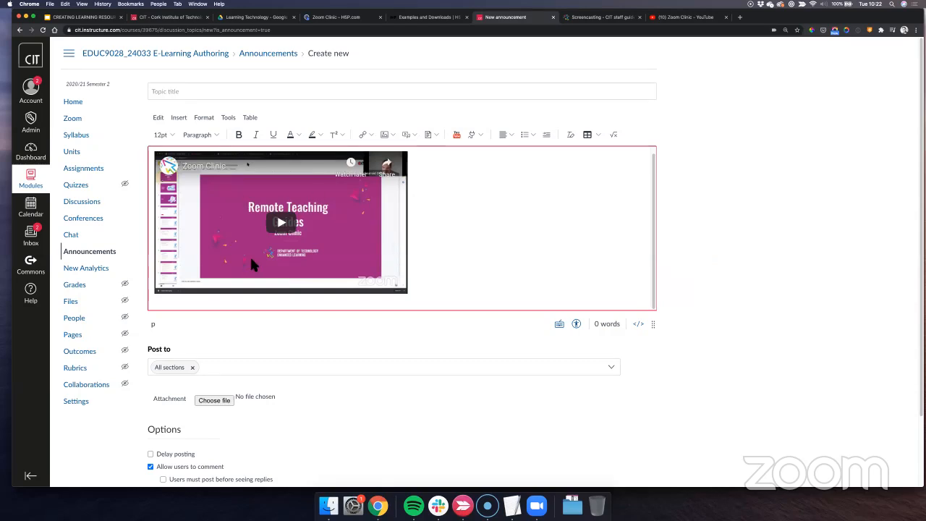
pyautogui.click(383, 216)
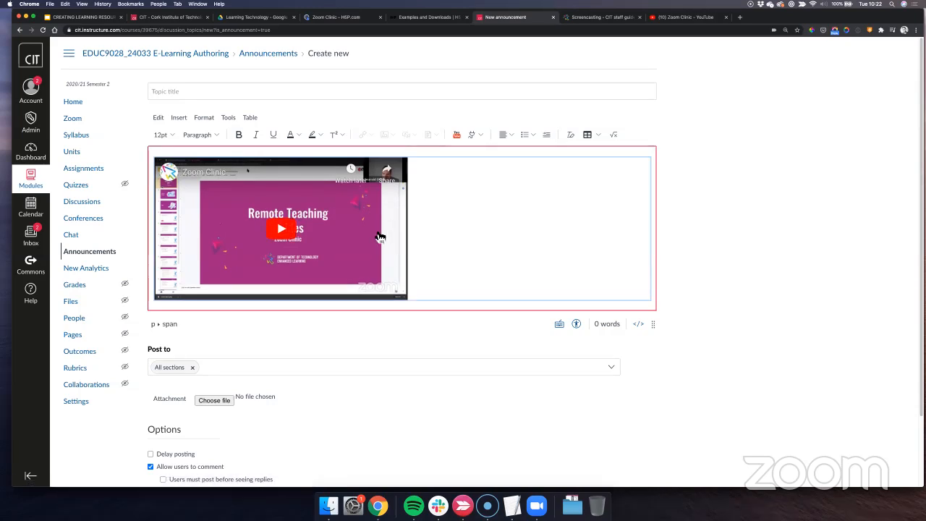
pyautogui.press('BackSpace')
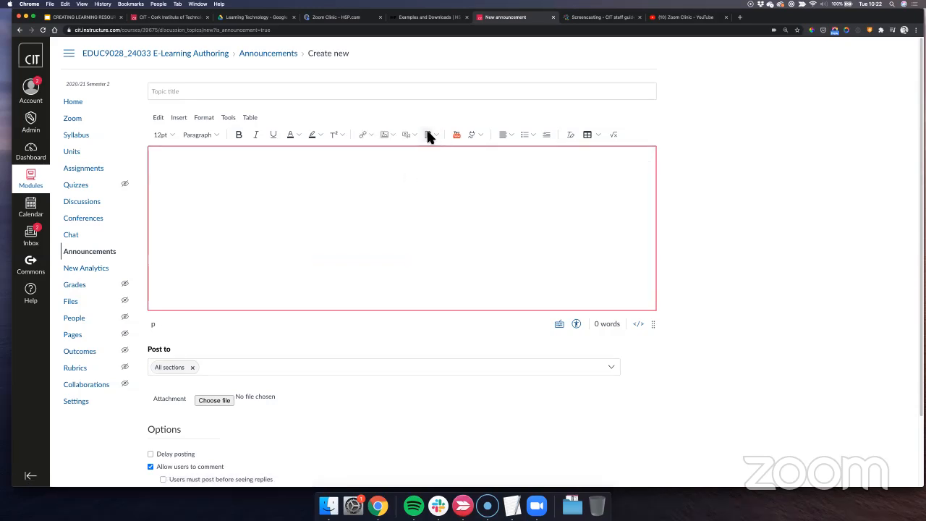
# - Record a webcam clip about 6 seconds long and save it into the announcement body
pyautogui.click(405, 135)
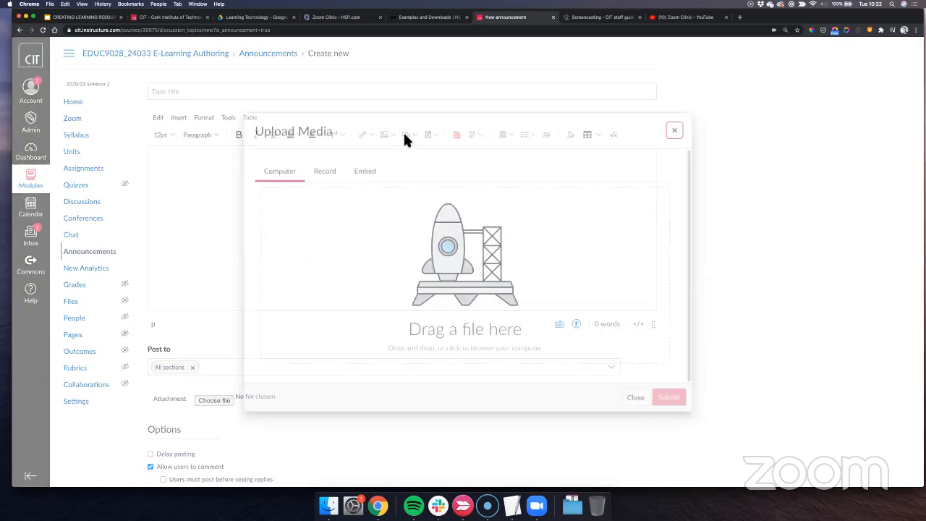
pyautogui.click(327, 182)
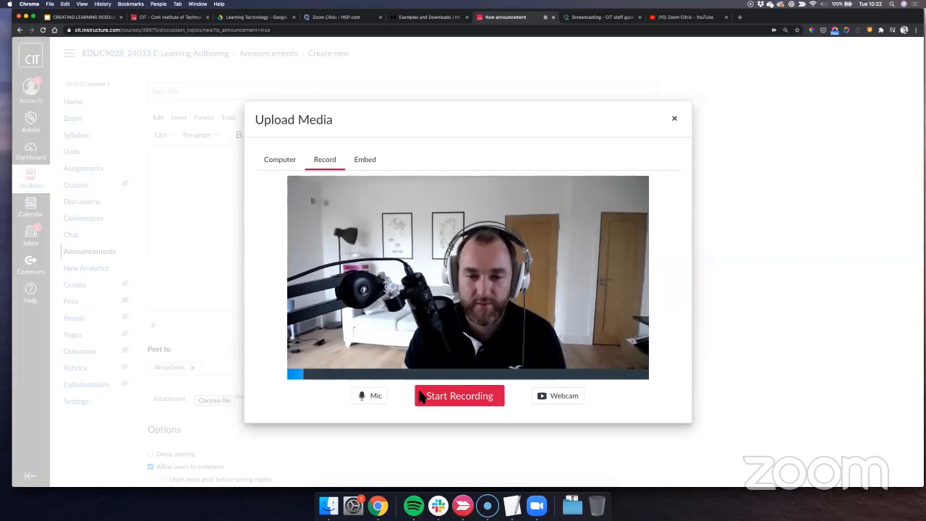
pyautogui.click(469, 405)
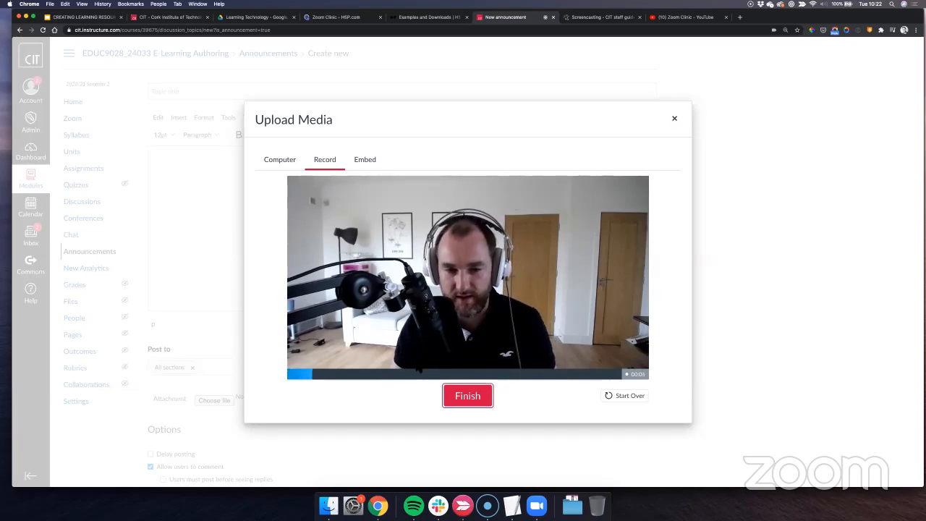
pyautogui.click(468, 399)
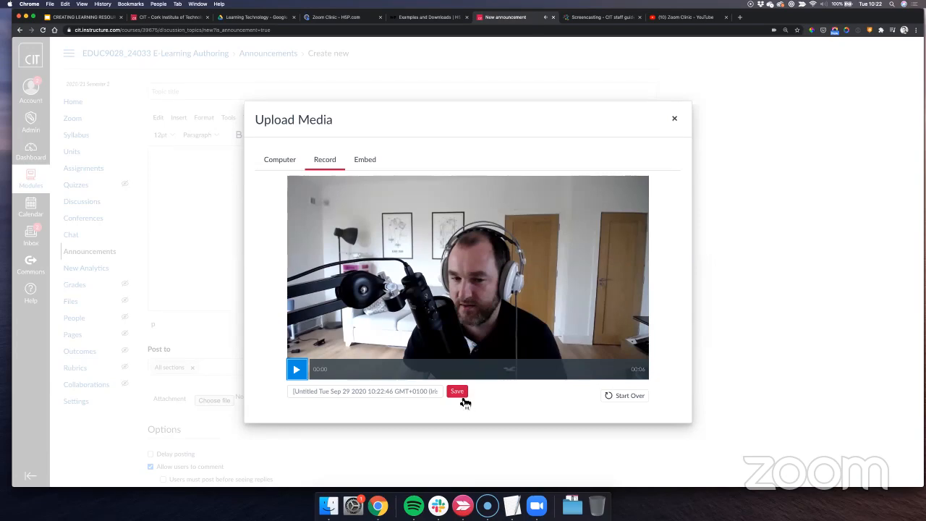
pyautogui.click(462, 393)
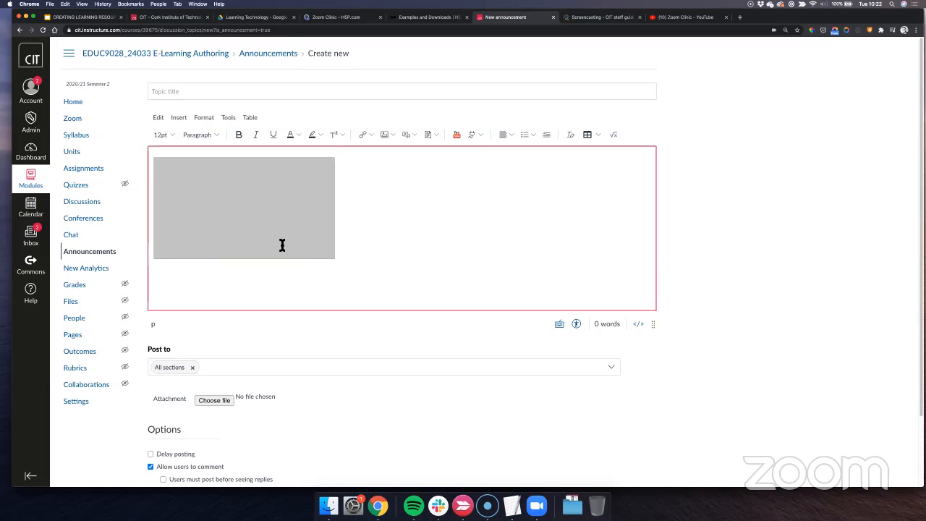
# - Leave the new announcement without publishing it and return to the course home page
pyautogui.click(263, 202)
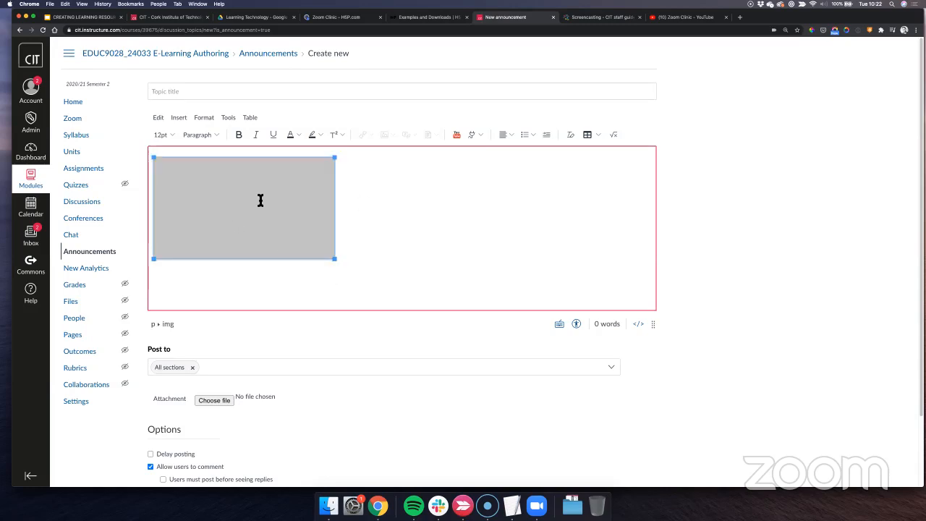
pyautogui.click(78, 107)
pyautogui.click(515, 159)
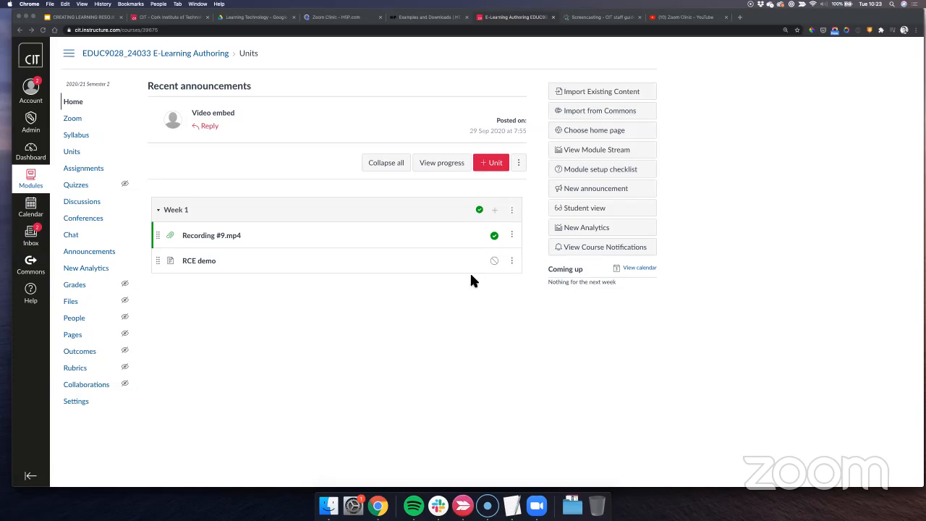
# - Add a new page named "Video content" to the Week 1 unit, without indentation
pyautogui.click(496, 211)
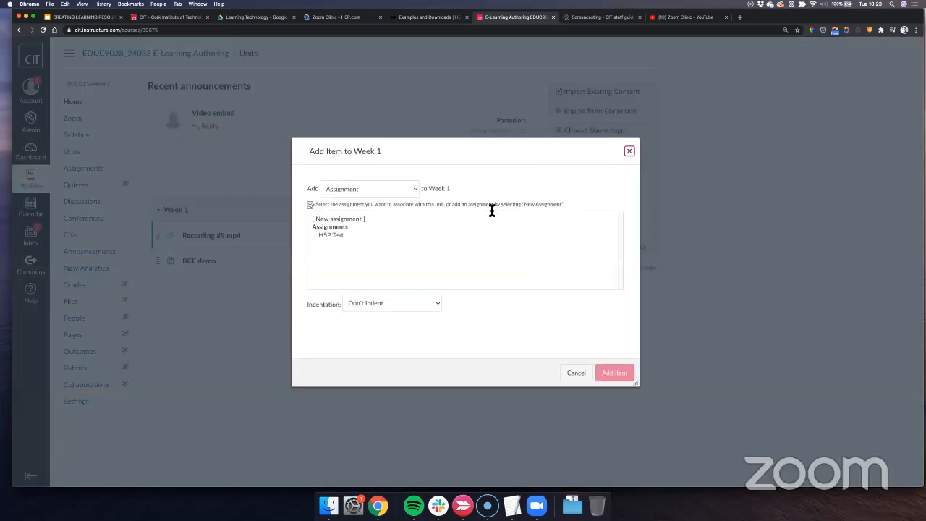
pyautogui.click(350, 188)
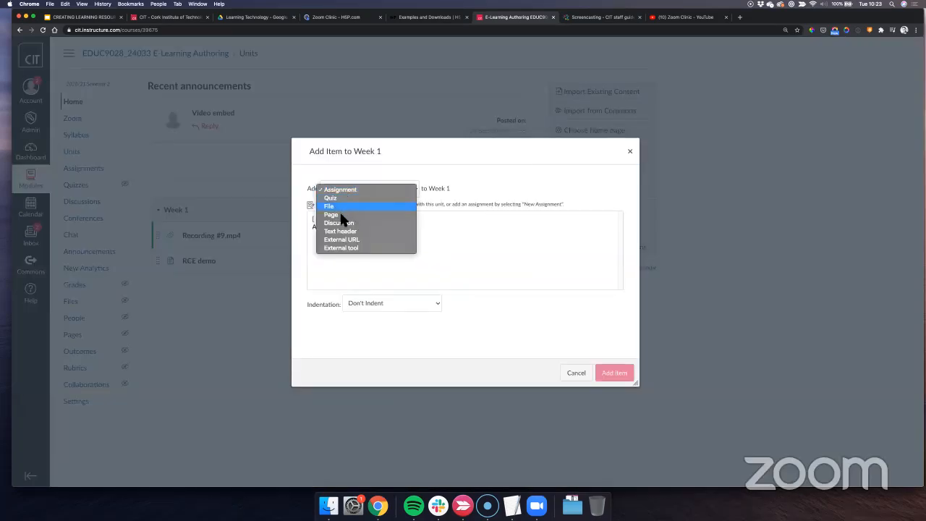
pyautogui.click(339, 215)
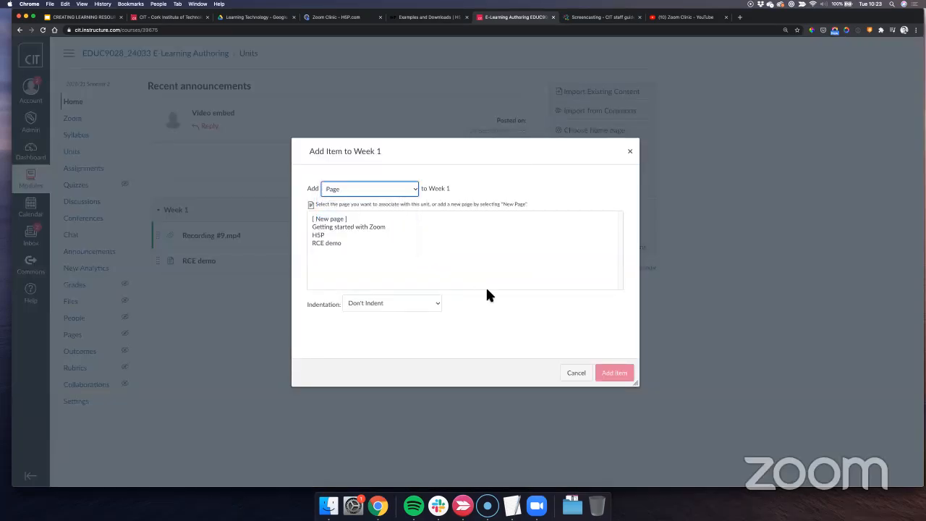
pyautogui.click(323, 219)
pyautogui.click(363, 308)
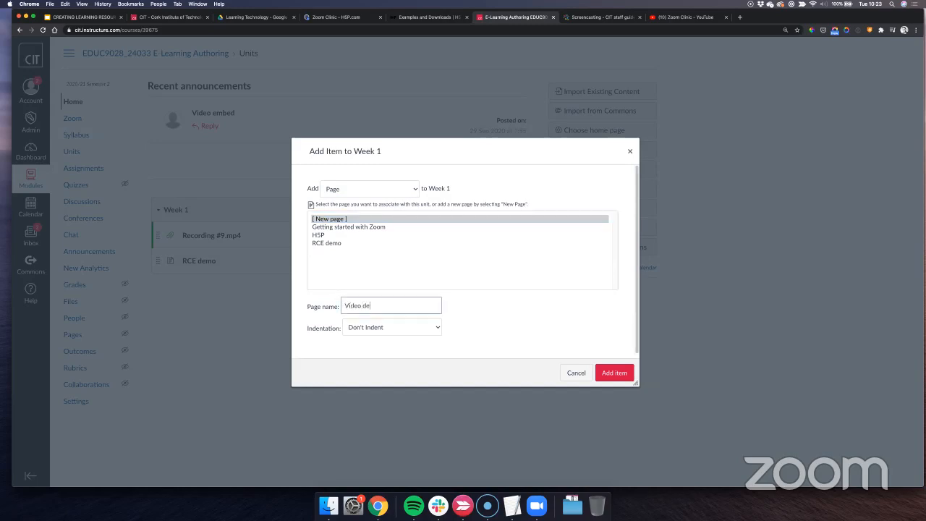
pyautogui.click(618, 373)
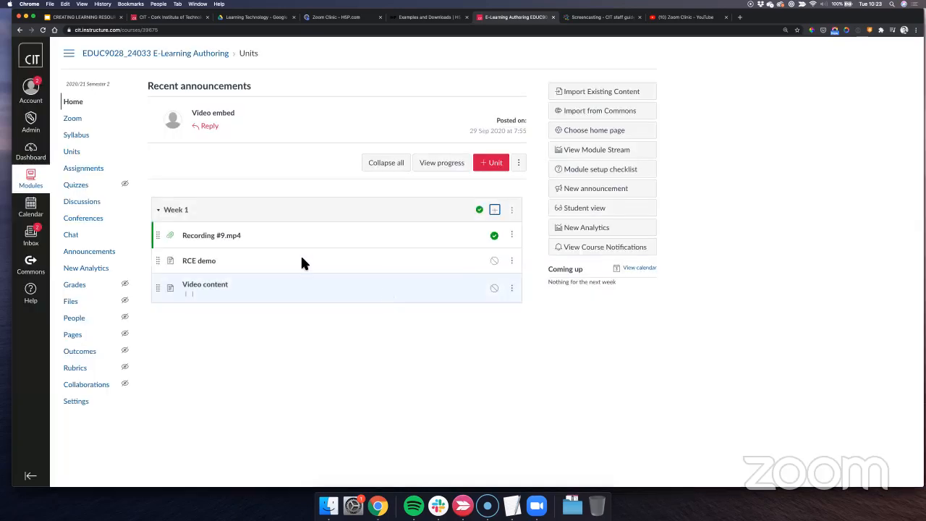
# - Open the Video content page in Week 1 for editing
pyautogui.click(212, 291)
pyautogui.click(624, 91)
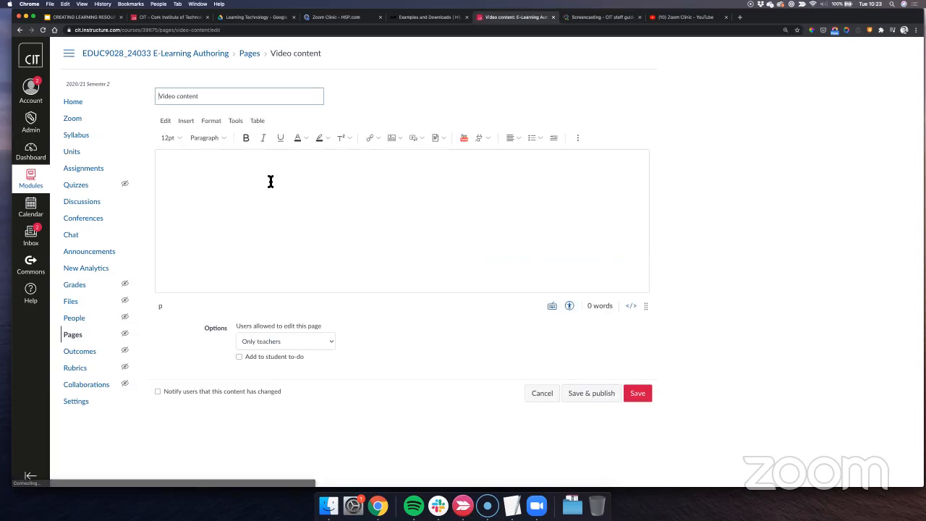
# - Show the Upload/Record Media options for the Video content page, and close them without adding media
pyautogui.click(425, 141)
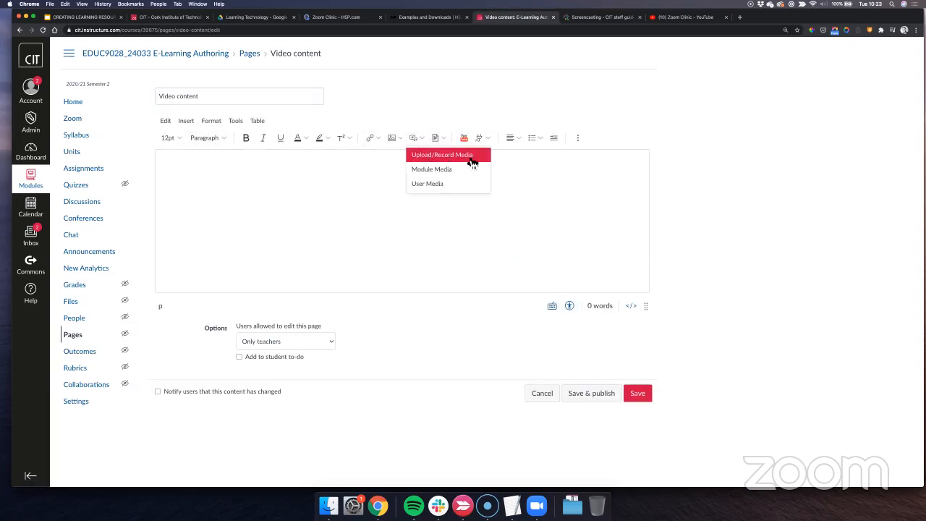
pyautogui.click(431, 159)
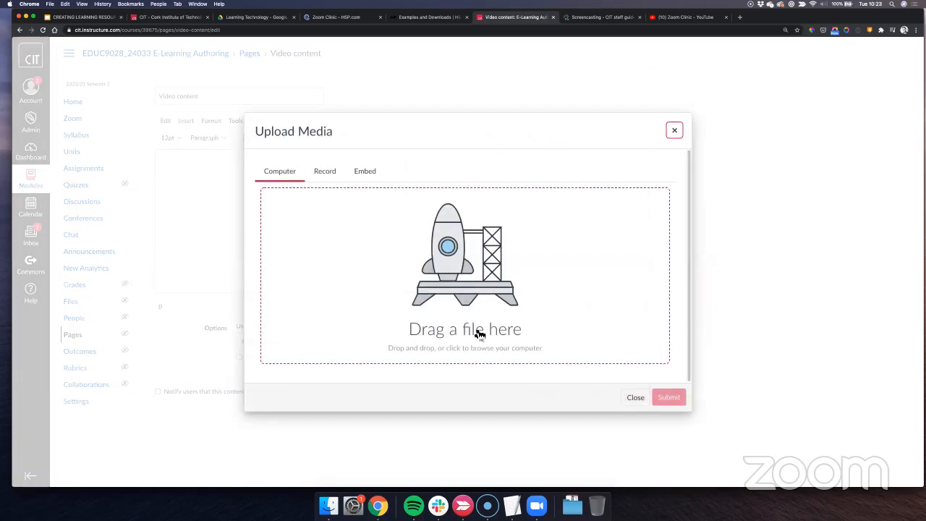
pyautogui.click(674, 130)
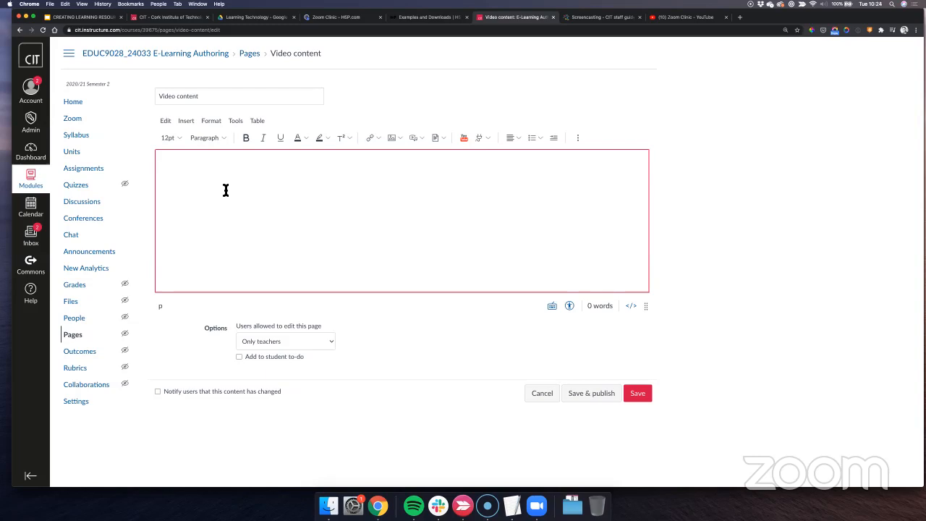
# - Switch to the CREATING LEARNING RESOURCES IN CANVAS presentation and show the Speedgrader slide
pyautogui.click(85, 16)
pyautogui.scroll(-3, 58, 397)
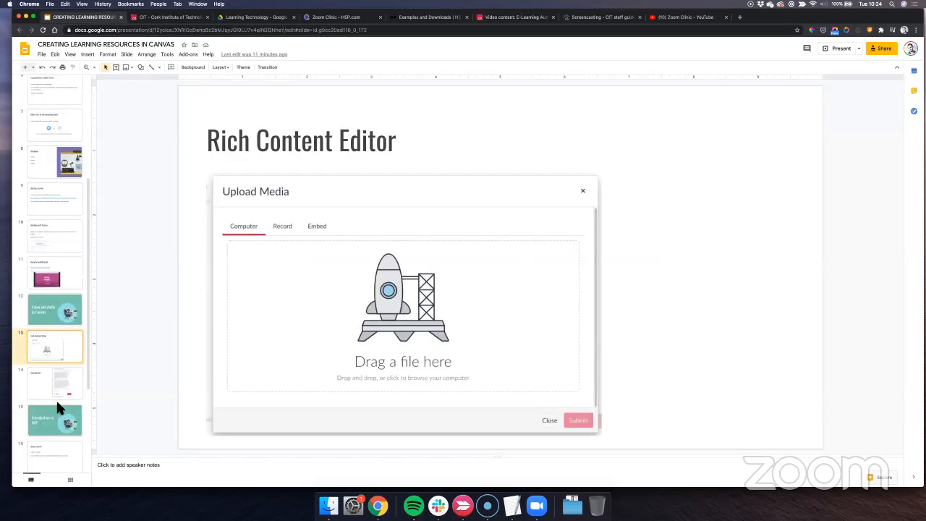
pyautogui.click(53, 343)
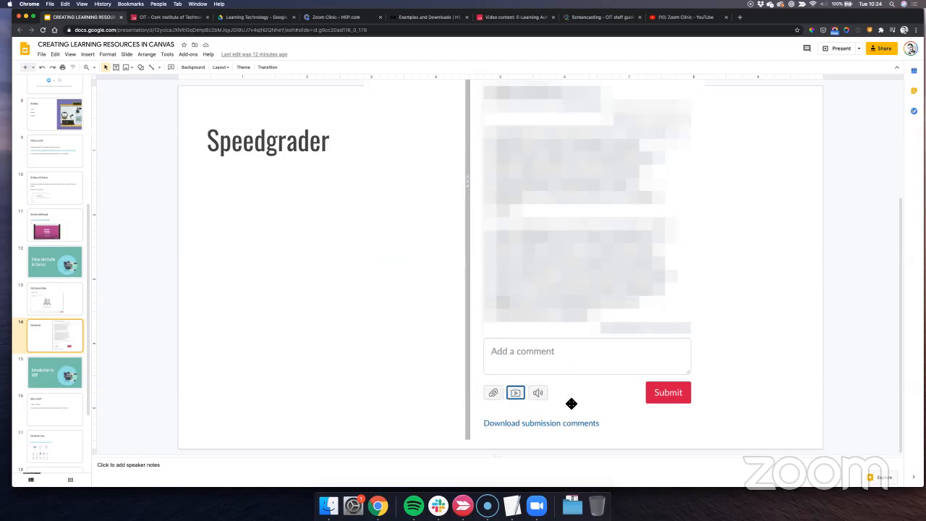
# - Return to the Canvas course, leave the Video content page unsaved, and open the Canvas Testing account's H5P Test submission in SpeedGrader
pyautogui.click(507, 19)
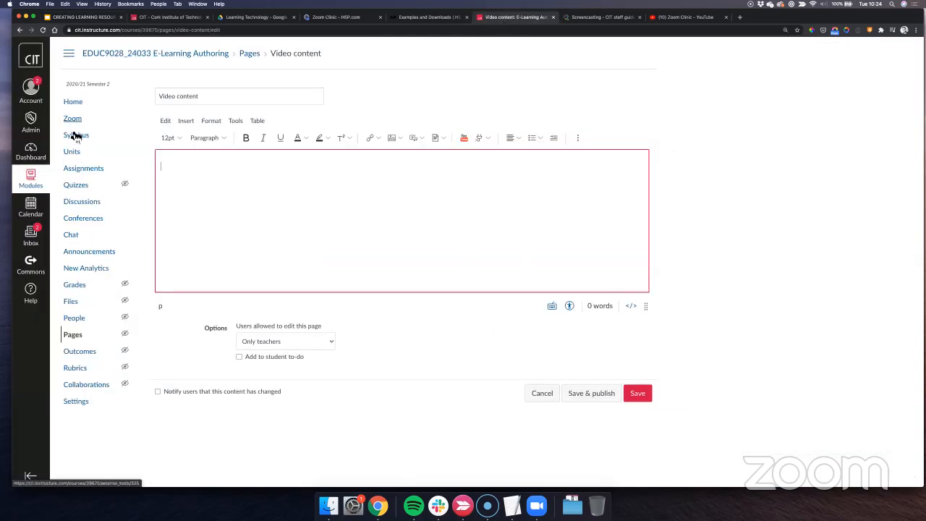
pyautogui.click(75, 285)
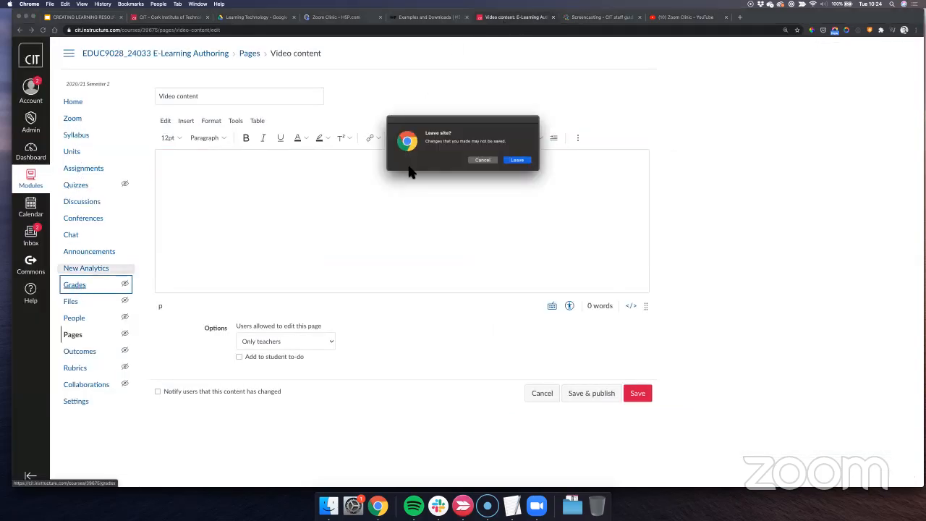
pyautogui.click(516, 160)
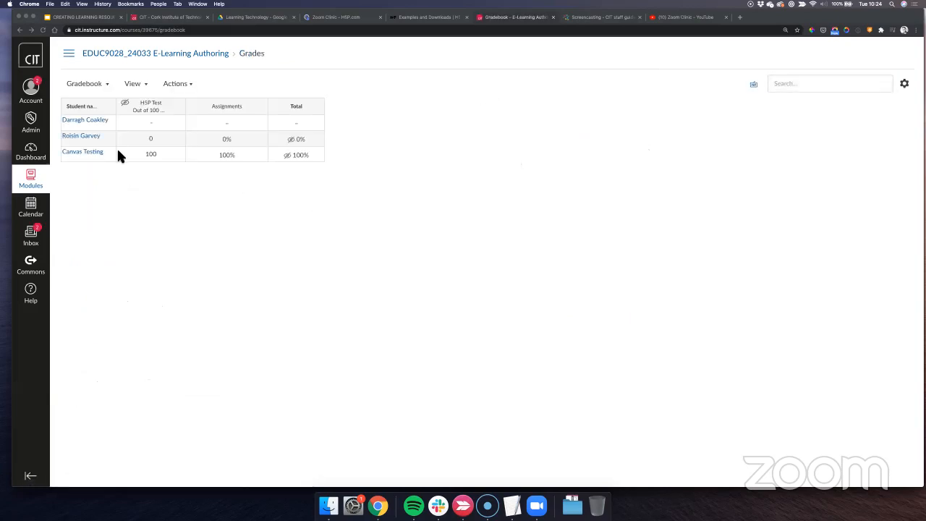
pyautogui.click(182, 158)
pyautogui.click(177, 155)
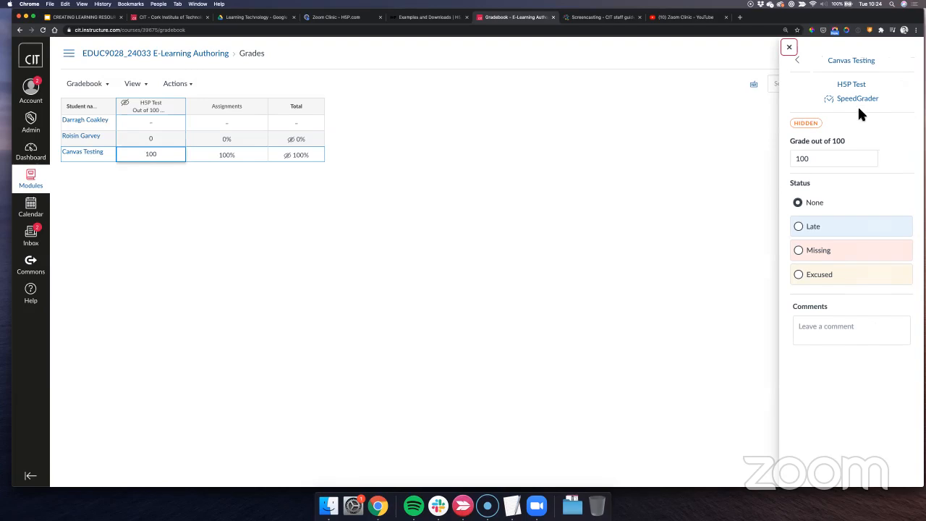
pyautogui.click(868, 99)
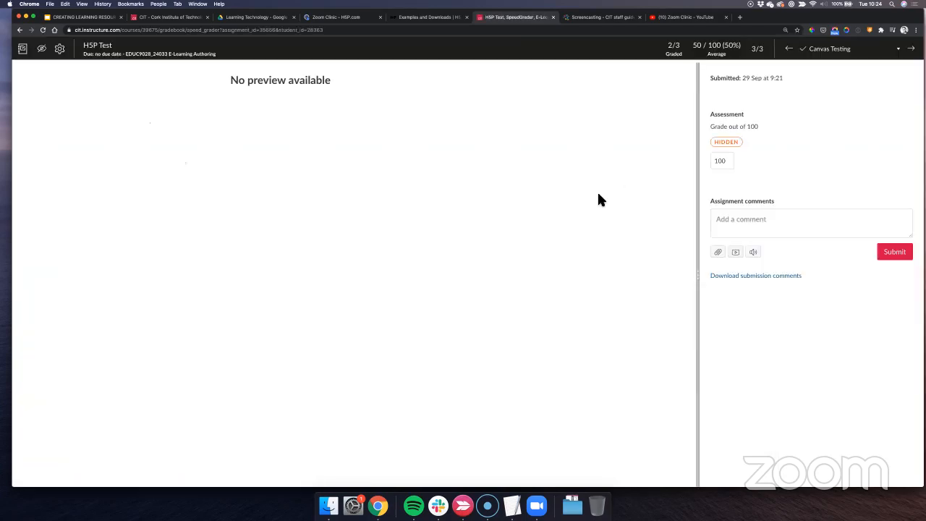
# - Examine the webcam recording and file upload options of the SpeedGrader media comment, and close it without adding a comment
pyautogui.click(736, 252)
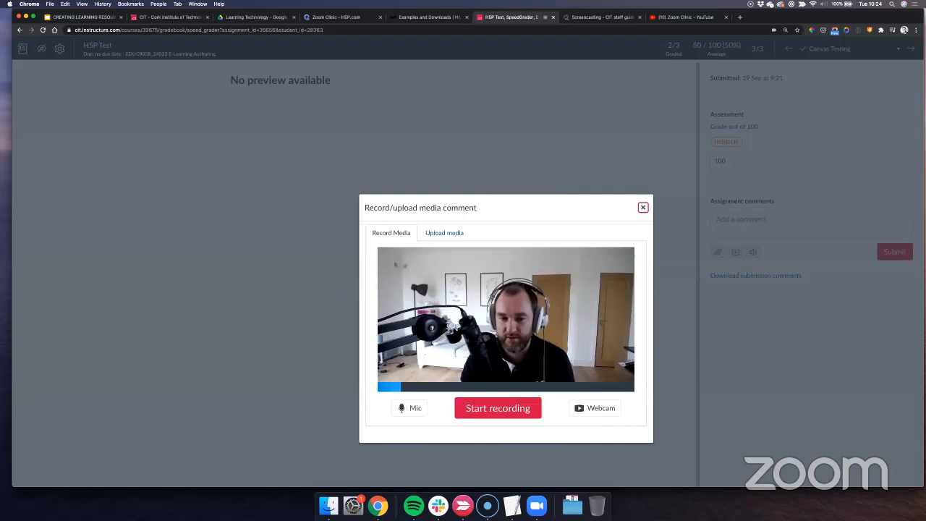
pyautogui.click(642, 208)
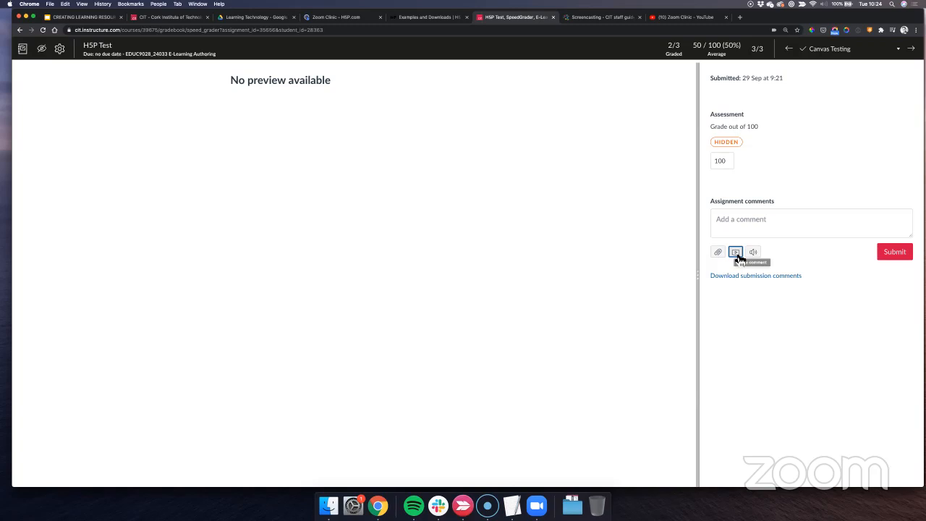
pyautogui.click(736, 252)
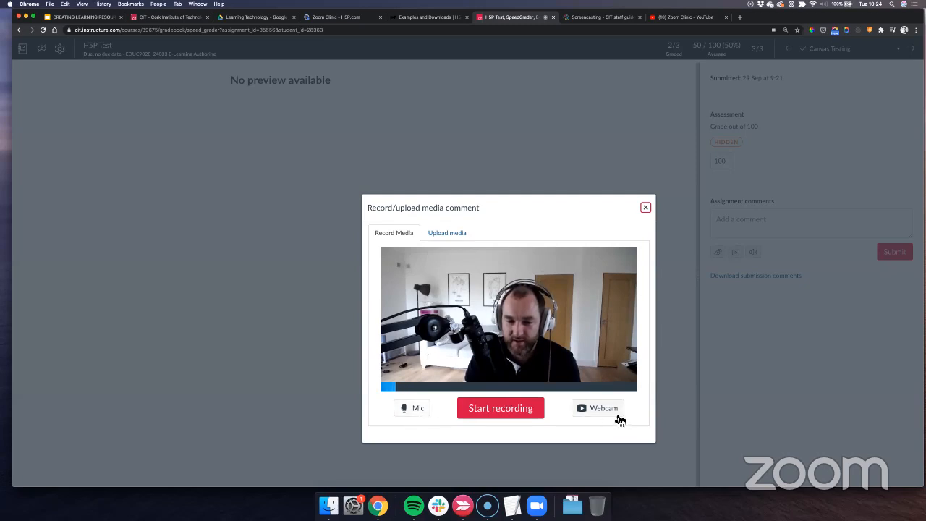
pyautogui.click(592, 409)
pyautogui.click(568, 446)
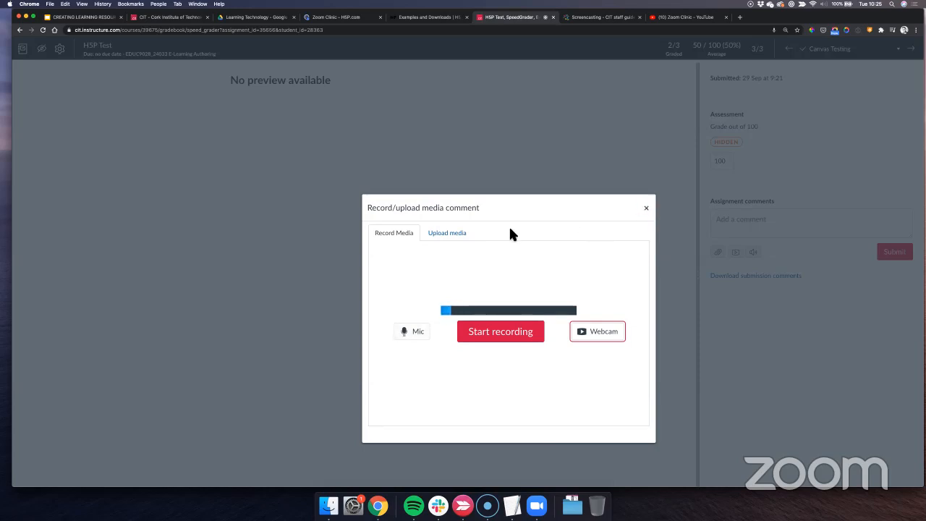
pyautogui.click(444, 233)
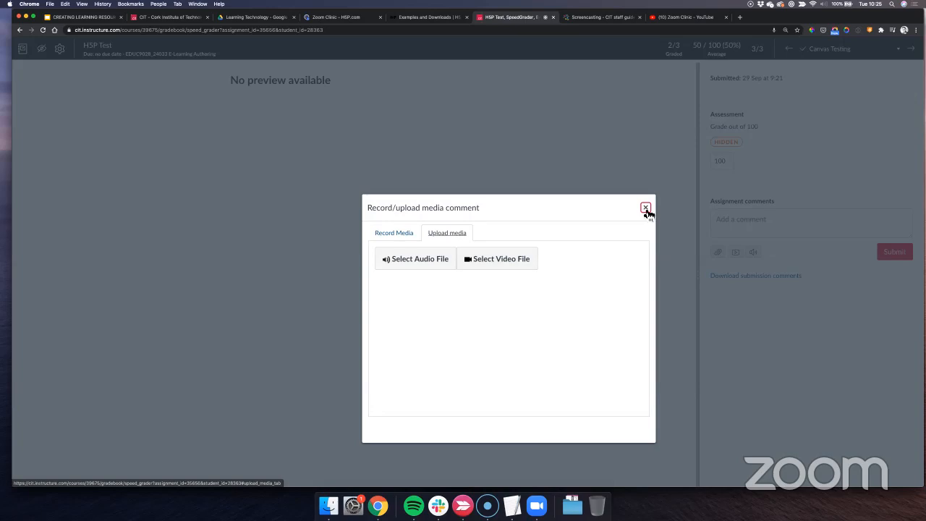
pyautogui.click(512, 265)
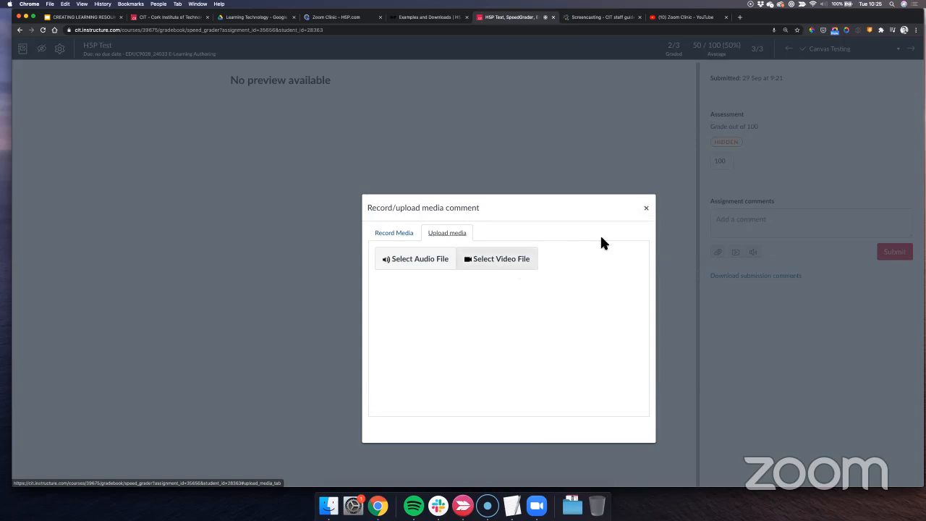
pyautogui.click(646, 208)
# - Go back to the Canvas resources presentation and revisit the Rich Content Editor and "What is Screencasting useful for?" slides
pyautogui.click(79, 17)
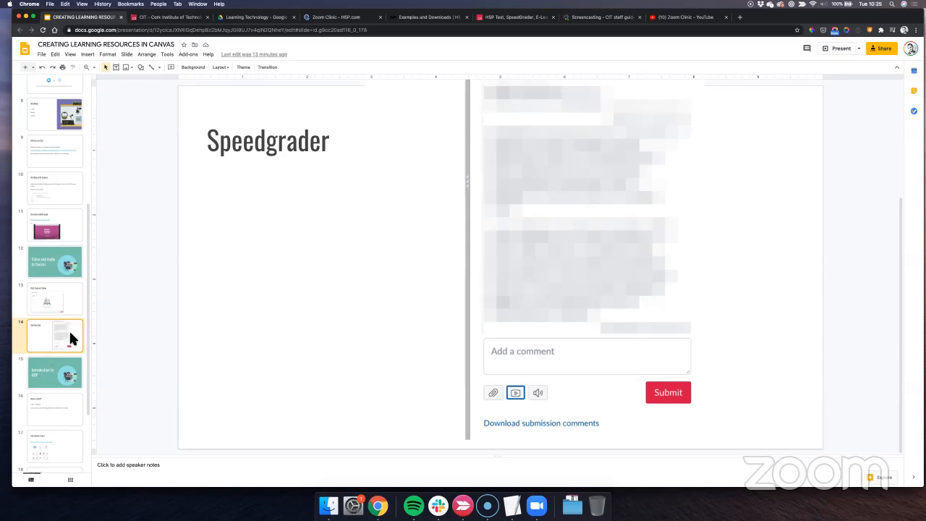
pyautogui.scroll(-3, 29, 346)
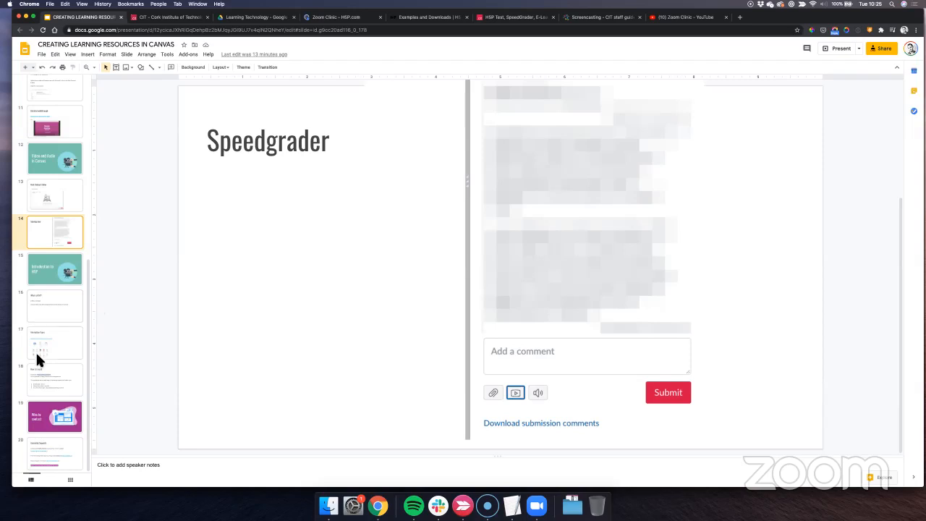
pyautogui.click(47, 197)
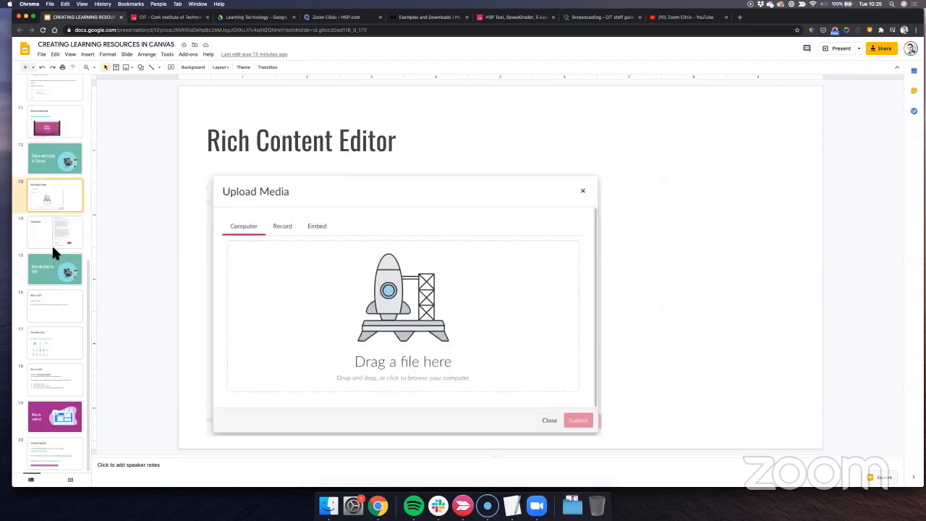
pyautogui.scroll(5, 52, 243)
pyautogui.scroll(3, 53, 249)
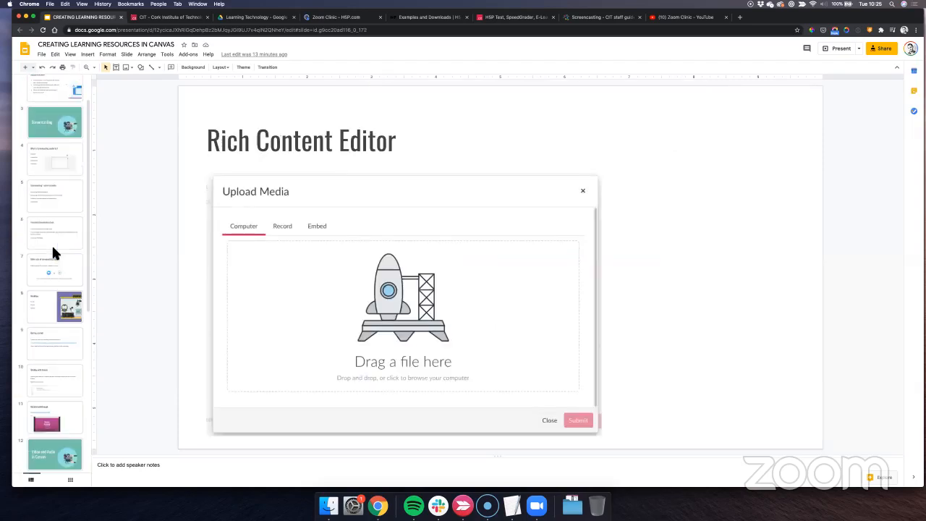
pyautogui.click(48, 163)
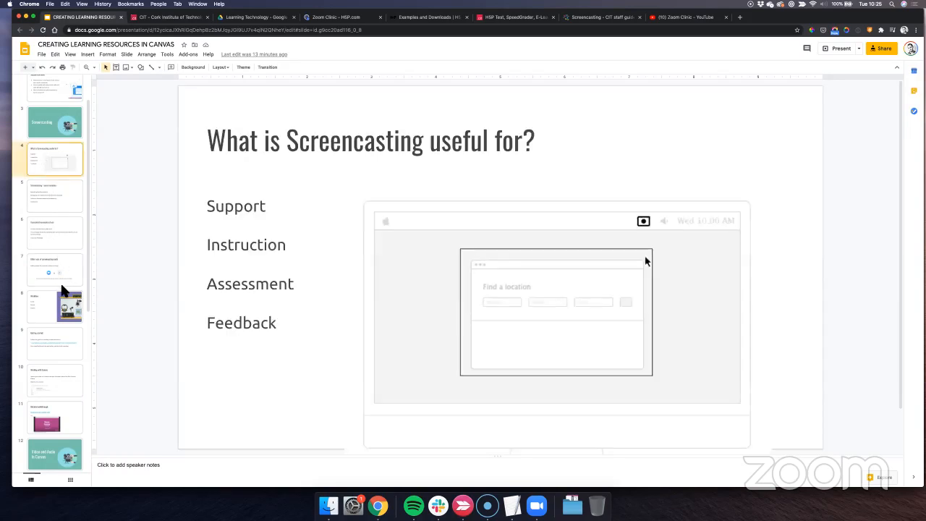
pyautogui.scroll(-1, 52, 304)
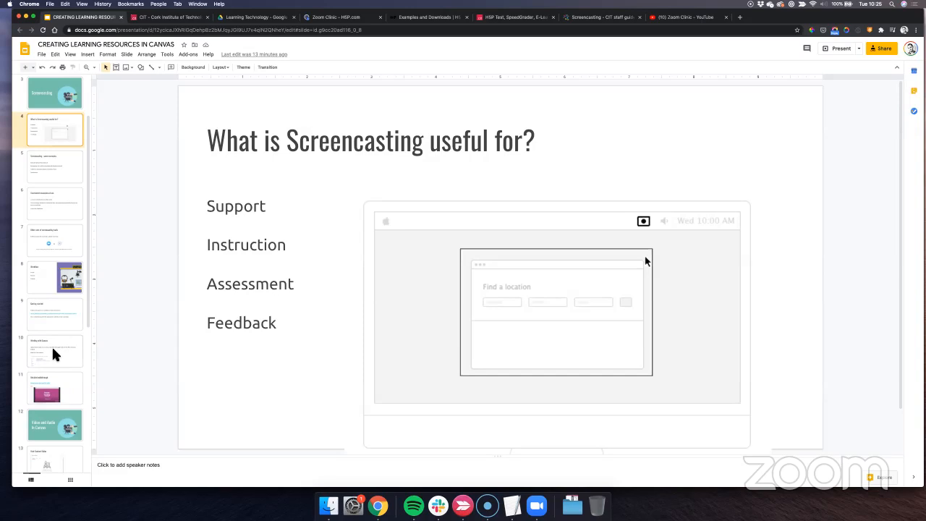
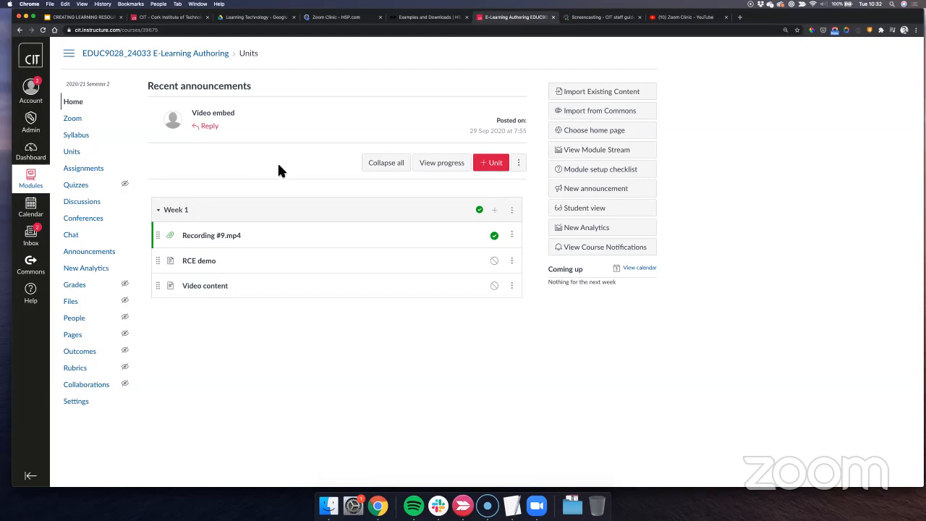
# - Add a new page named "H5P Demo" to the Week 1 unit, without indentation
pyautogui.click(497, 211)
pyautogui.click(353, 189)
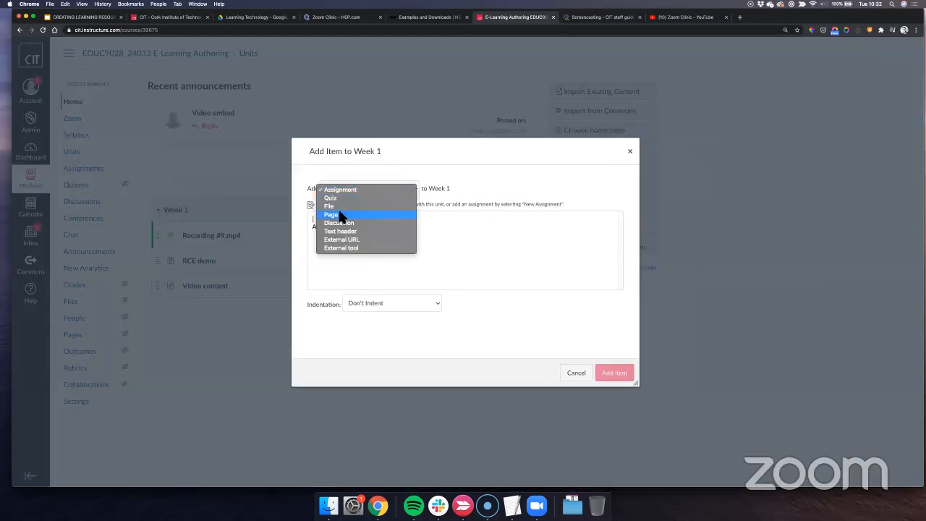
pyautogui.click(339, 214)
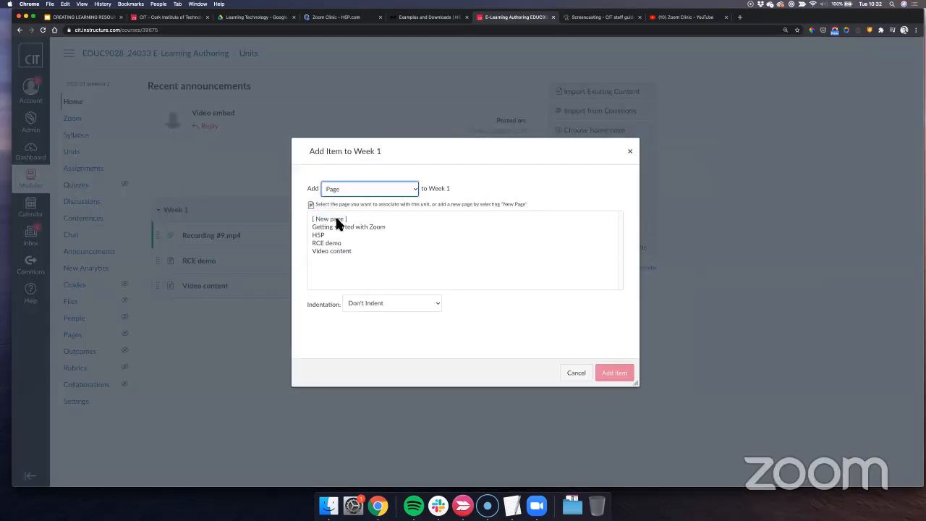
pyautogui.click(337, 219)
pyautogui.click(355, 306)
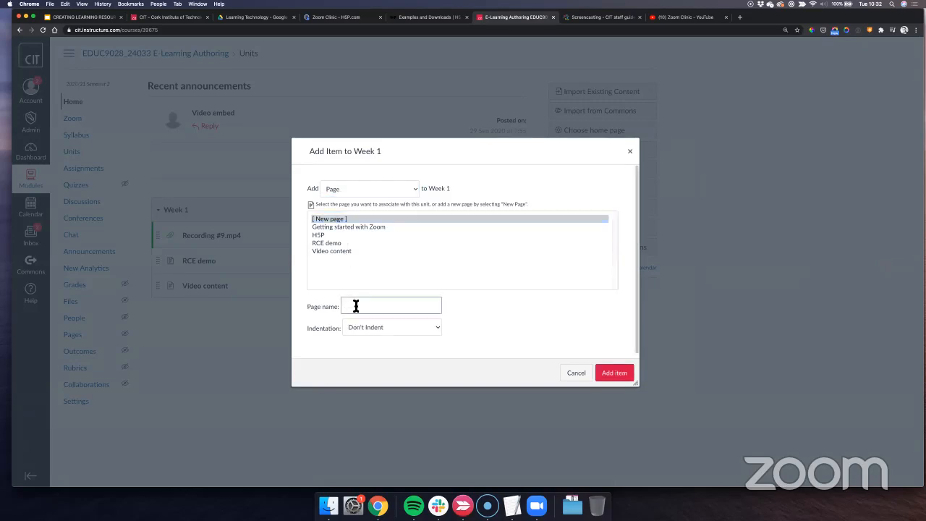
pyautogui.write('H5P Demo')
pyautogui.click(604, 370)
# - Open the H5P Demo page for editing and bring up the Interactive Content – H5P tool
pyautogui.click(208, 312)
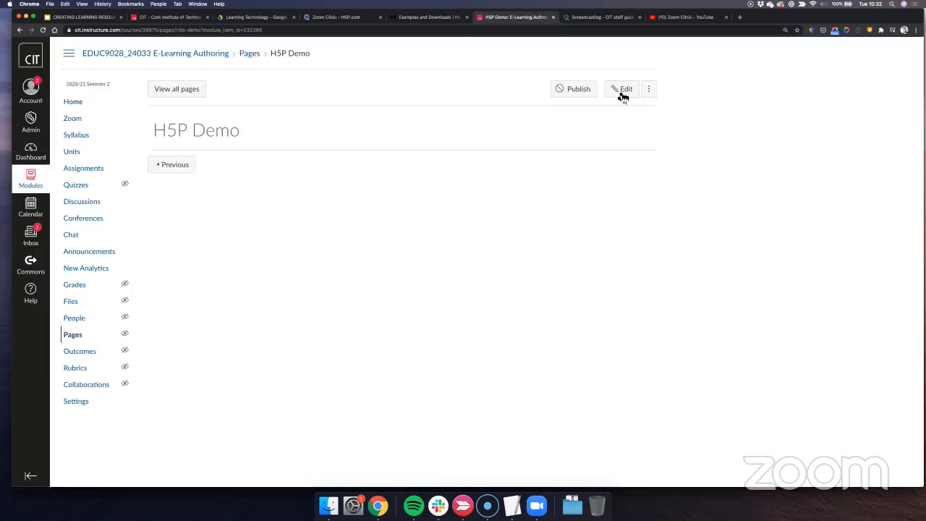
pyautogui.click(634, 95)
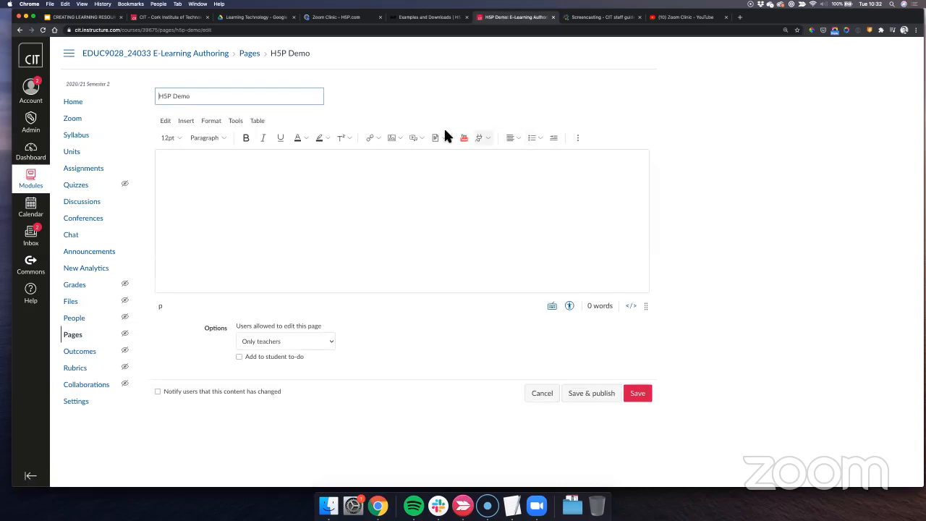
pyautogui.click(486, 137)
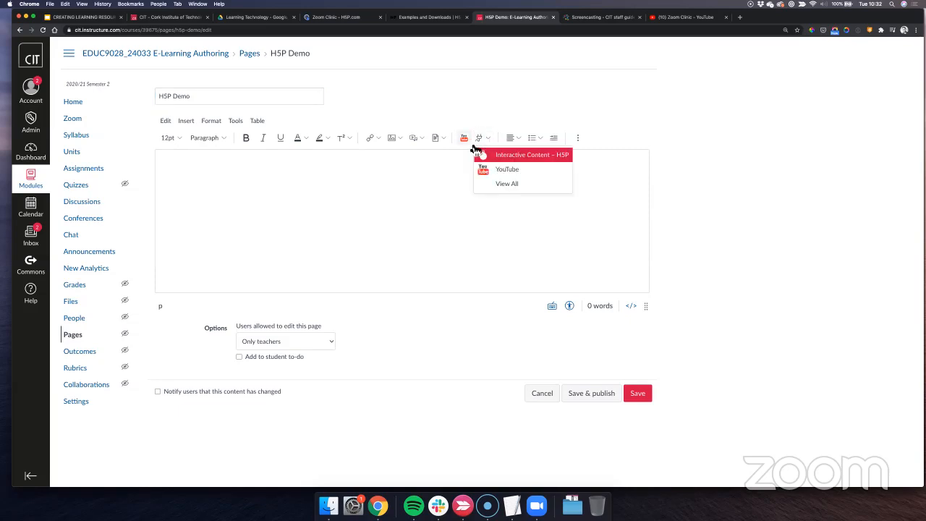
pyautogui.click(486, 137)
pyautogui.click(485, 137)
pyautogui.click(510, 156)
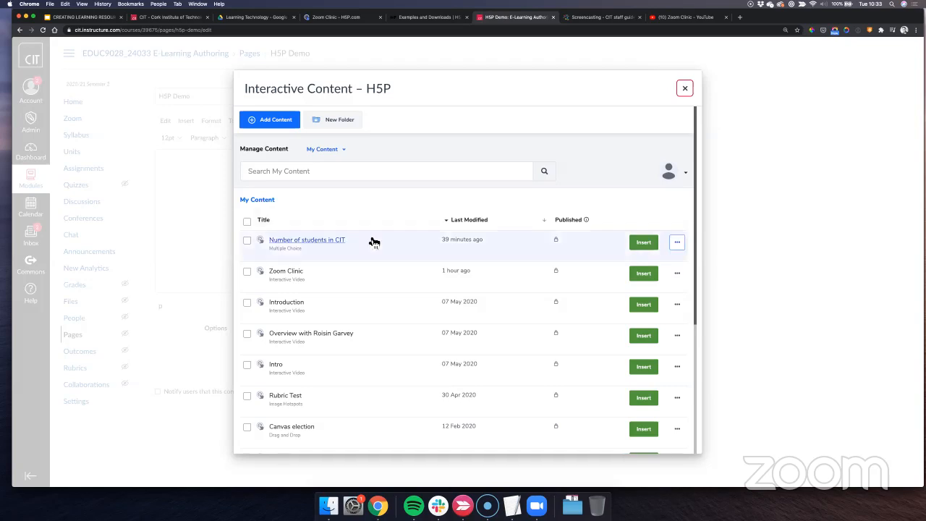
# - Start creating new H5P content and browse the available content types
pyautogui.click(271, 123)
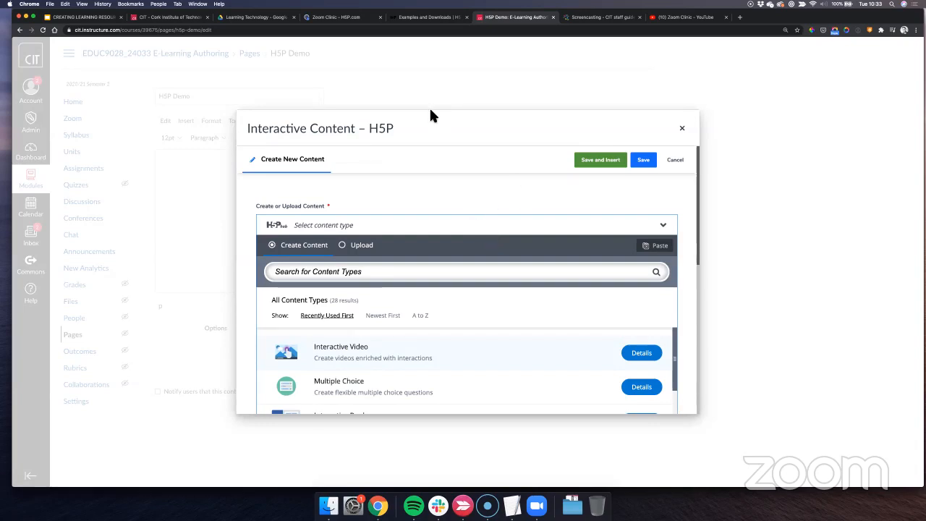
pyautogui.moveTo(434, 118); pyautogui.dragTo(466, 180)
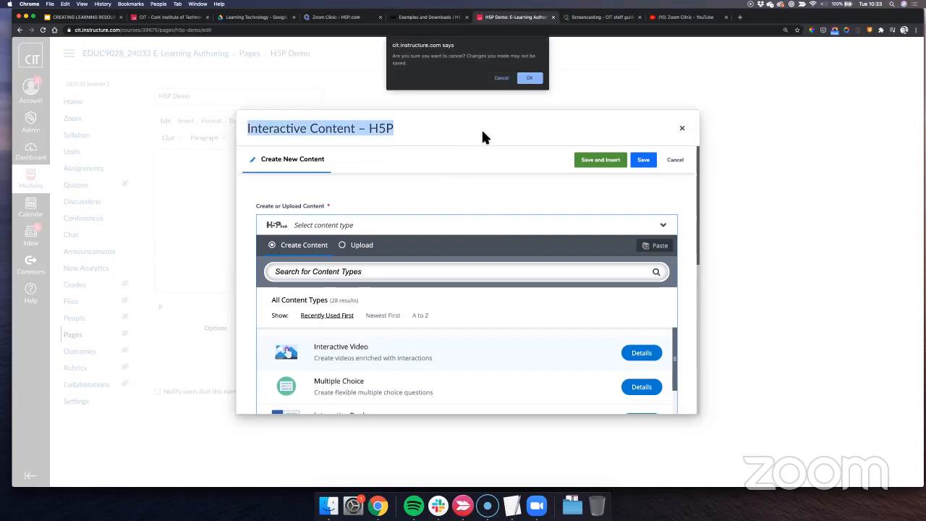
pyautogui.click(501, 78)
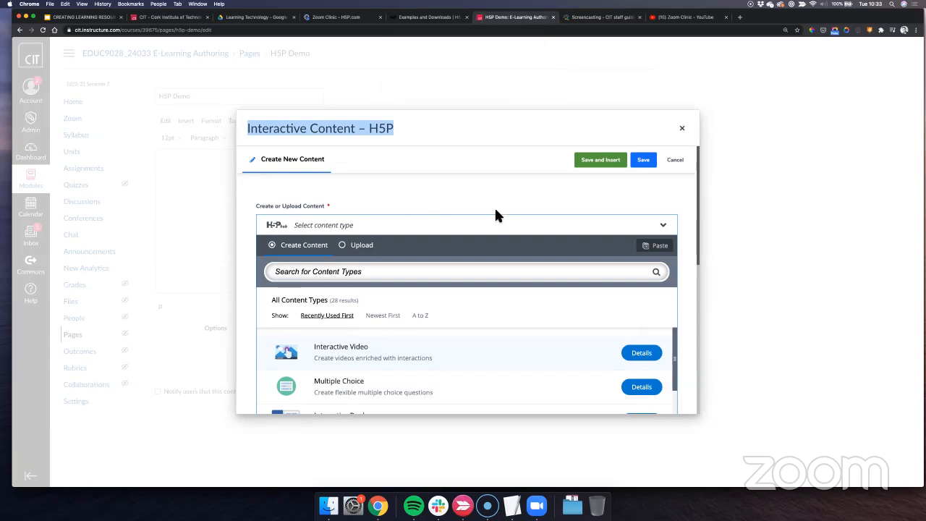
pyautogui.scroll(-3, 388, 270)
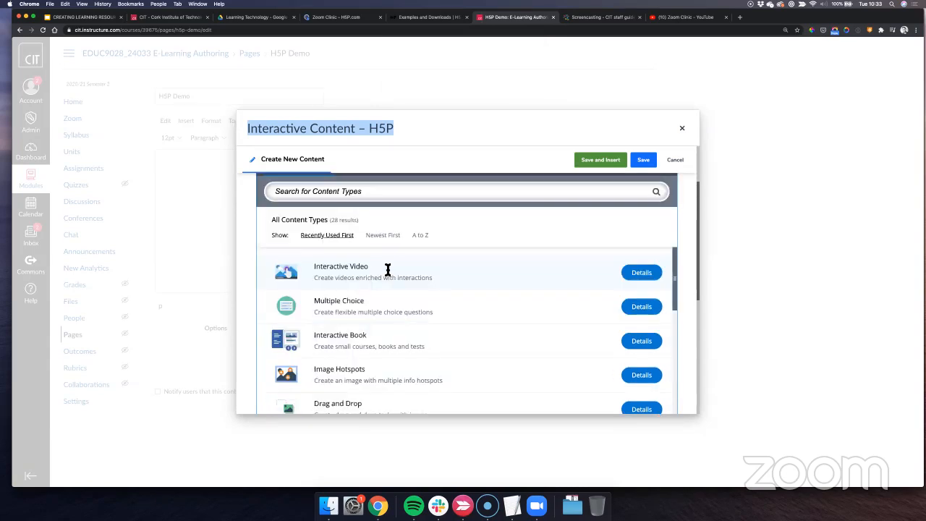
# - Look over the H5P.org Examples and Downloads page, then return to the content type list in the Canvas H5P dialog
pyautogui.click(431, 18)
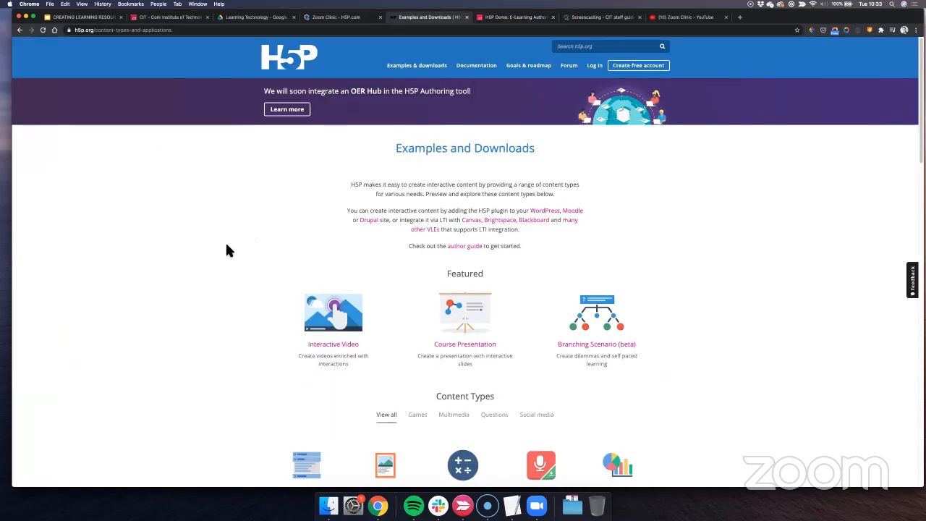
pyautogui.scroll(-3, 225, 242)
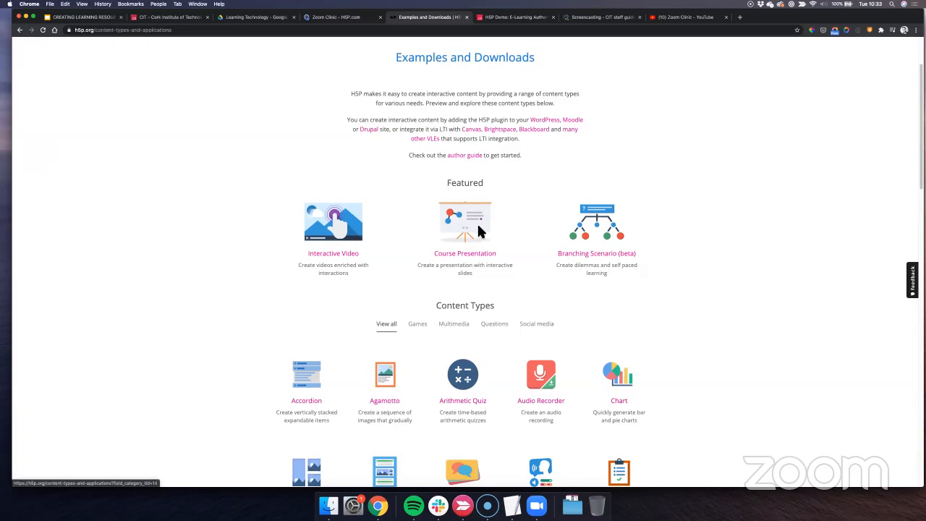
pyautogui.click(509, 19)
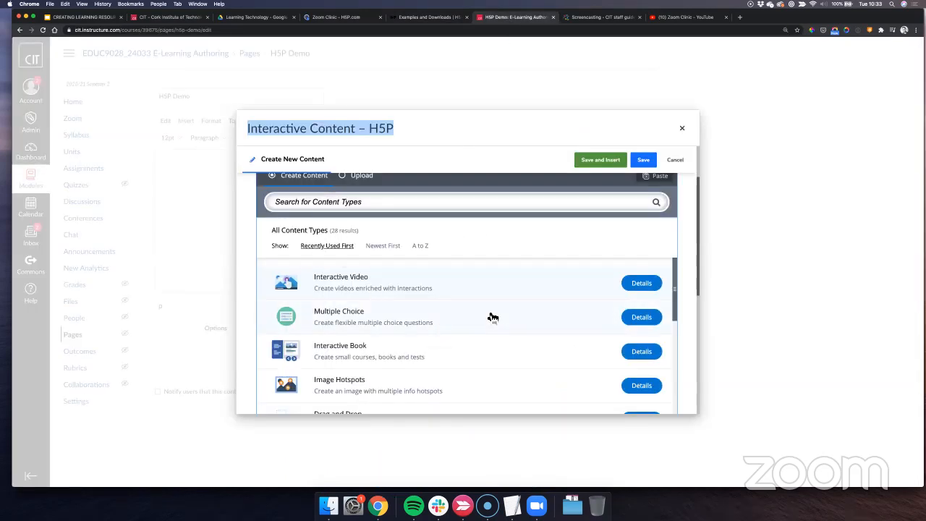
pyautogui.scroll(2, 385, 249)
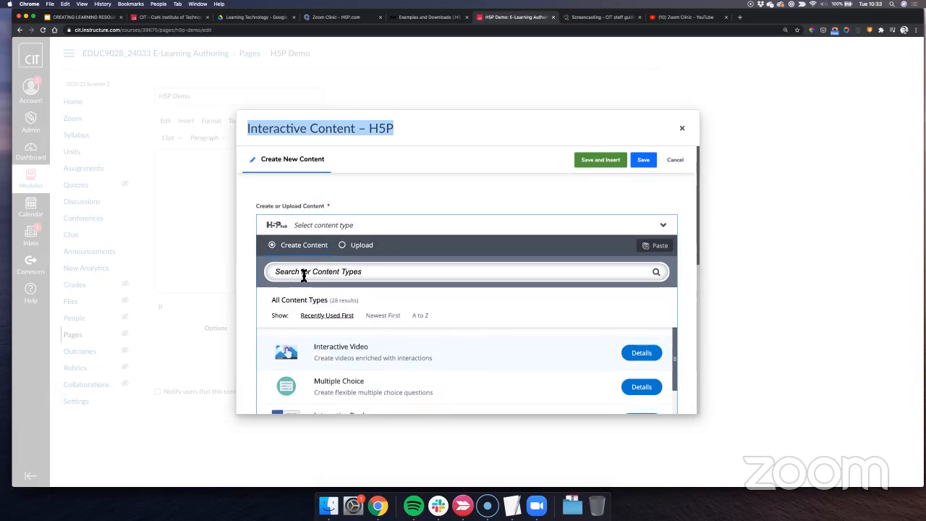
# - Filter the content types on the H5P.org examples page to Questions and browse the available question types
pyautogui.click(413, 17)
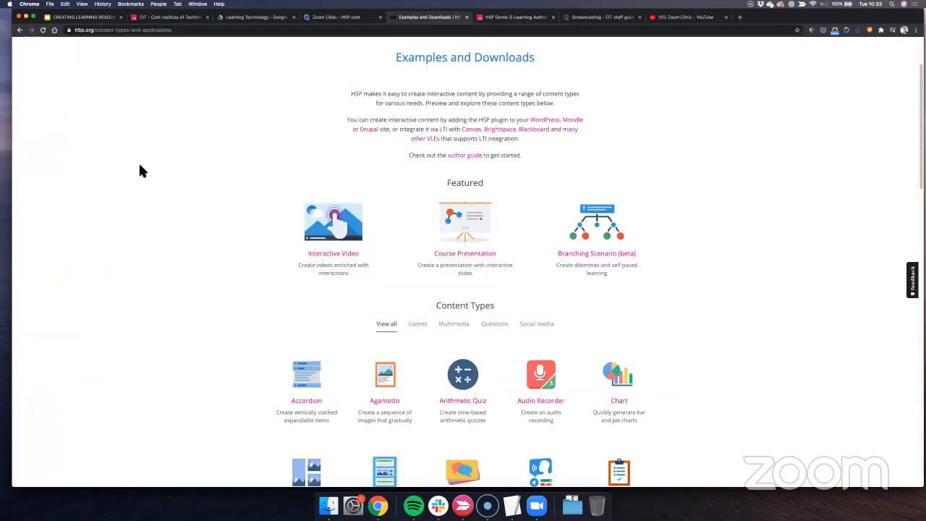
pyautogui.click(497, 329)
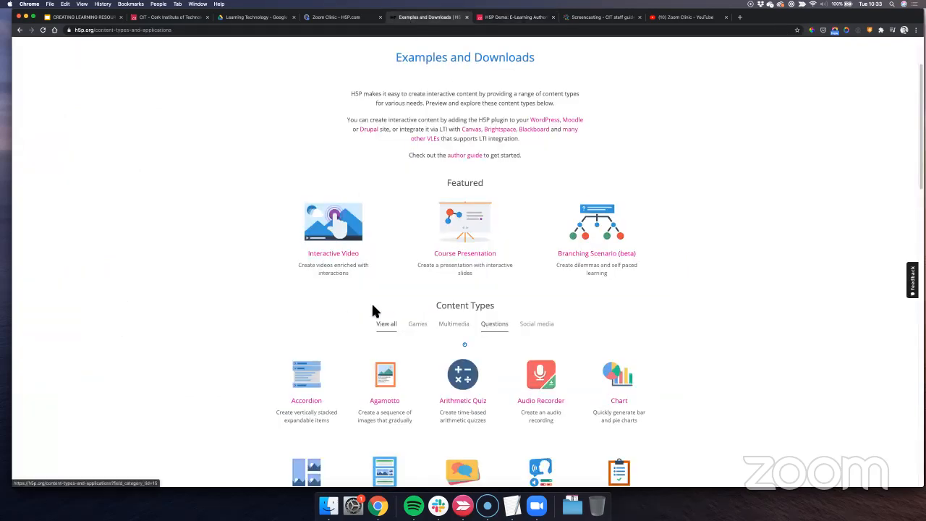
pyautogui.scroll(-2, 195, 287)
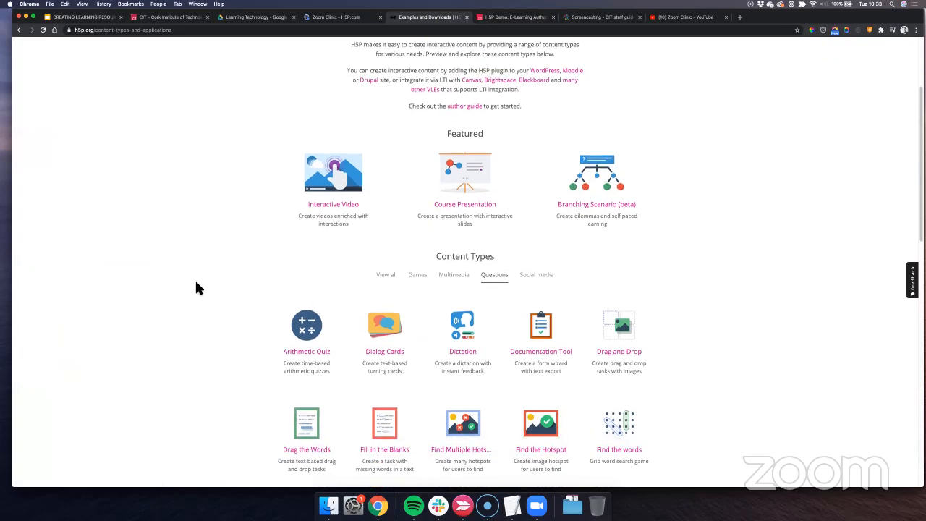
pyautogui.scroll(-2, 198, 288)
pyautogui.scroll(-2, 196, 283)
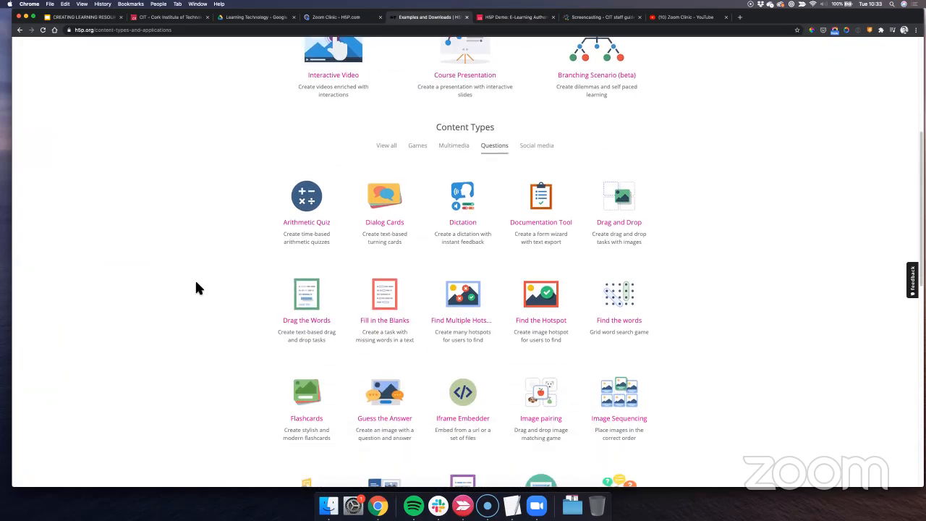
pyautogui.scroll(-2, 196, 288)
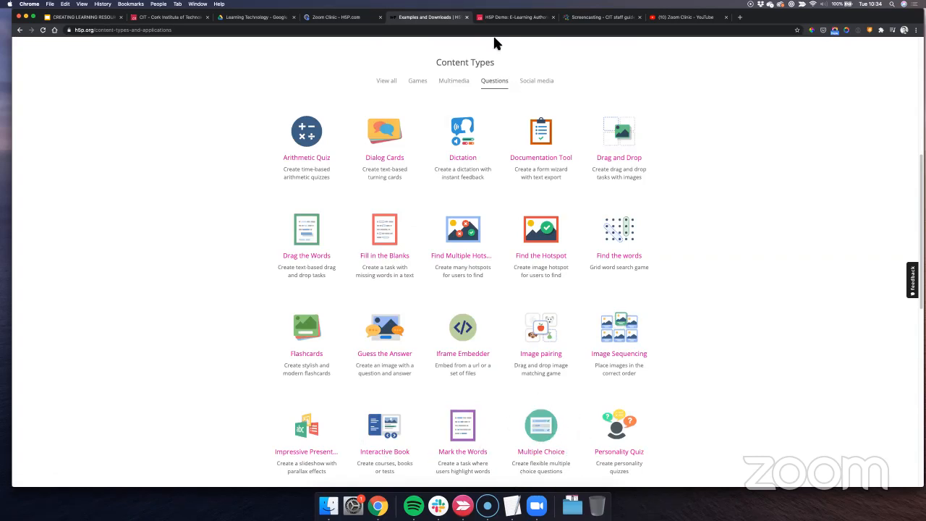
# - Back in the Canvas H5P dialog, search content types for "multi", review the Multiple Choice details and use that type
pyautogui.click(512, 17)
pyautogui.click(316, 271)
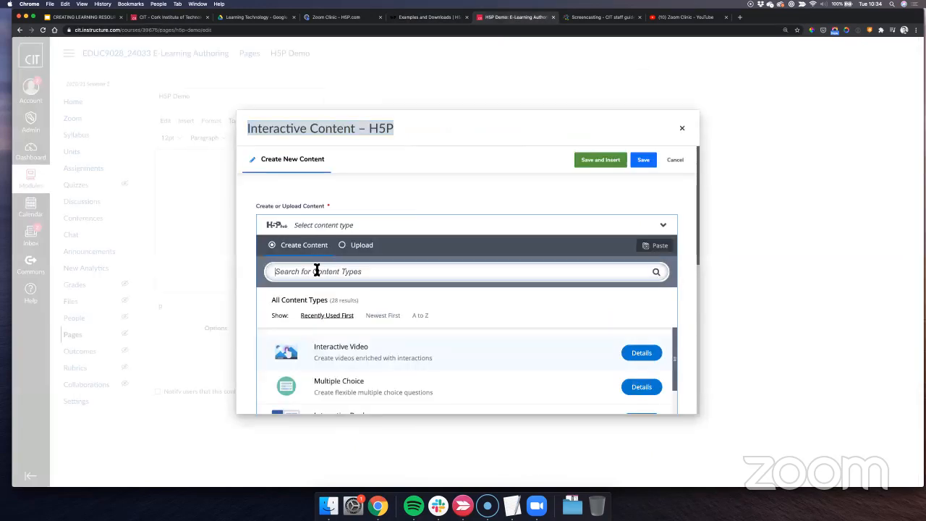
pyautogui.write('multi')
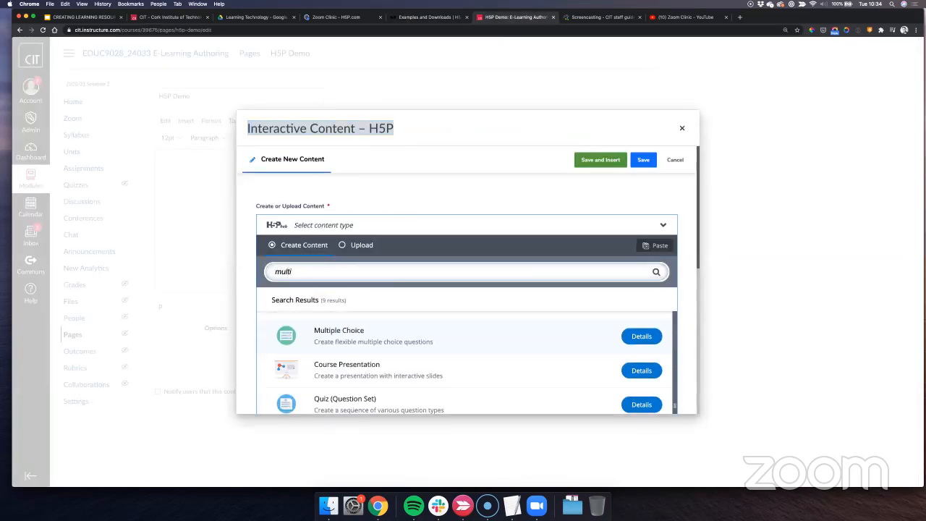
pyautogui.click(644, 337)
pyautogui.scroll(-5, 514, 300)
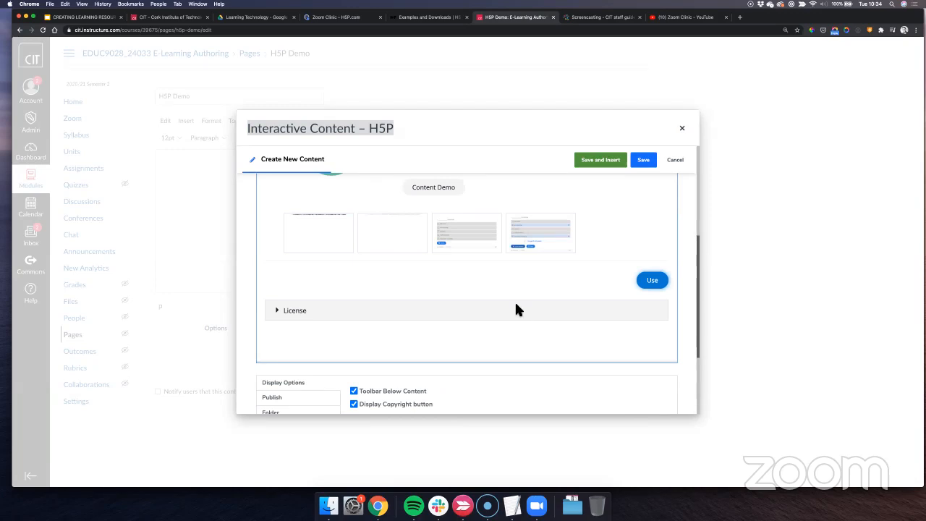
pyautogui.scroll(3, 448, 260)
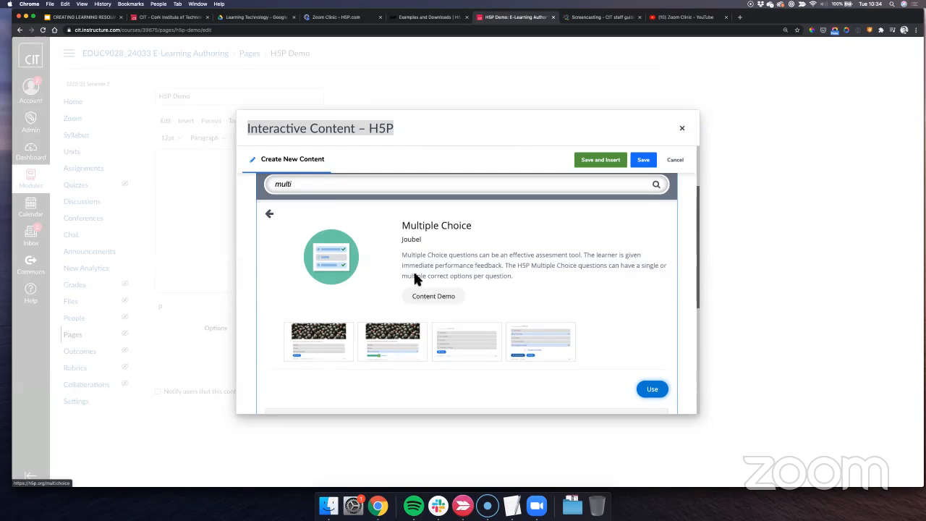
pyautogui.scroll(-1, 329, 261)
pyautogui.scroll(-2, 329, 259)
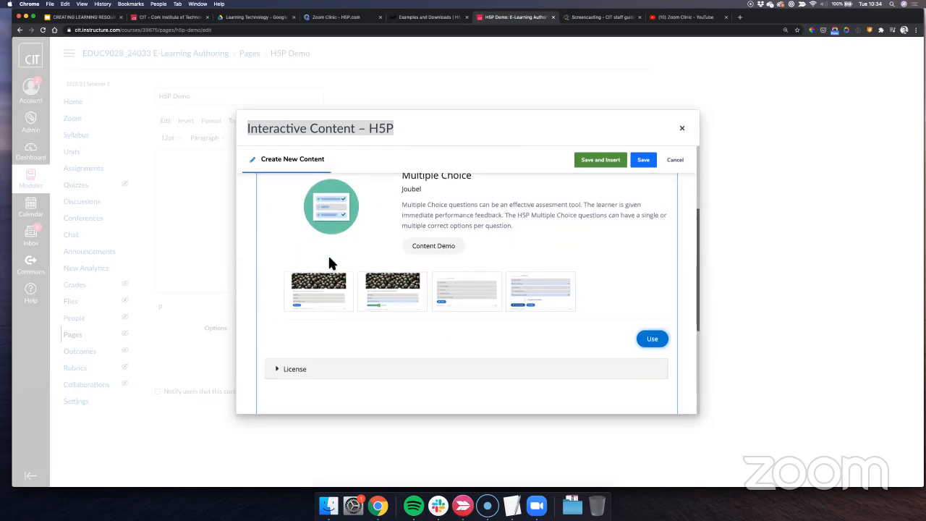
pyautogui.click(654, 348)
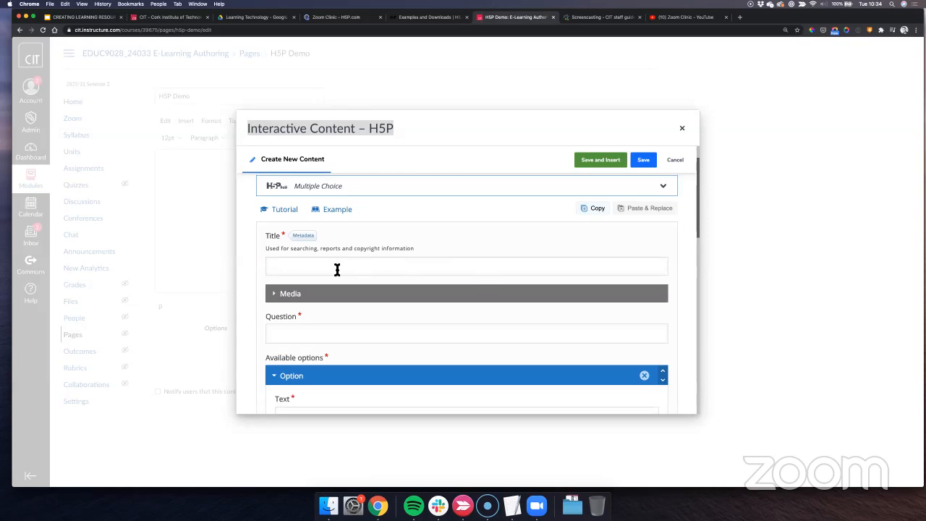
# - Title the new Multiple Choice content "MCQ test"
pyautogui.scroll(2, 337, 269)
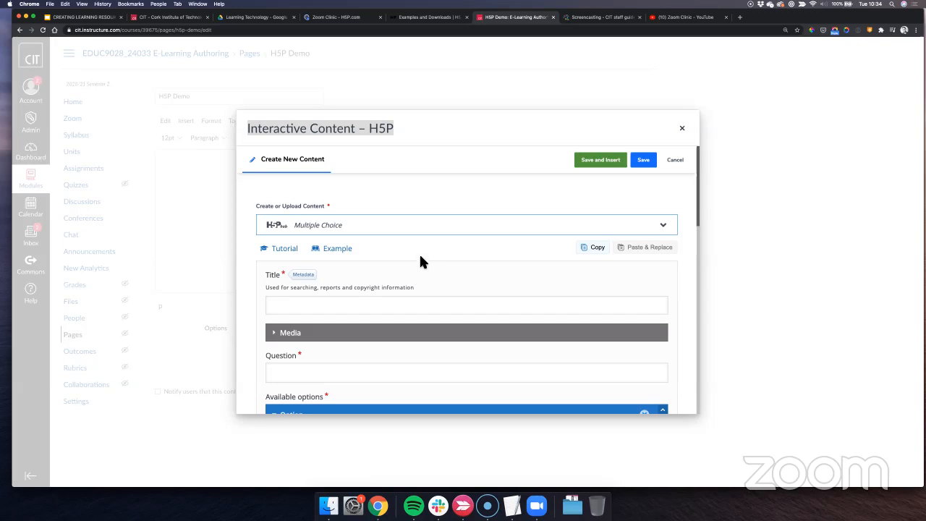
pyautogui.click(294, 309)
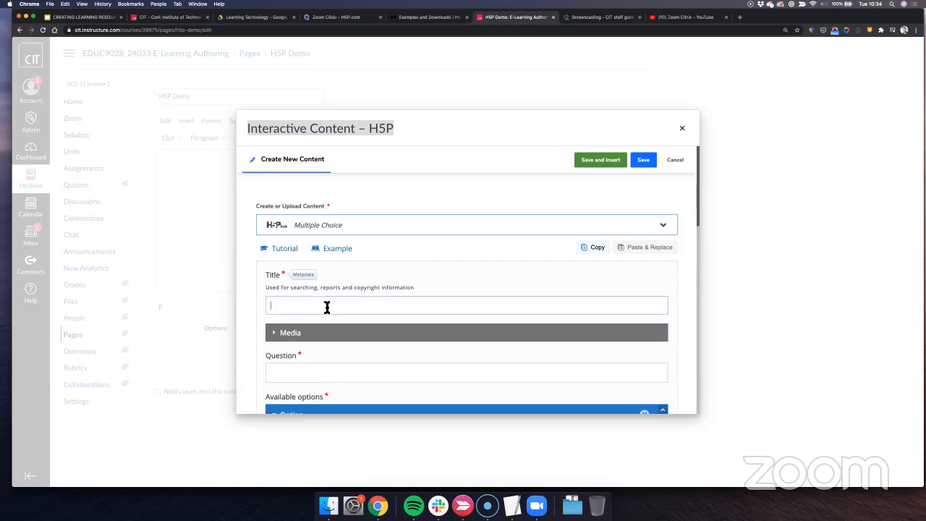
pyautogui.write('MCQ test')
# - Enter the question text "What is the full time equivalent of students in CIT"
pyautogui.click(307, 374)
pyautogui.scroll(-2, 325, 349)
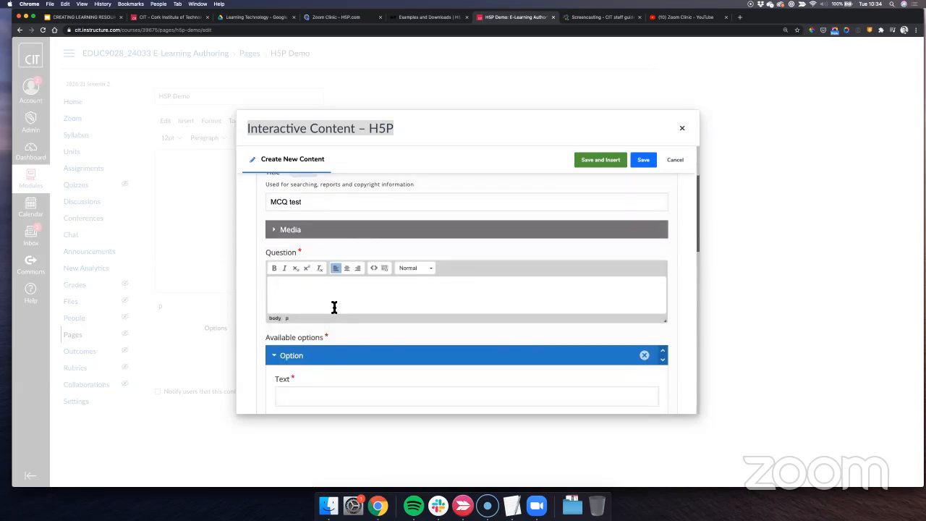
pyautogui.scroll(1, 334, 308)
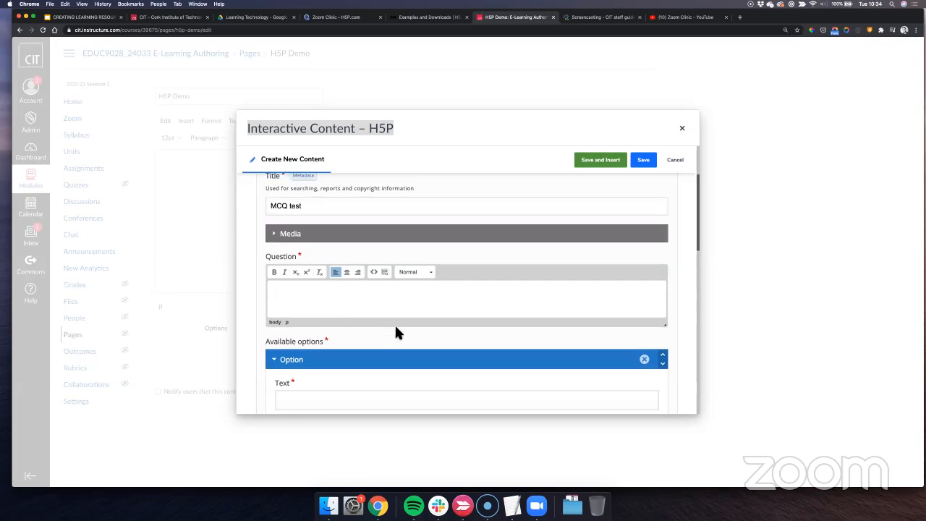
pyautogui.write('What is the full time equivalent of studetns')
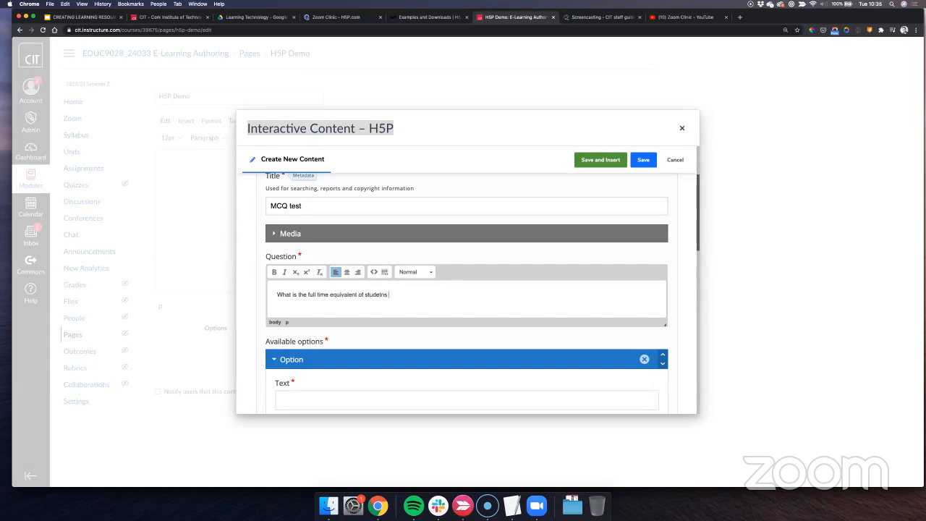
pyautogui.press('BackSpace')
pyautogui.press('BackSpace')
pyautogui.write('nts in CIT')
# - Enter "11,000" as the text of the first answer option
pyautogui.scroll(-1, 401, 322)
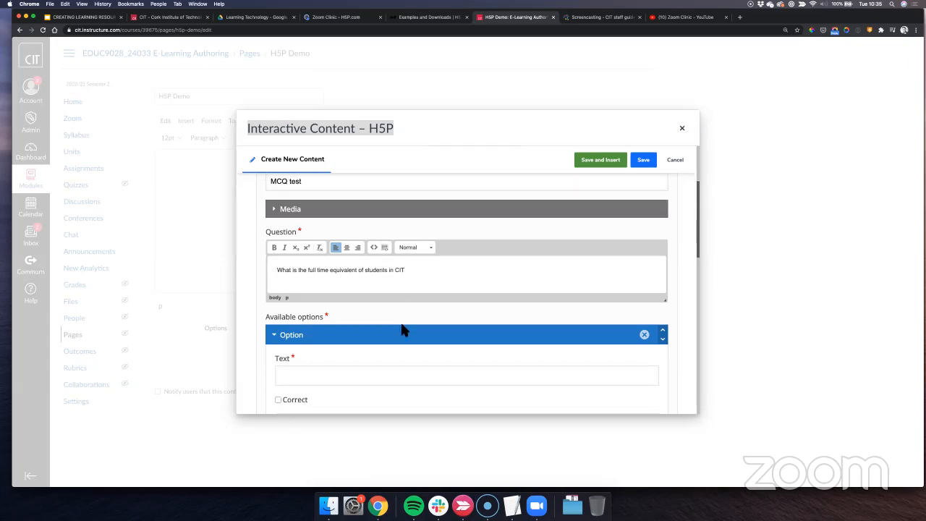
pyautogui.scroll(-2, 368, 307)
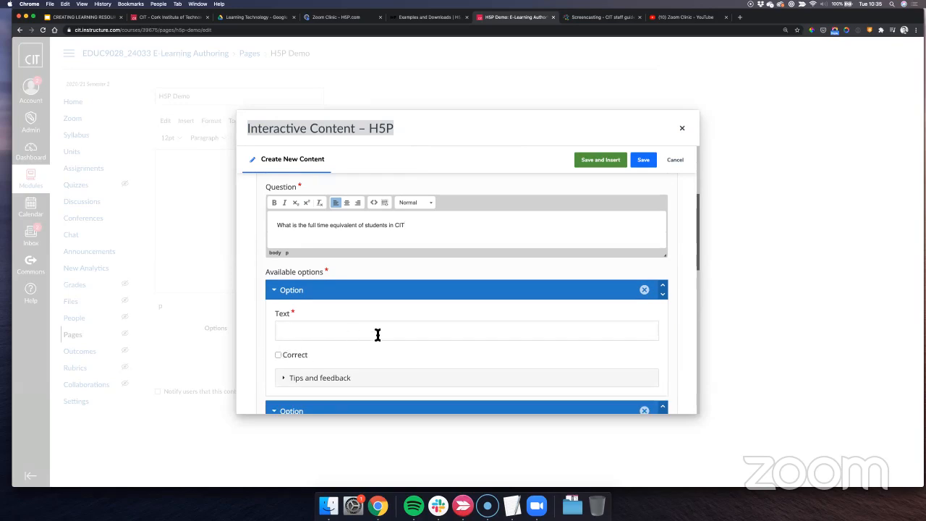
pyautogui.scroll(2, 333, 318)
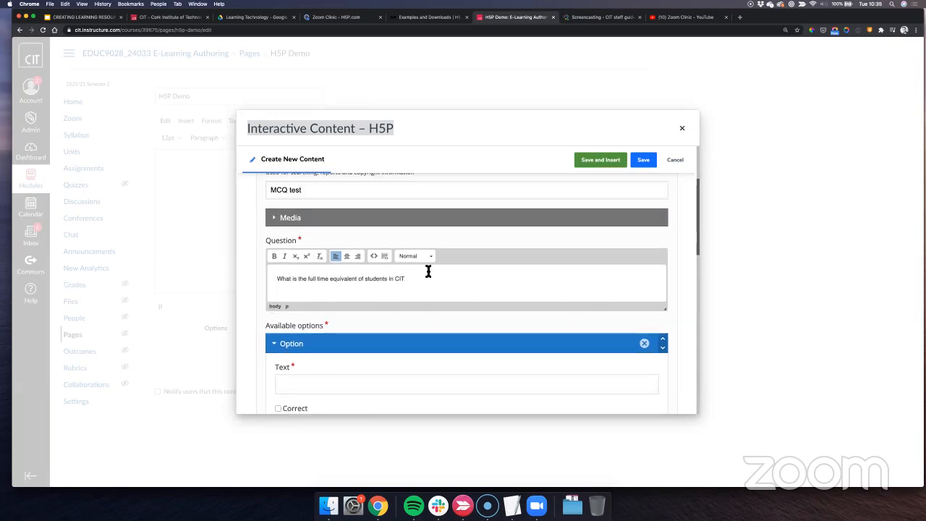
pyautogui.scroll(-1, 347, 359)
pyautogui.click(302, 355)
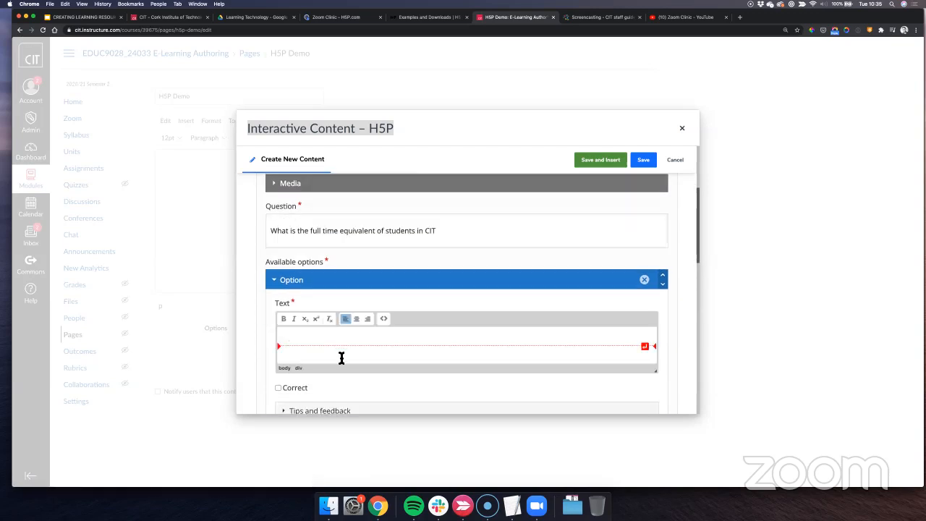
pyautogui.scroll(-1, 339, 342)
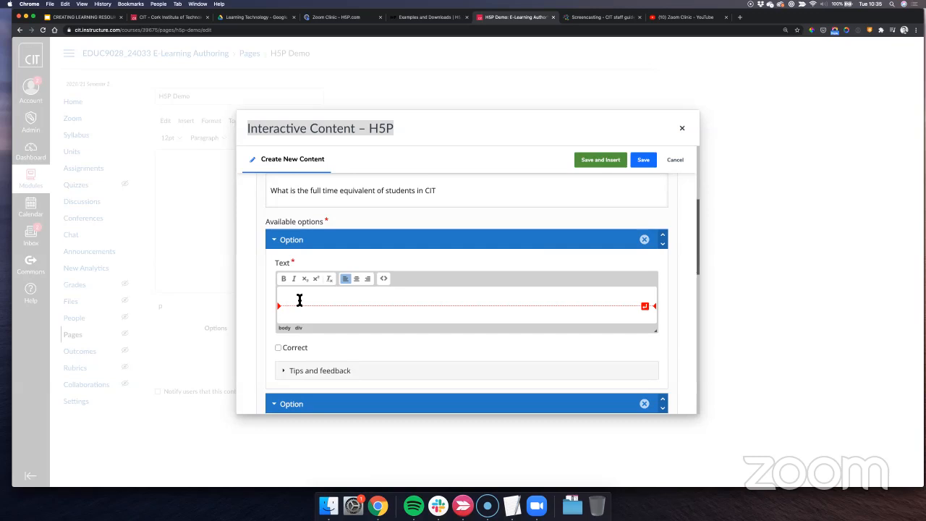
pyautogui.write('11000')
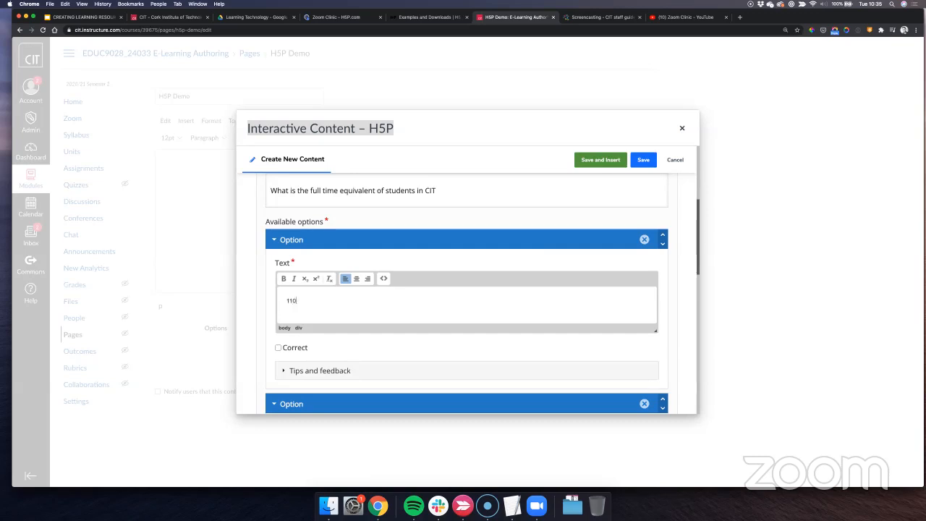
pyautogui.click(293, 301)
pyautogui.write(',000')
# - Enter "10,000" as the second answer option and mark it as correct
pyautogui.scroll(-1, 311, 312)
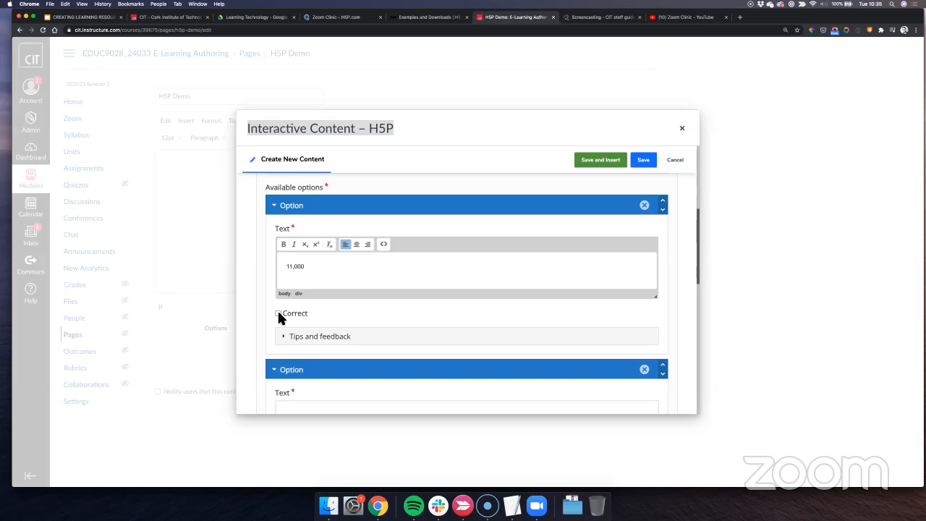
pyautogui.scroll(-2, 279, 326)
pyautogui.click(282, 340)
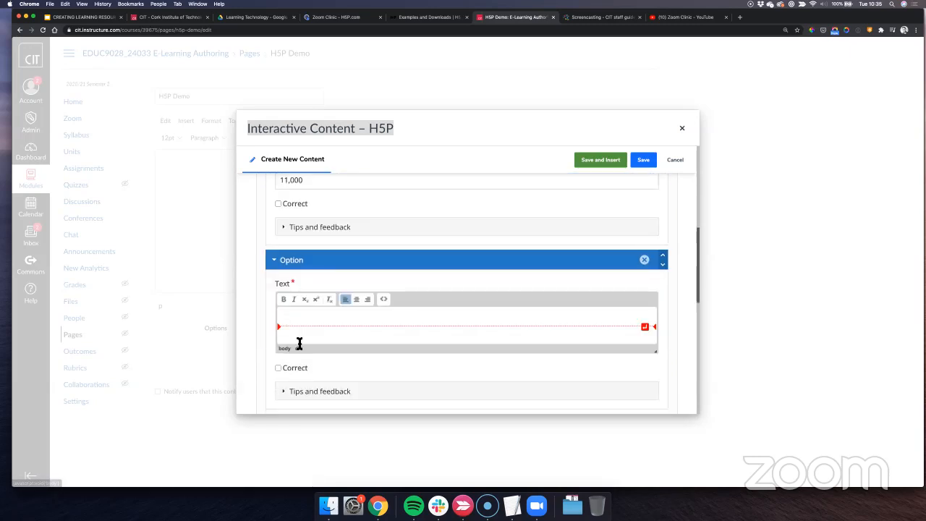
pyautogui.write('10,000')
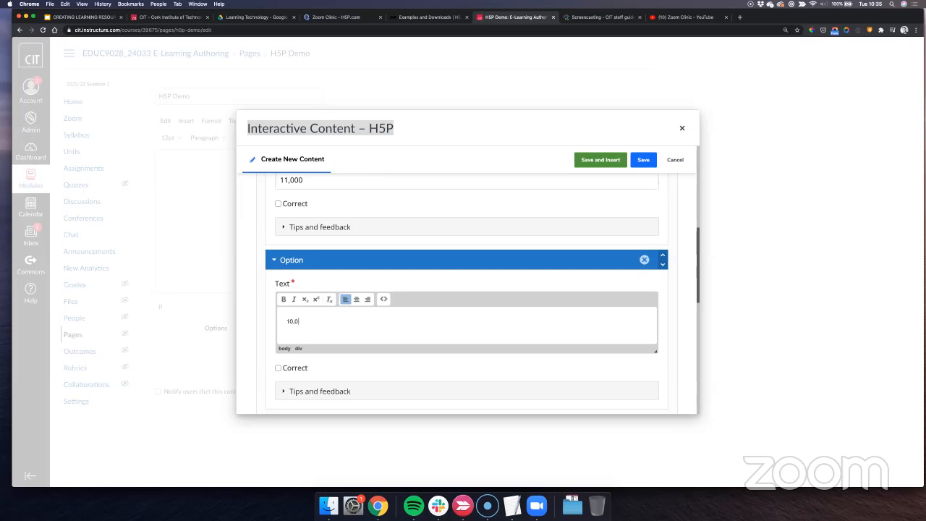
pyautogui.click(278, 367)
# - Enter "2000" as the text of the third answer option
pyautogui.scroll(-3, 324, 326)
pyautogui.click(296, 320)
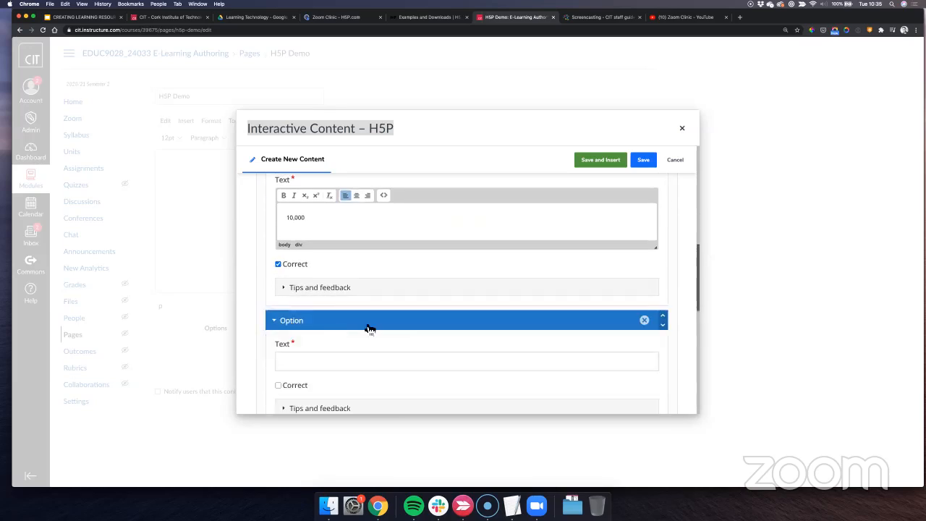
pyautogui.click(292, 359)
pyautogui.write('2000')
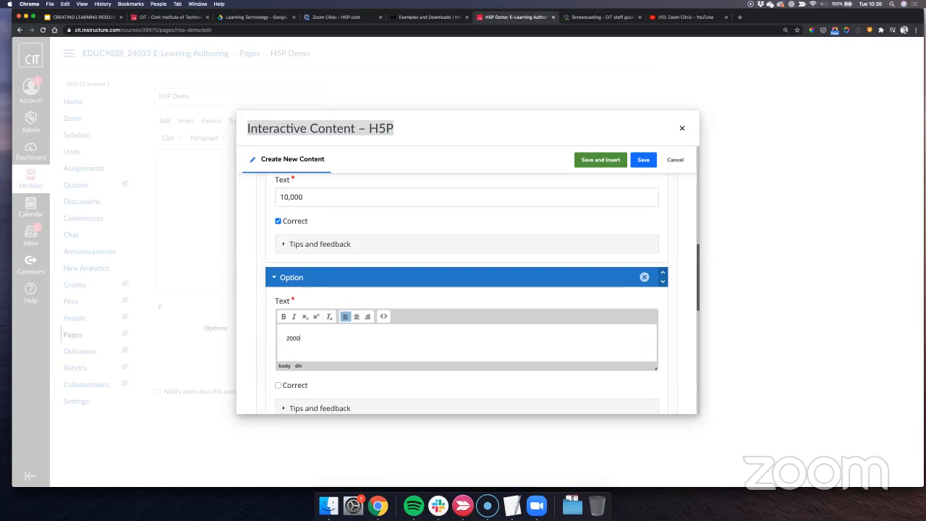
# - Add a fourth answer option with the text "1000" and look back over the entered options
pyautogui.scroll(-3, 300, 355)
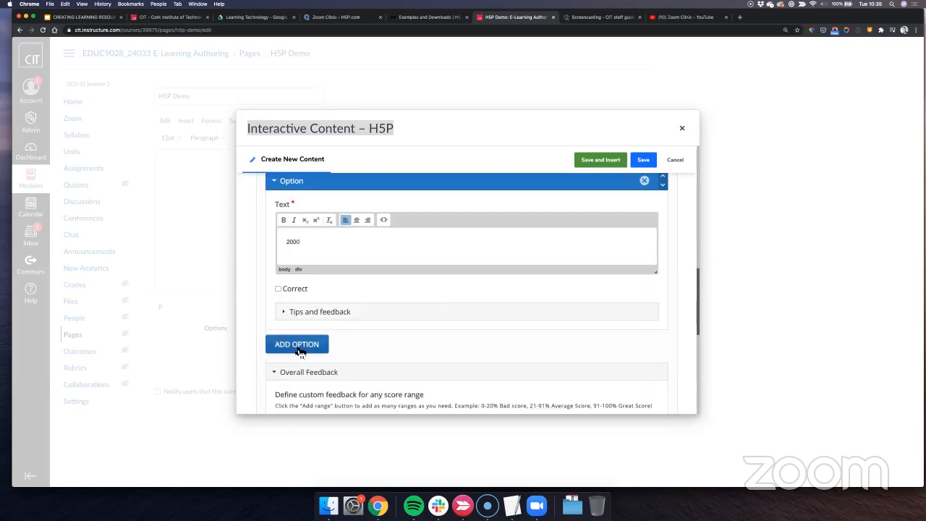
pyautogui.click(299, 355)
pyautogui.click(301, 385)
pyautogui.write('1000')
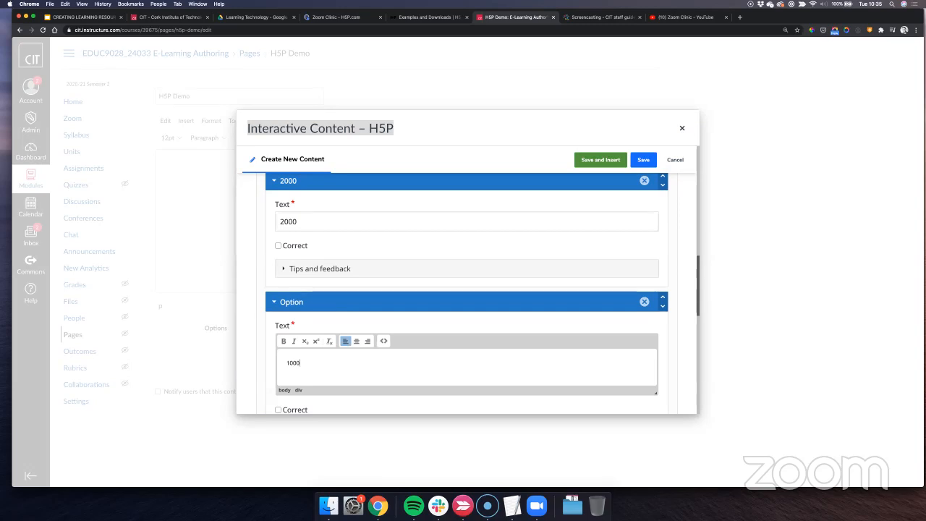
pyautogui.scroll(-2, 308, 383)
pyautogui.scroll(-3, 310, 381)
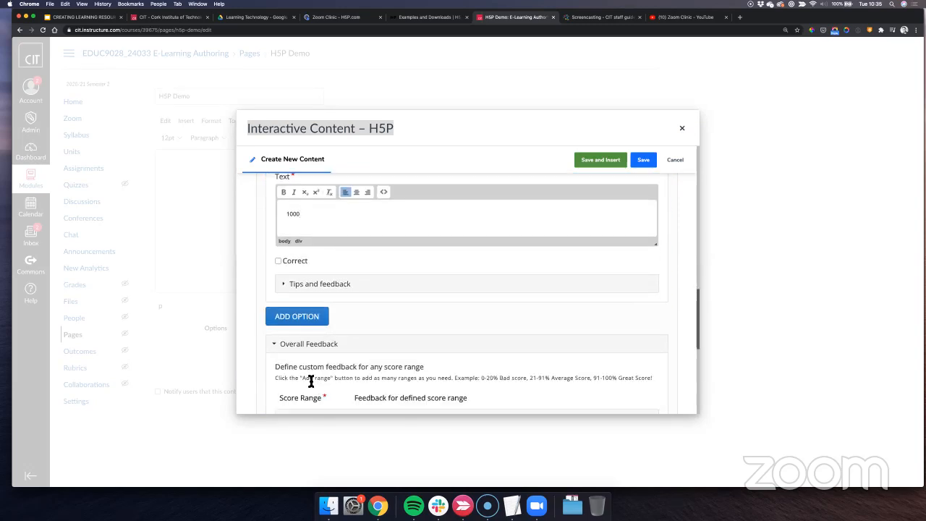
pyautogui.scroll(5, 309, 364)
pyautogui.scroll(2, 290, 321)
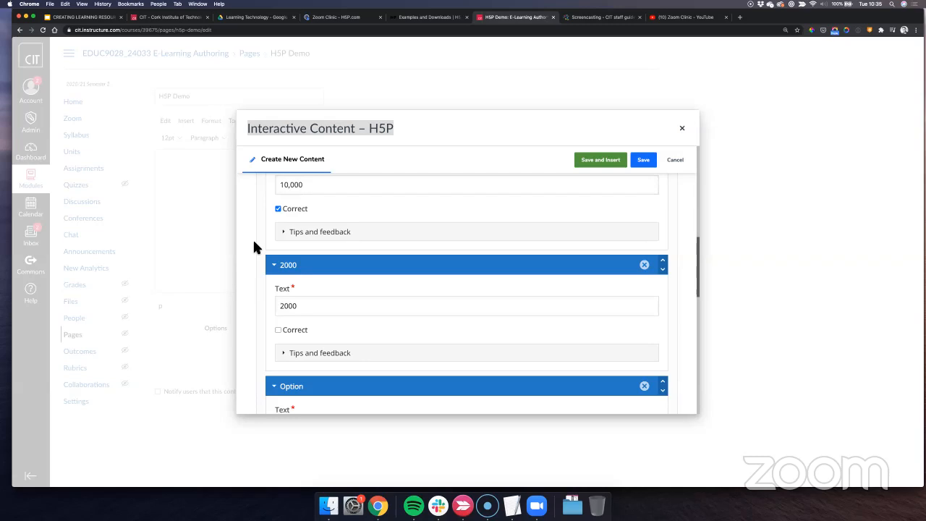
# - Examine the tips and feedback fields available for the 10,000 and 2000 answer options
pyautogui.scroll(2, 254, 244)
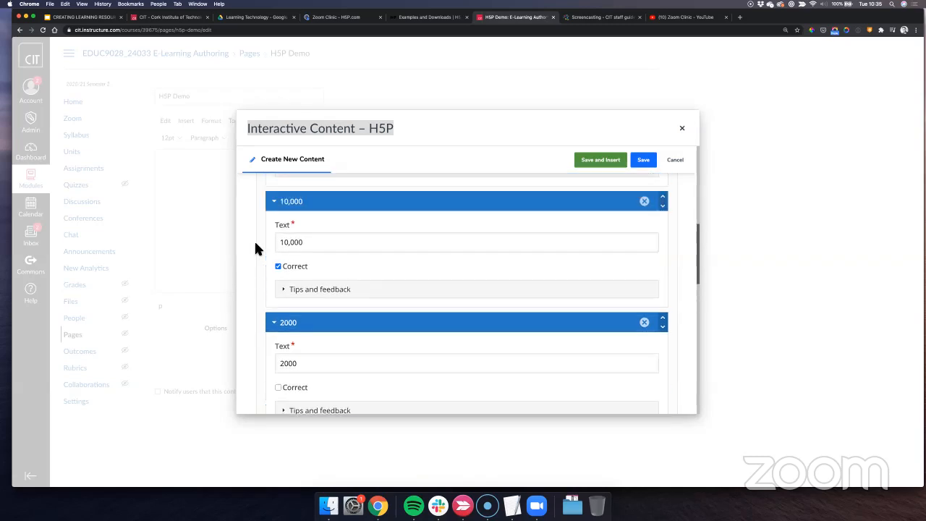
pyautogui.click(289, 293)
pyautogui.scroll(-2, 293, 312)
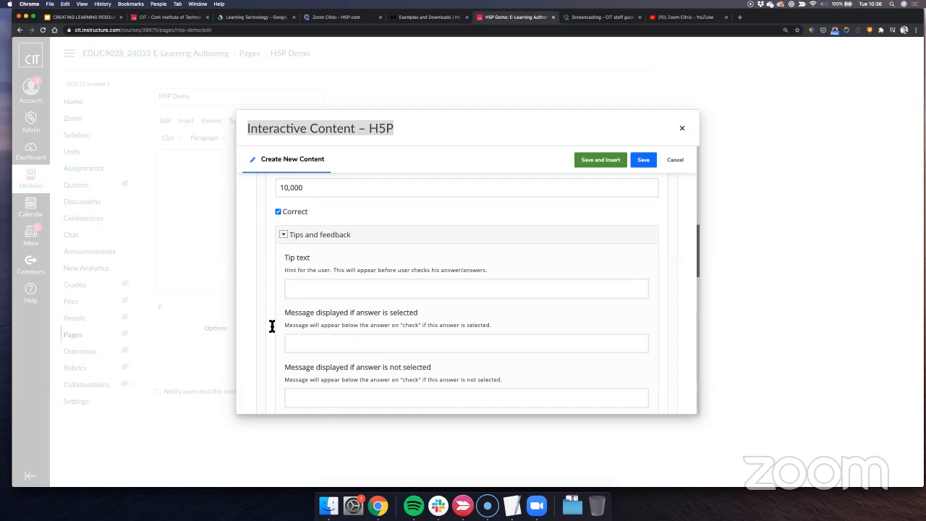
pyautogui.click(283, 235)
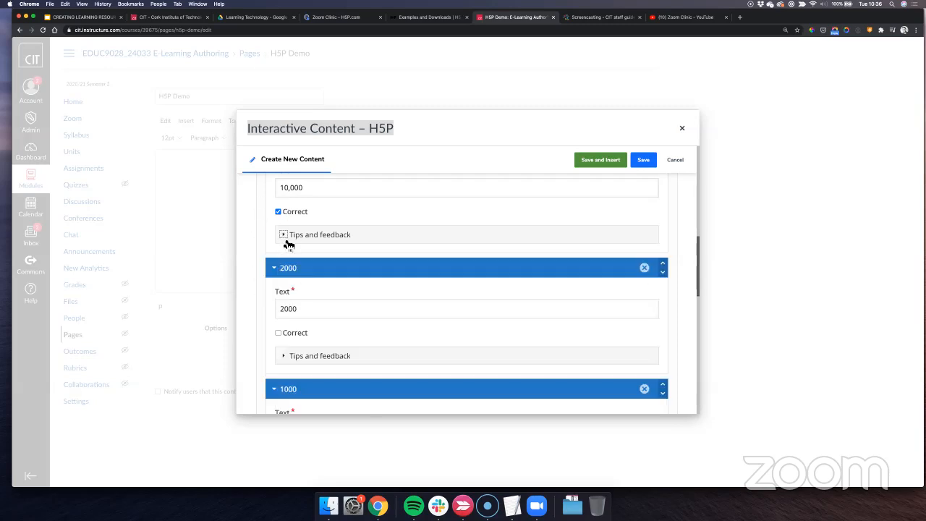
pyautogui.scroll(-1, 247, 322)
pyautogui.scroll(-1, 247, 324)
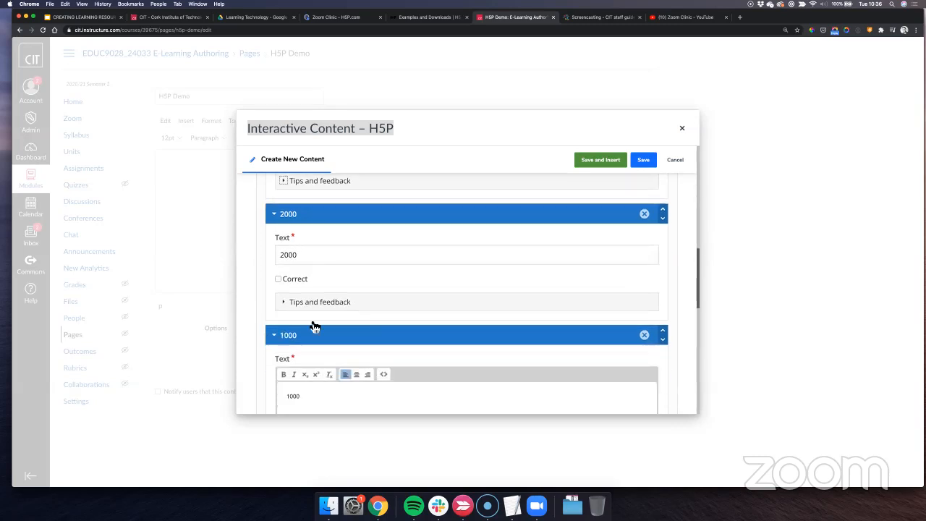
pyautogui.click(284, 303)
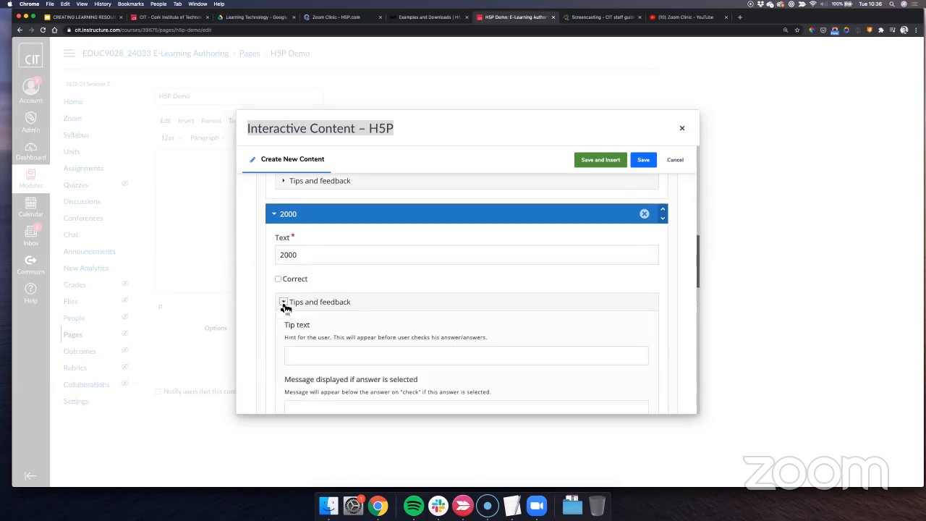
pyautogui.click(285, 304)
pyautogui.scroll(-1, 286, 309)
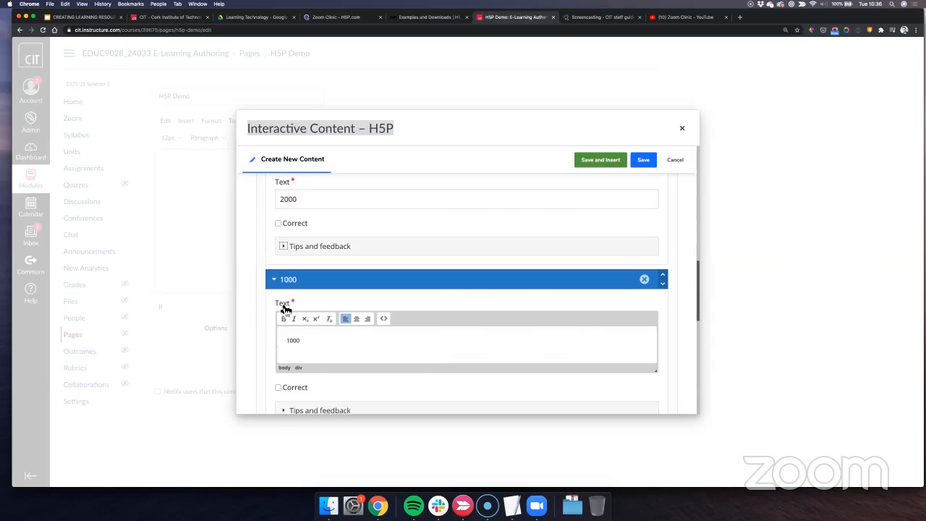
pyautogui.scroll(2, 286, 309)
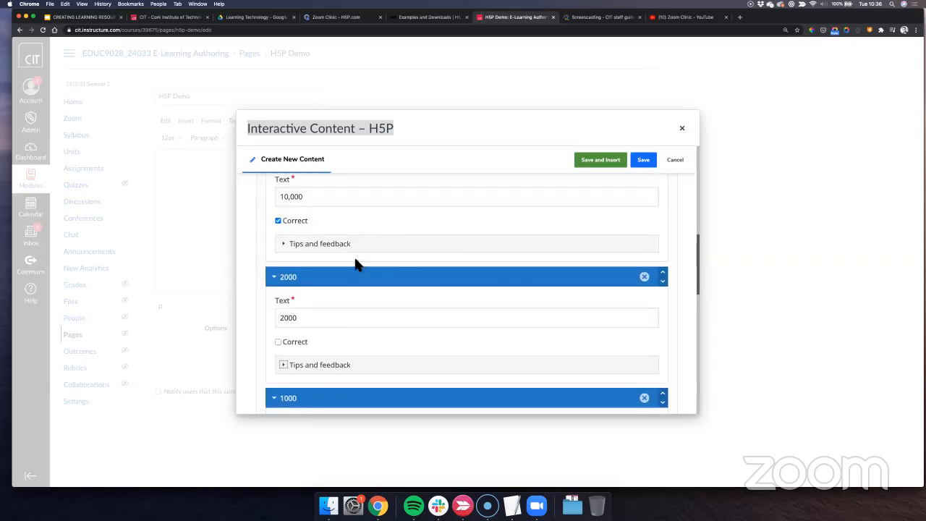
# - Look over the question's overall feedback score ranges and its behavioural settings, such as retry, show solution, question type, randomised answers and pass percentage
pyautogui.scroll(-4, 355, 265)
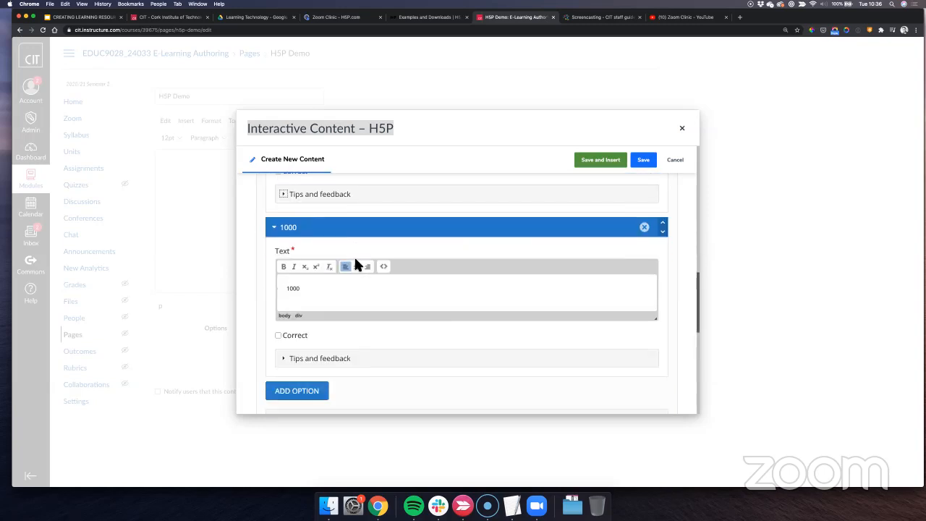
pyautogui.scroll(-3, 355, 265)
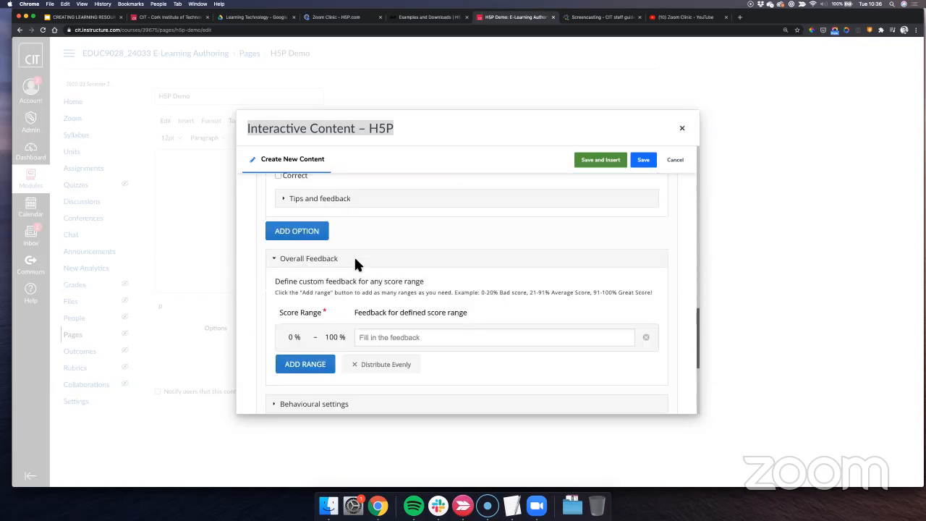
pyautogui.scroll(-1, 354, 265)
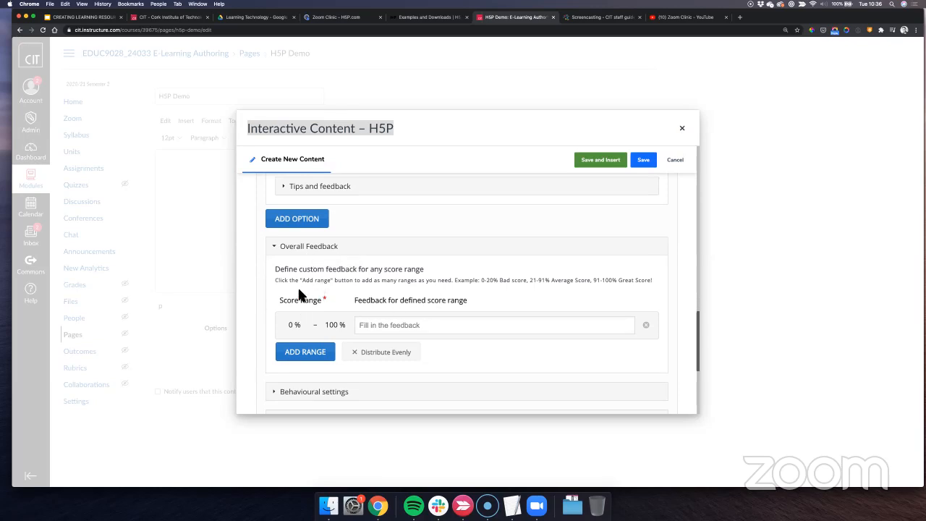
pyautogui.scroll(-2, 299, 295)
pyautogui.click(276, 307)
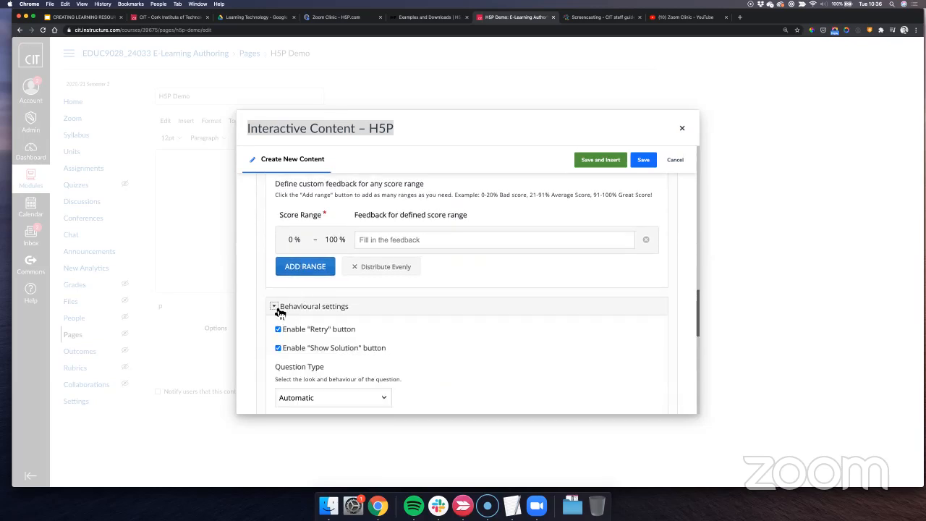
pyautogui.scroll(-1, 278, 310)
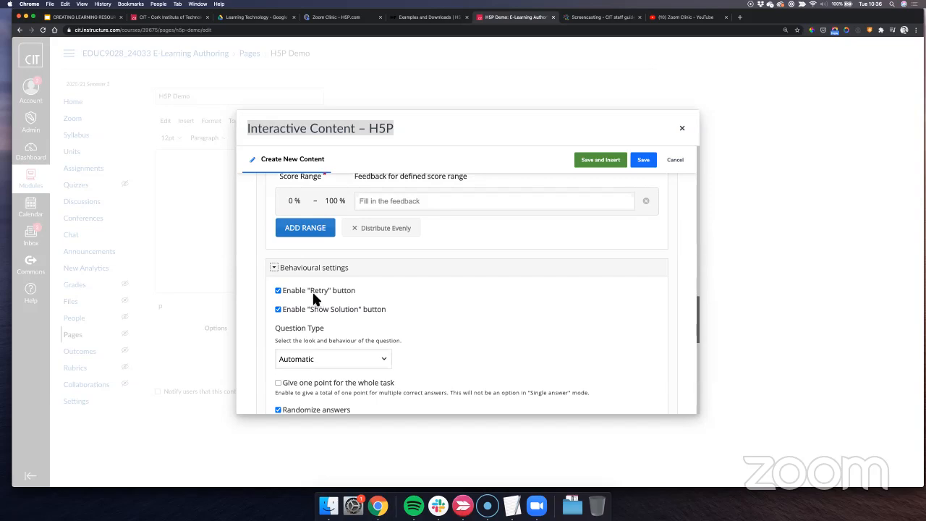
pyautogui.scroll(-1, 312, 293)
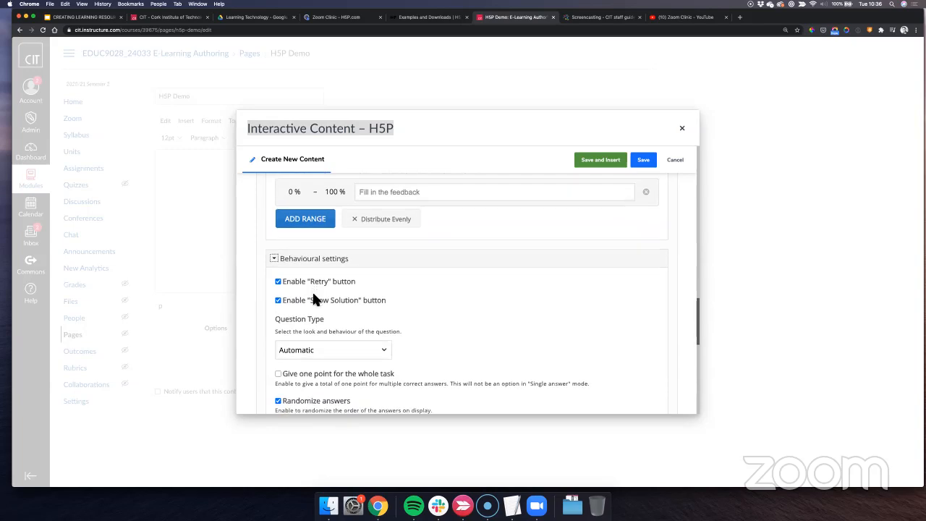
pyautogui.scroll(-5, 333, 338)
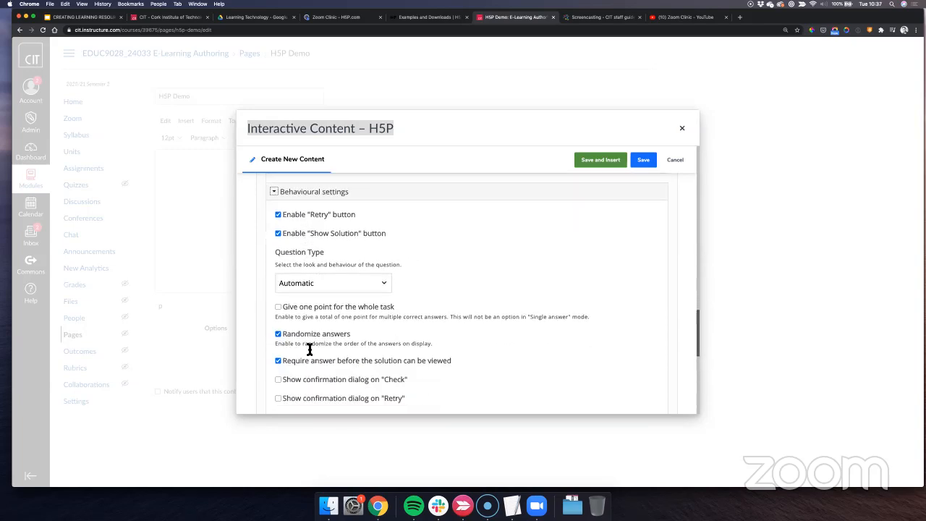
pyautogui.scroll(-2, 309, 349)
pyautogui.scroll(3, 310, 351)
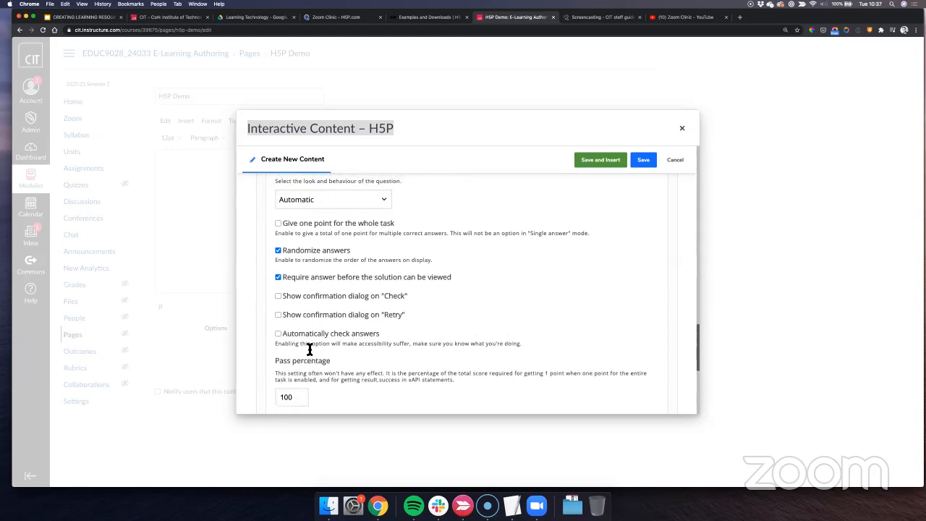
pyautogui.scroll(3, 308, 351)
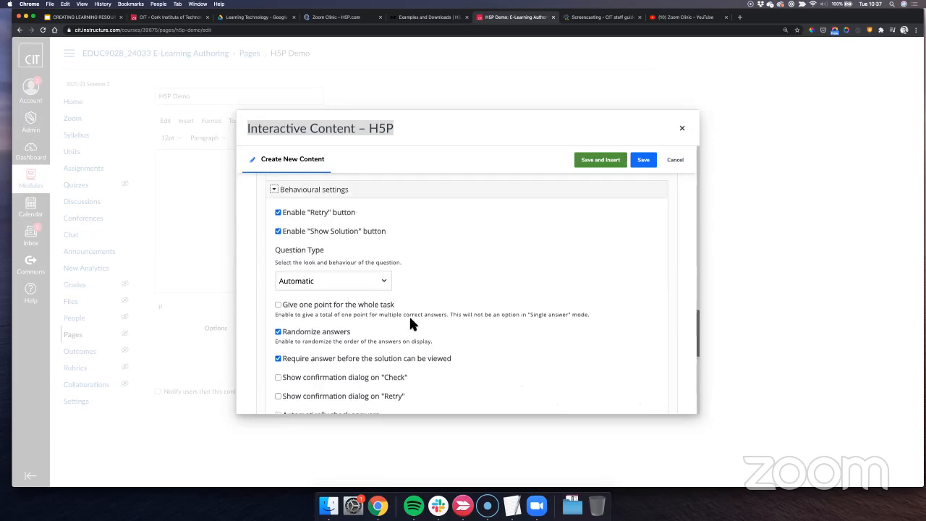
pyautogui.scroll(-6, 300, 316)
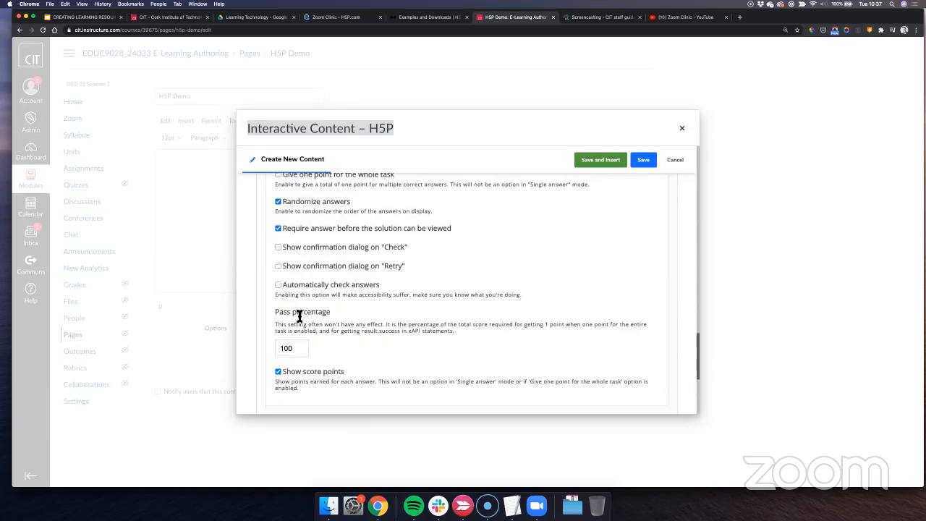
pyautogui.scroll(-4, 299, 316)
pyautogui.scroll(10, 299, 316)
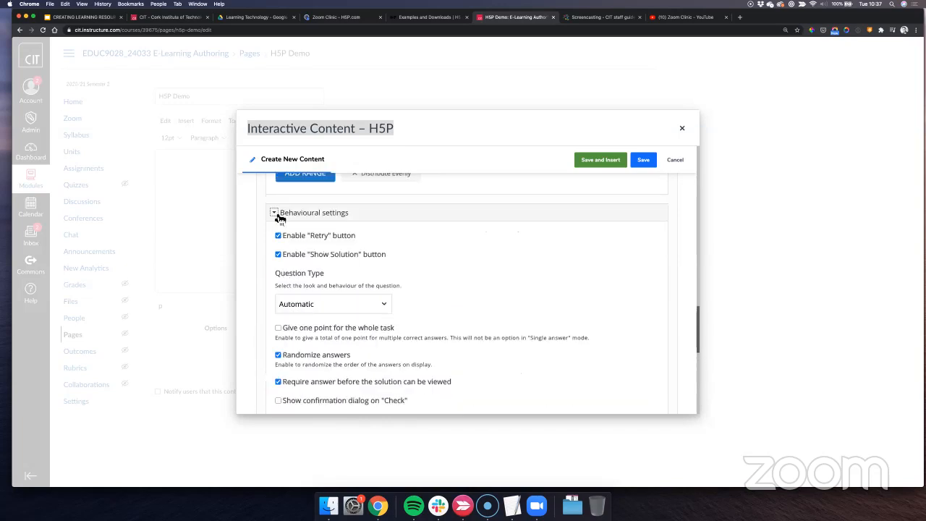
pyautogui.click(275, 214)
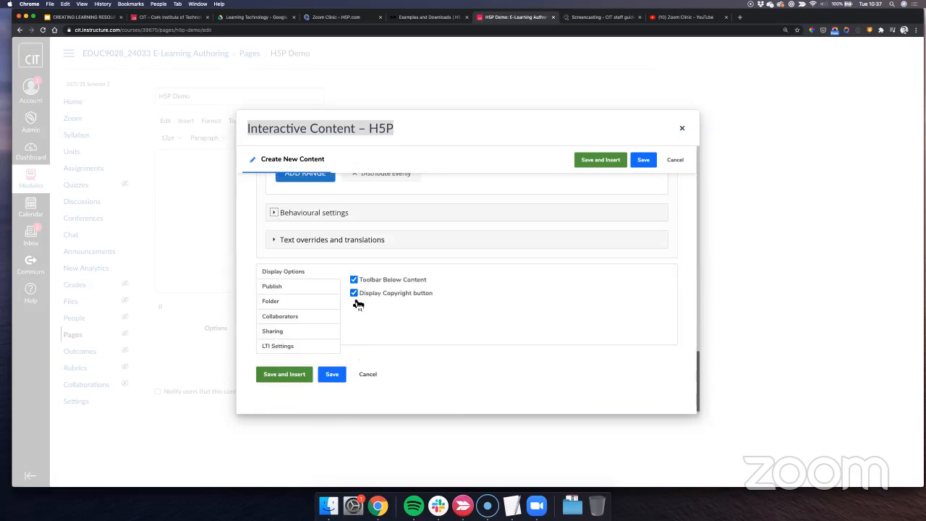
# - Save the multiple-choice question and insert it into the H5P Demo page, saving and publishing the page
pyautogui.click(288, 379)
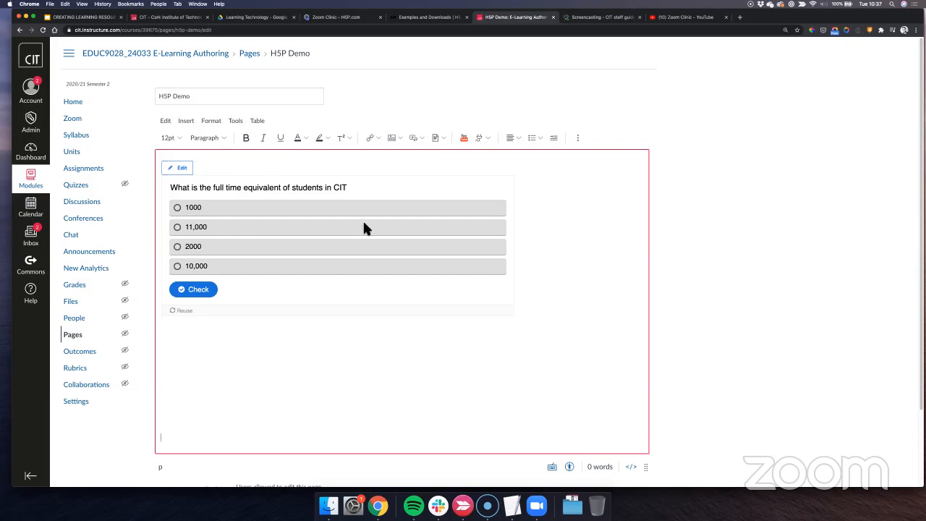
pyautogui.scroll(-5, 310, 316)
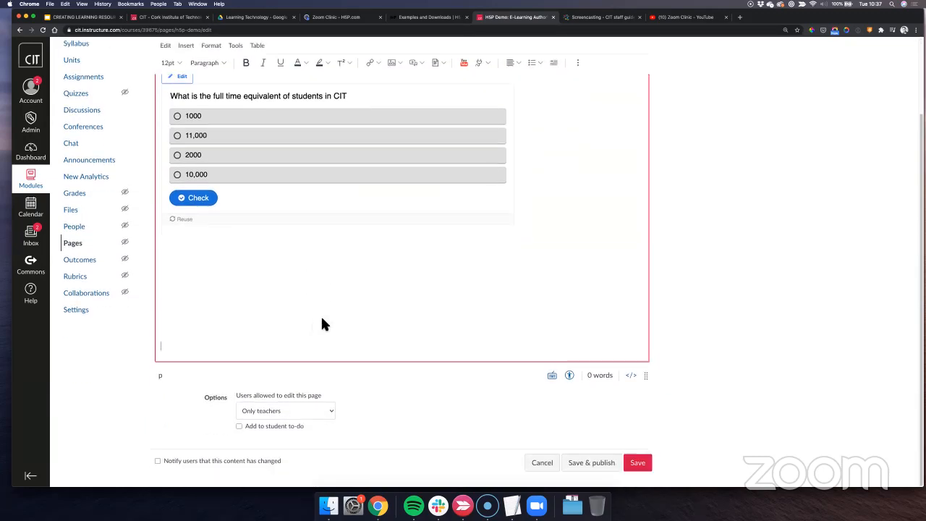
pyautogui.click(593, 463)
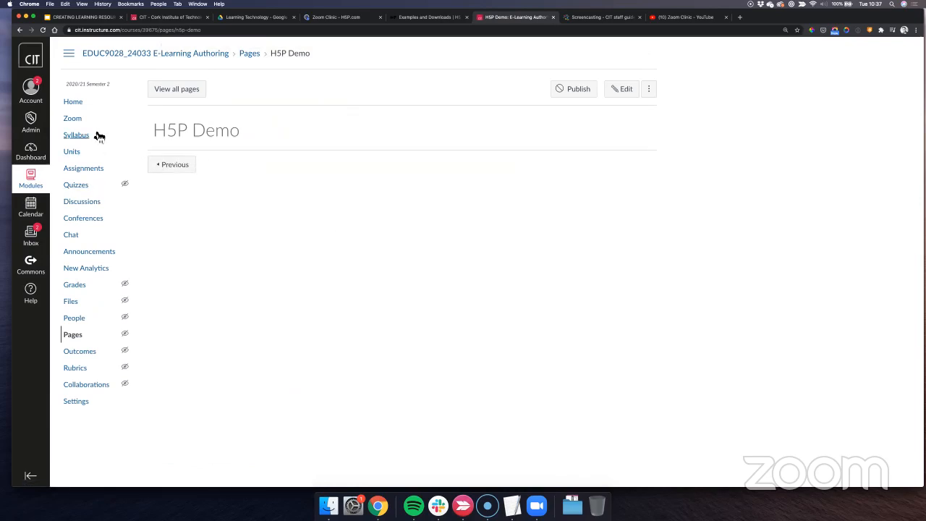
# - View the published H5P Demo page from Week 1, and reopen it in student view
pyautogui.click(73, 102)
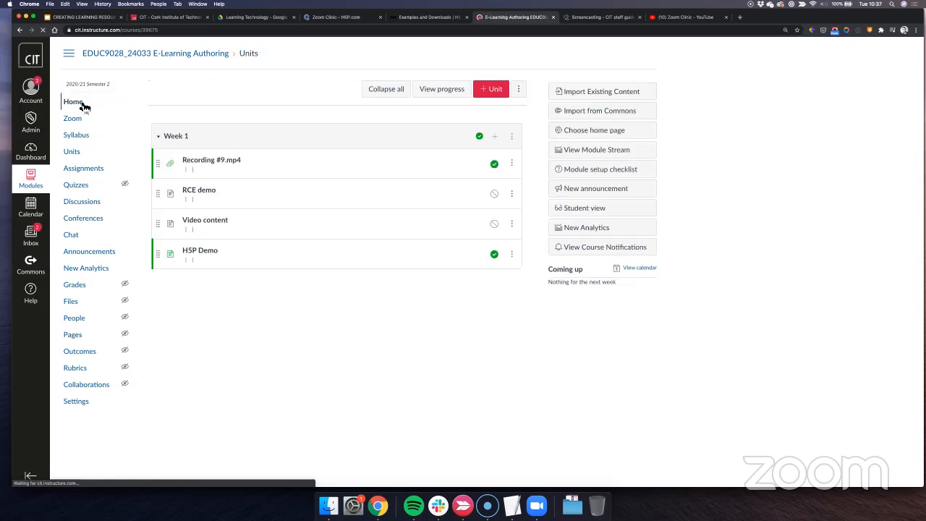
pyautogui.click(205, 318)
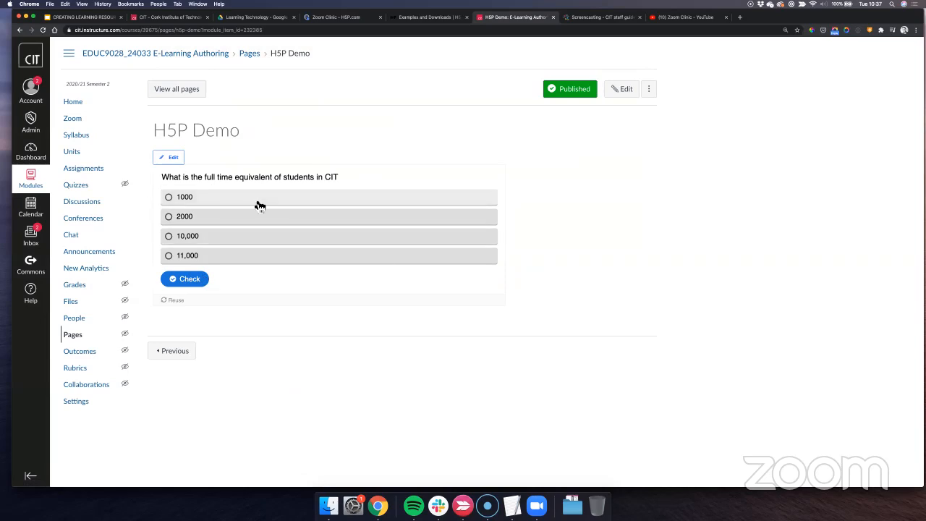
pyautogui.click(85, 401)
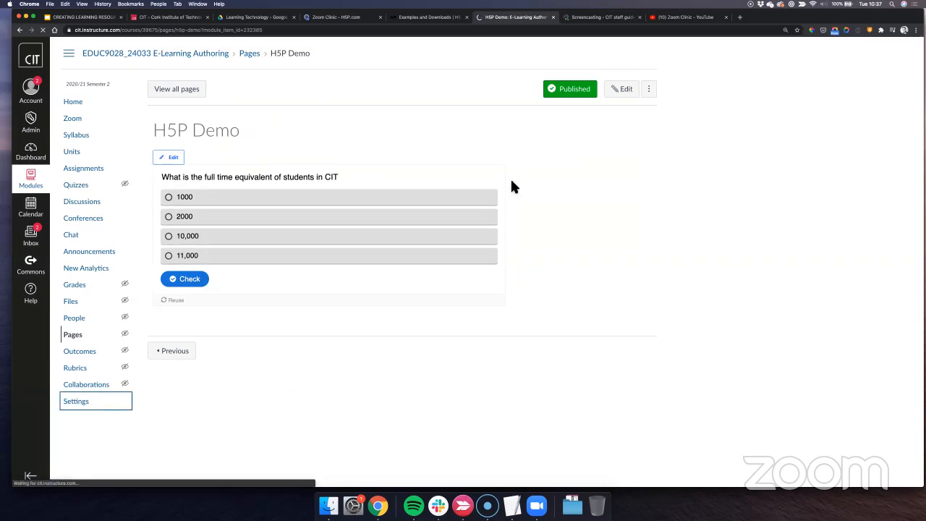
pyautogui.click(585, 113)
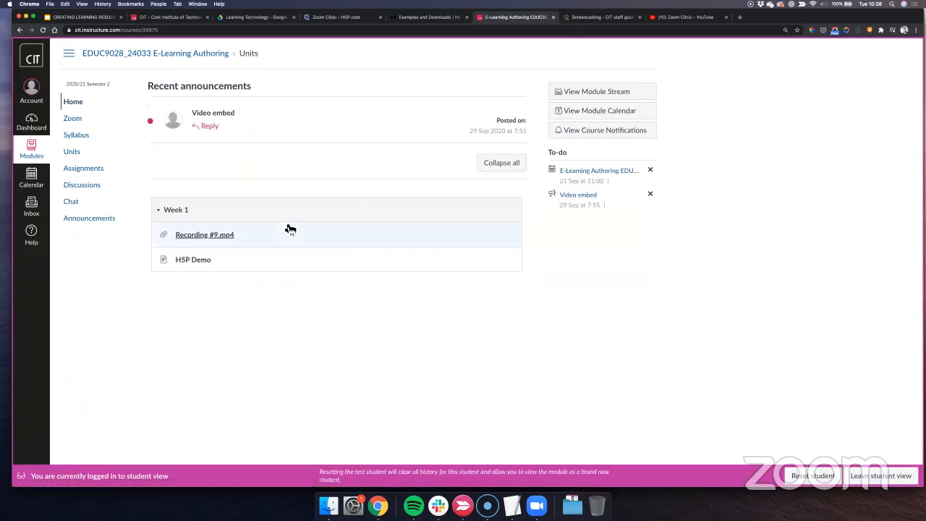
pyautogui.click(195, 265)
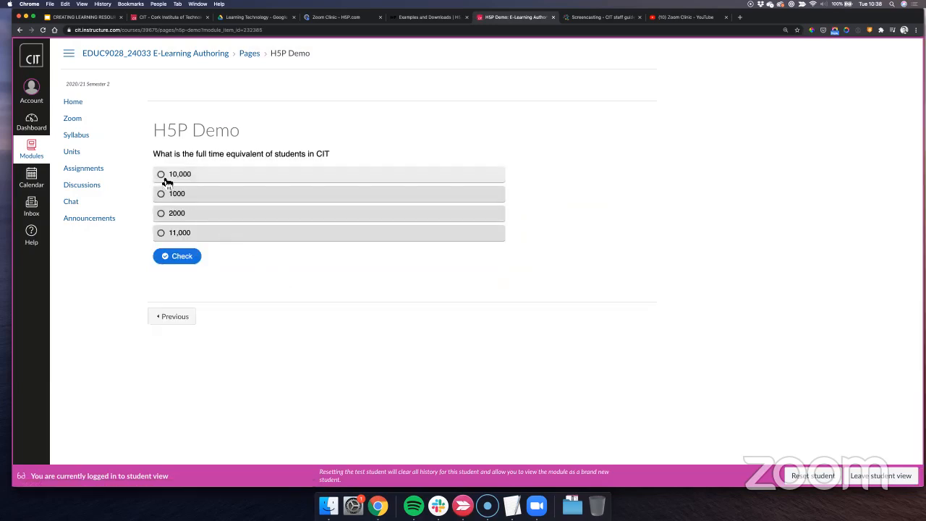
# - Submit 10,000 as the test student's answer to the question and leave student view
pyautogui.click(163, 175)
pyautogui.click(189, 257)
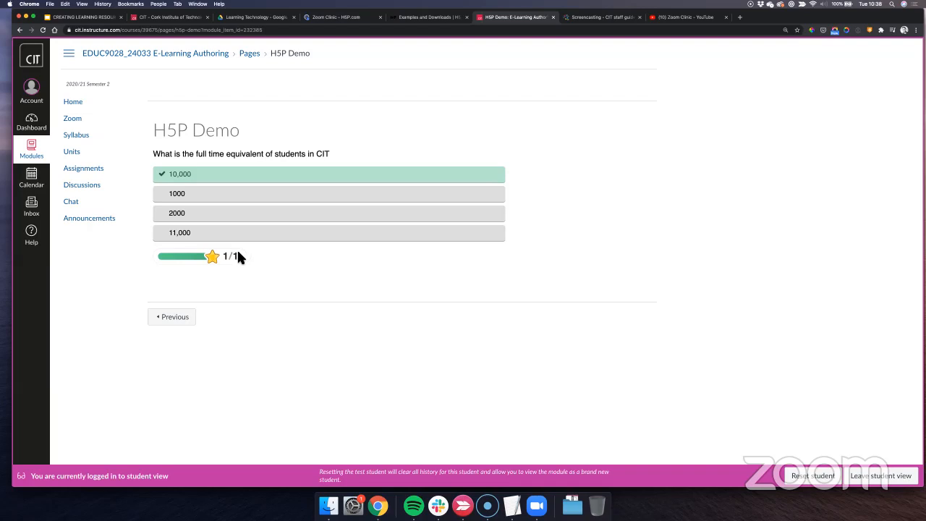
pyautogui.click(881, 475)
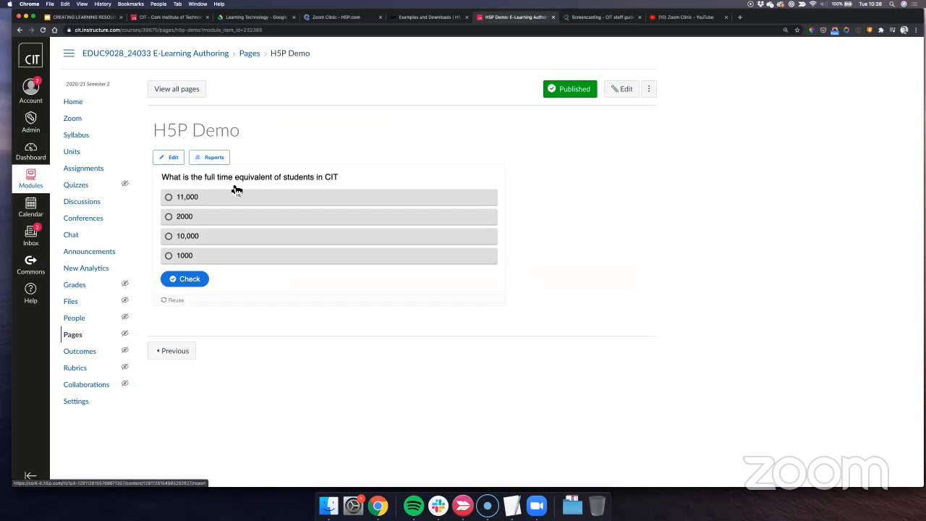
# - Examine the attempts and scores in the H5P question's report and close it
pyautogui.click(217, 158)
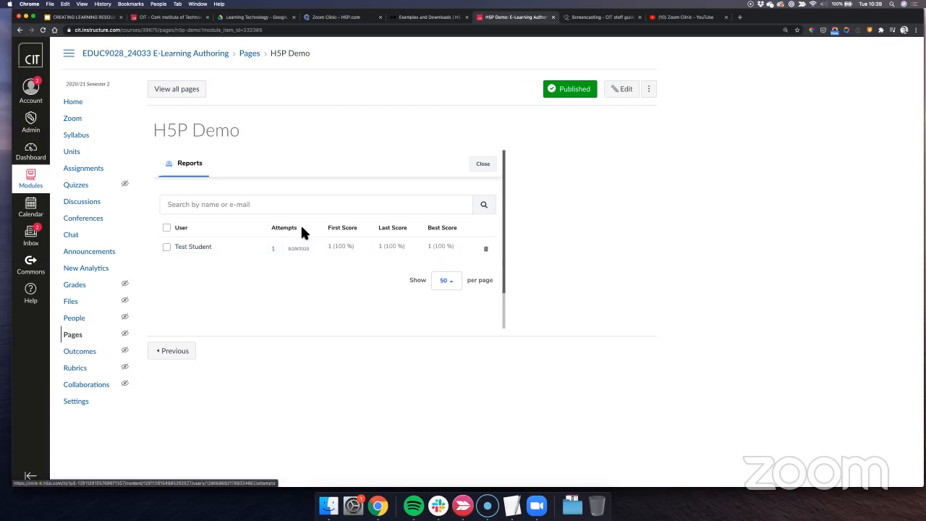
pyautogui.click(472, 163)
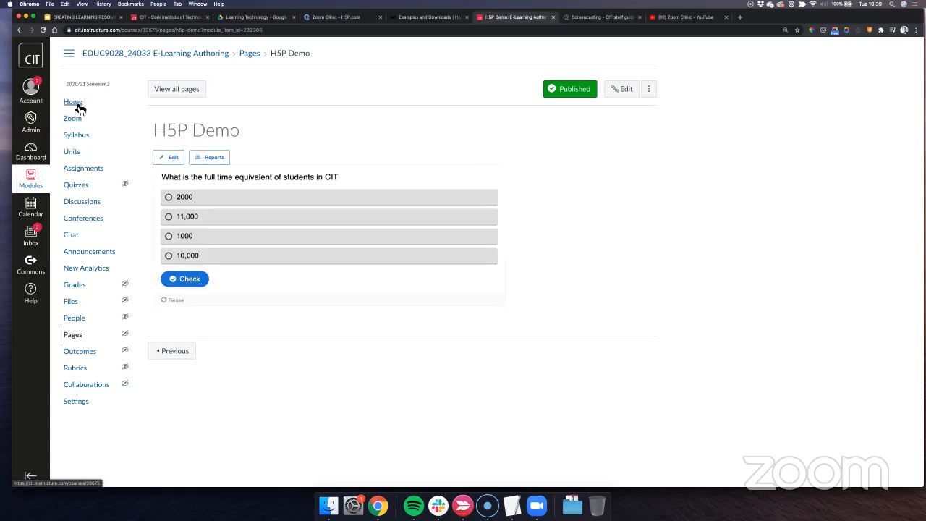
# - Create a new course page with the title "Interactive Screencast"
pyautogui.click(171, 91)
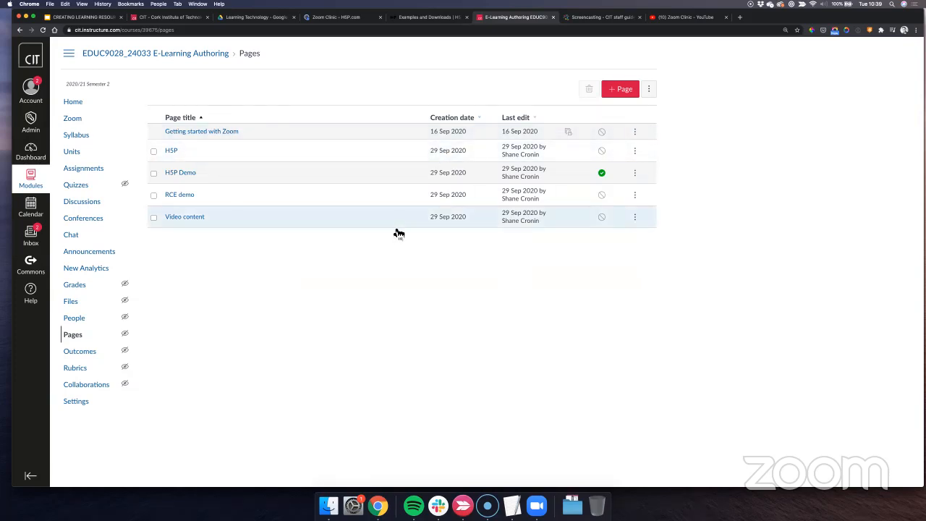
pyautogui.click(623, 89)
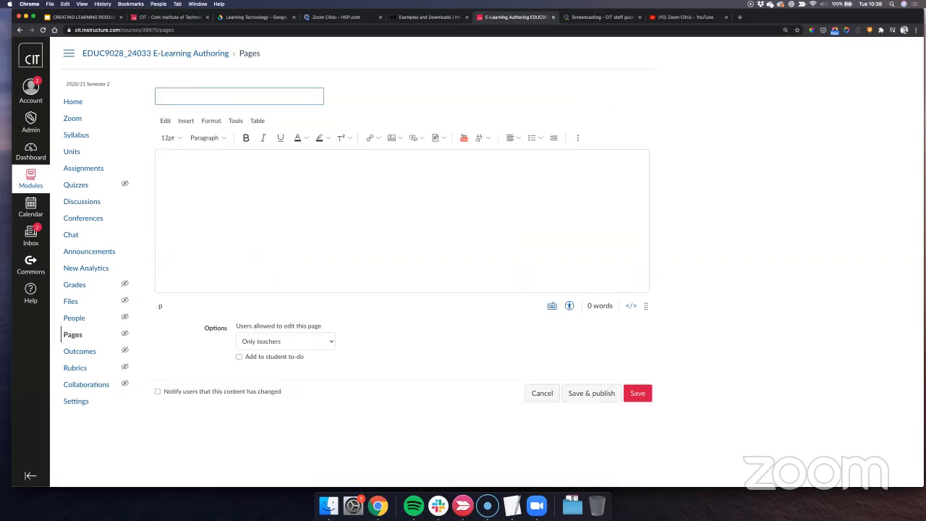
pyautogui.write('Interactive Screenscas')
pyautogui.press('BackSpace')
pyautogui.press('BackSpace')
pyautogui.press('BackSpace')
pyautogui.press('BackSpace')
pyautogui.write('cas')
# - Start a new H5P Interactive Video from the body of the Interactive Screencast page
pyautogui.click(275, 178)
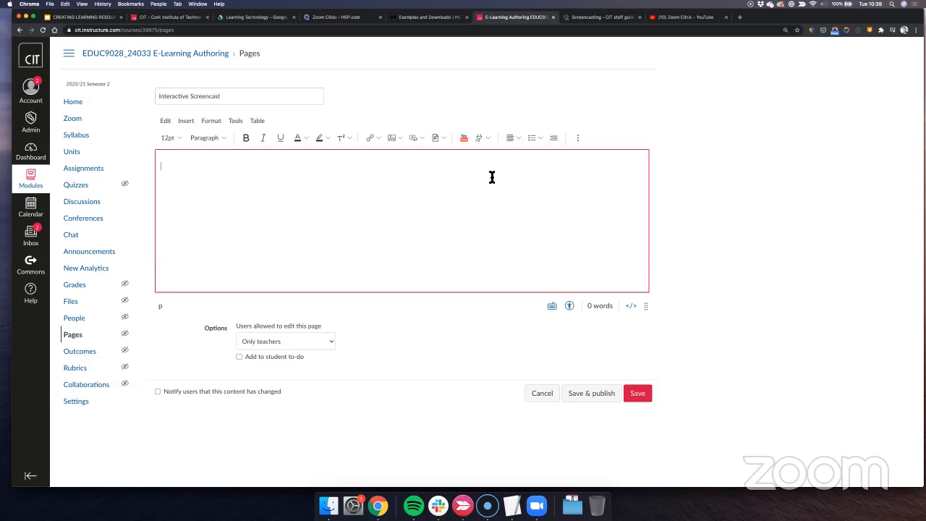
pyautogui.click(488, 137)
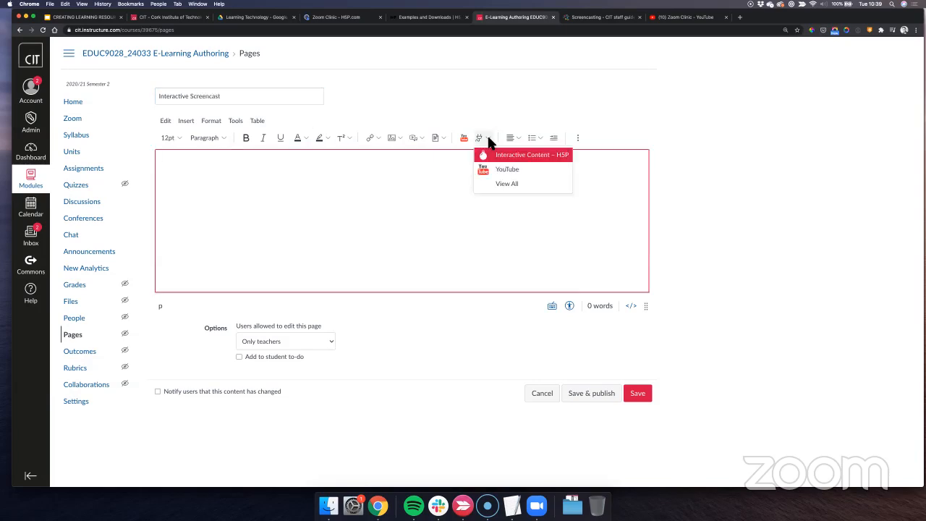
pyautogui.click(534, 155)
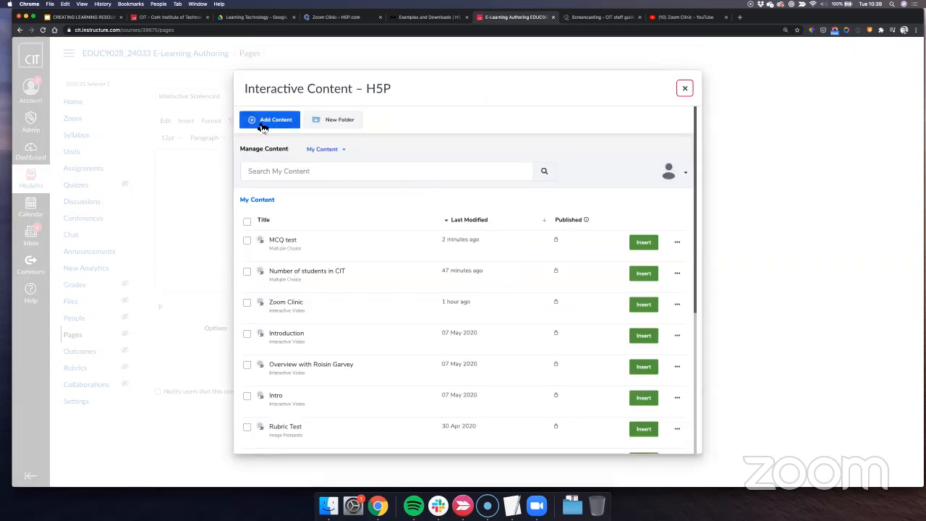
pyautogui.click(264, 121)
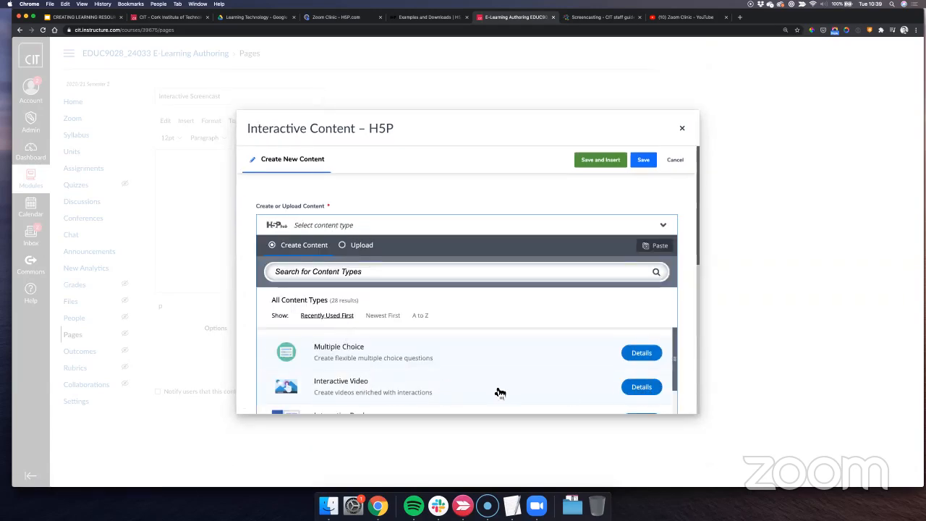
pyautogui.scroll(-1, 500, 392)
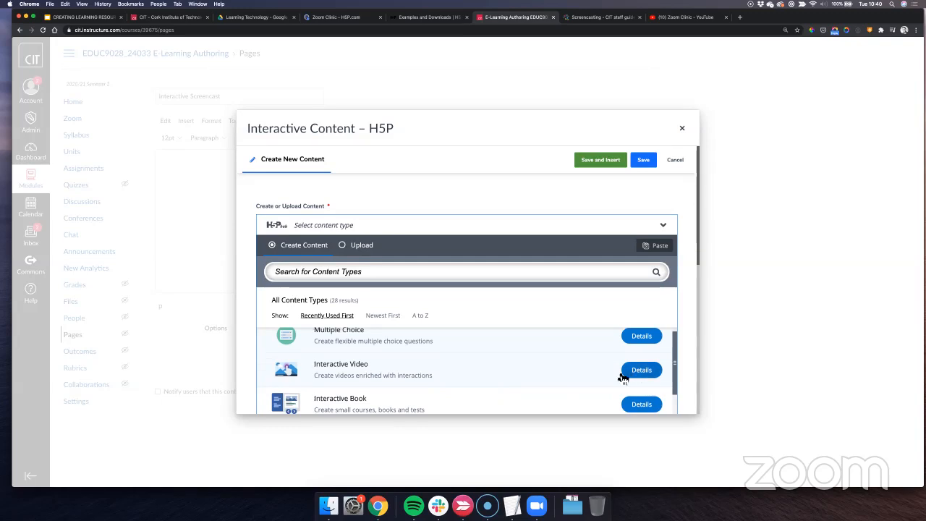
pyautogui.click(650, 378)
pyautogui.scroll(-5, 442, 318)
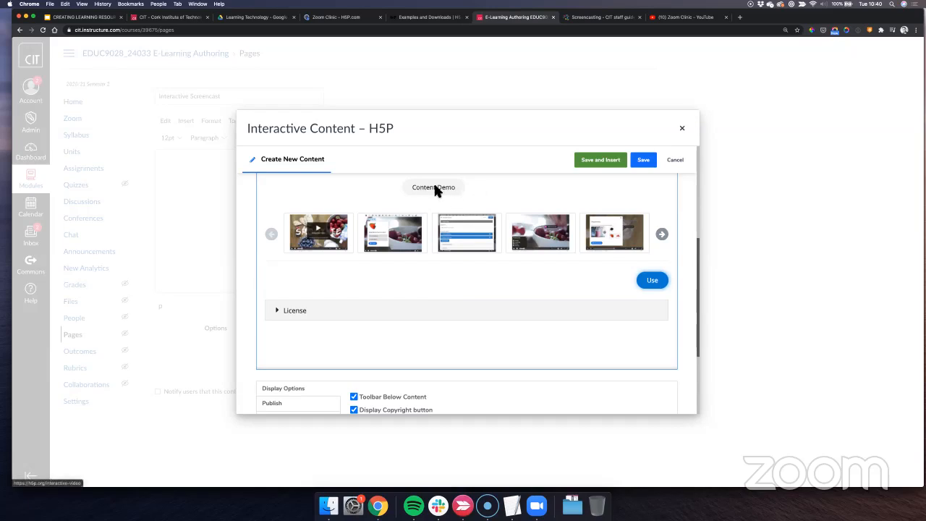
pyautogui.click(659, 282)
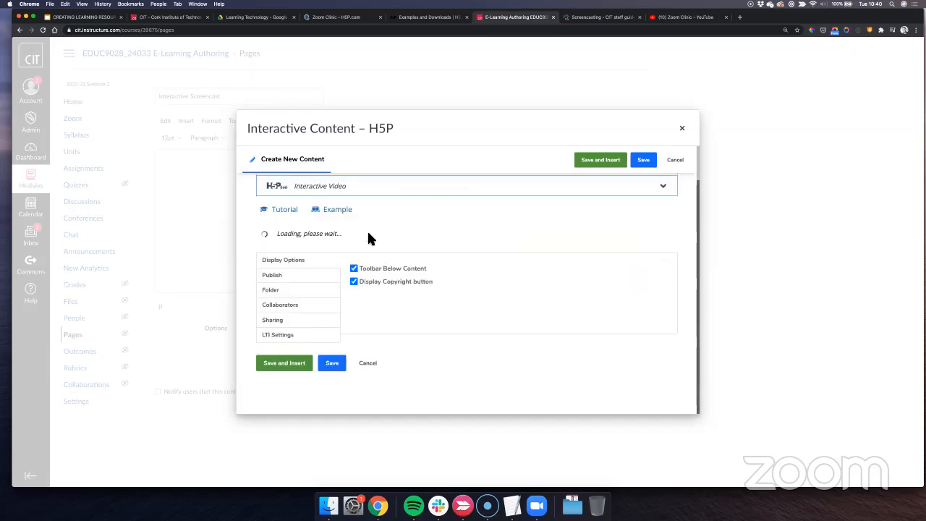
# - Title the interactive video "Remote Teaching Screencast"
pyautogui.scroll(-2, 374, 250)
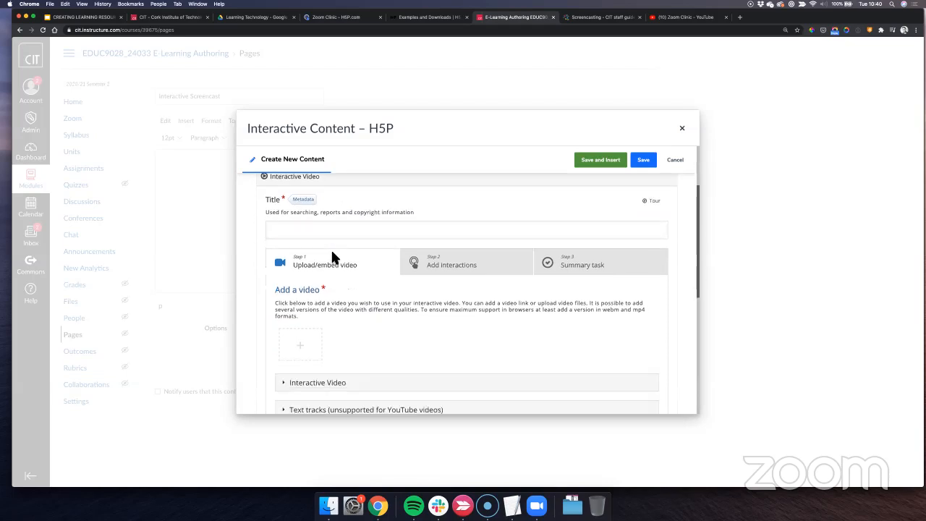
pyautogui.click(294, 229)
pyautogui.write('Remote Teaching Screencast')
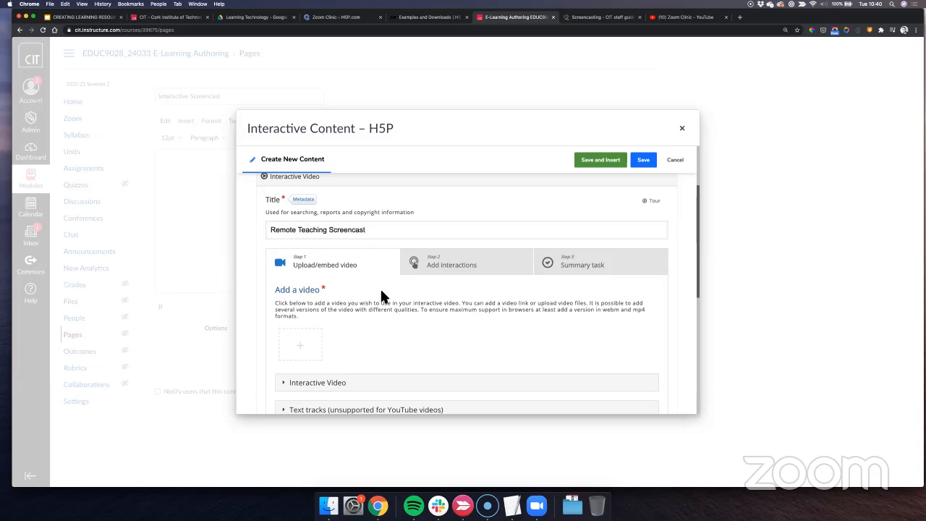
# - Open the interactive video's source settings and copy the share link of the Zoom Clinic video on YouTube
pyautogui.click(307, 352)
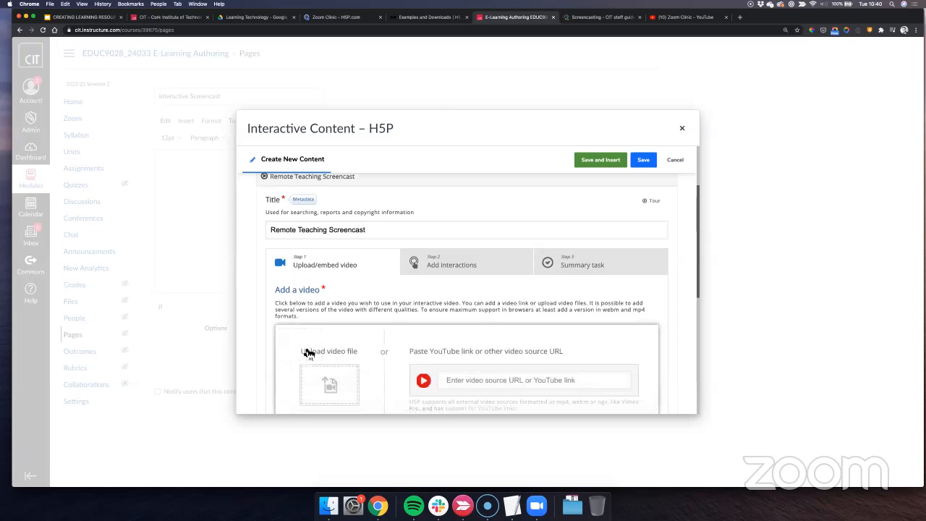
pyautogui.scroll(-2, 343, 318)
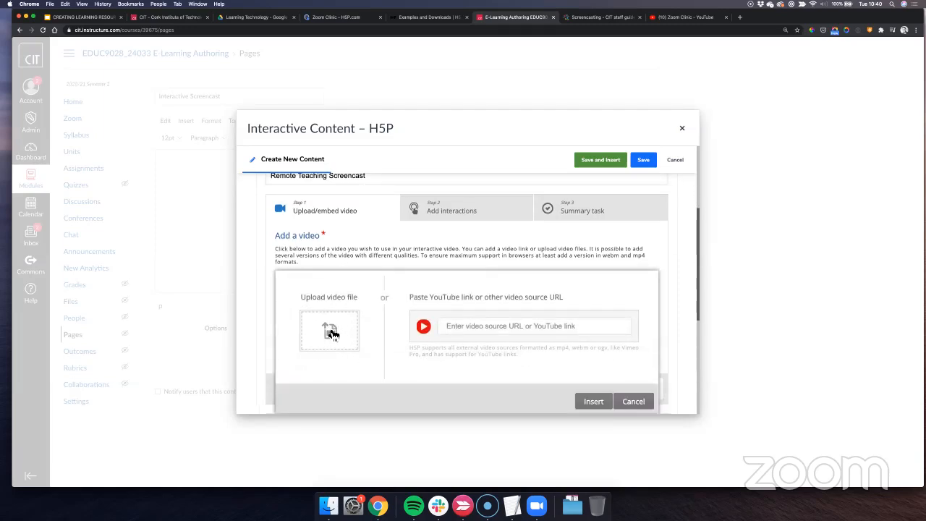
pyautogui.click(479, 327)
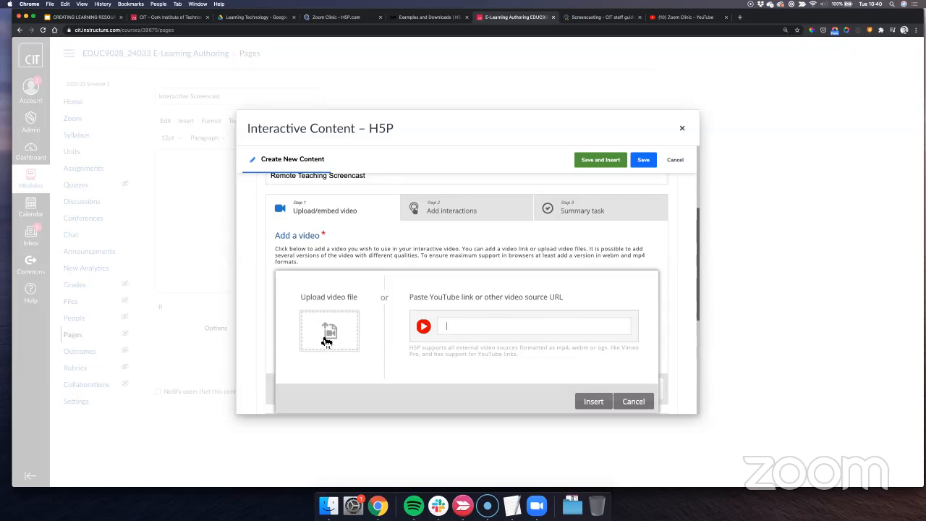
pyautogui.click(682, 21)
pyautogui.click(693, 189)
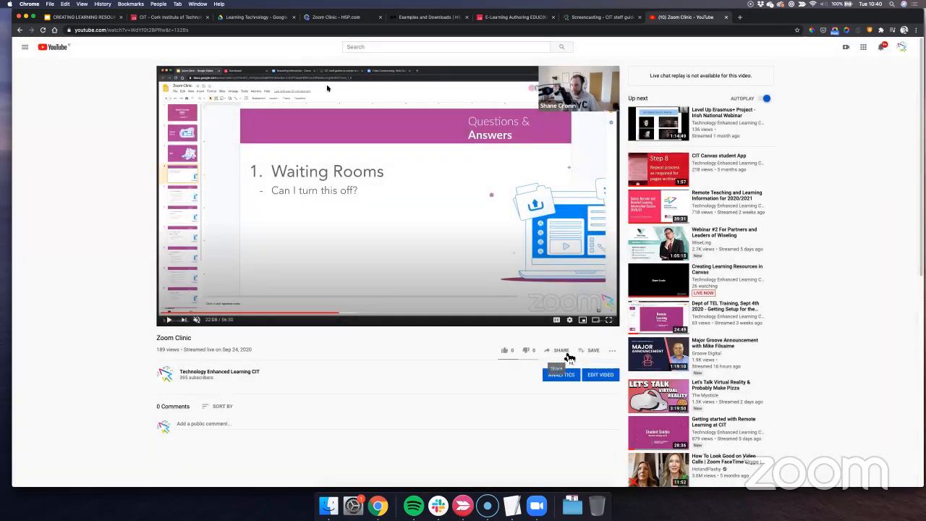
pyautogui.click(562, 350)
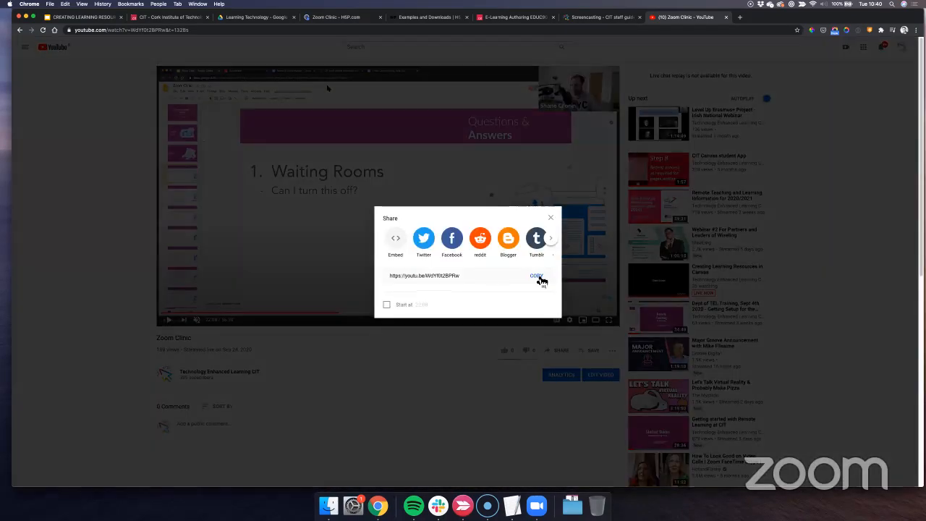
pyautogui.click(539, 278)
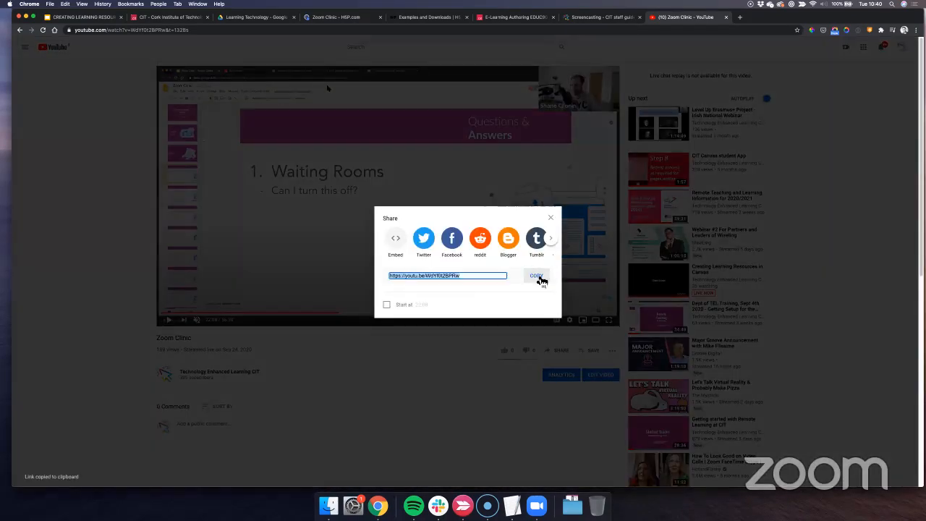
pyautogui.click(503, 21)
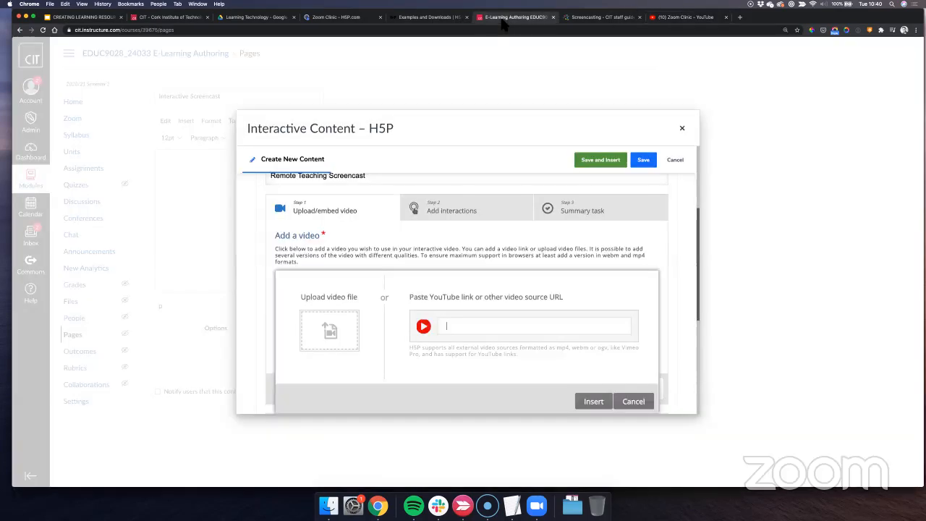
pyautogui.click(467, 327)
pyautogui.press('super+v')
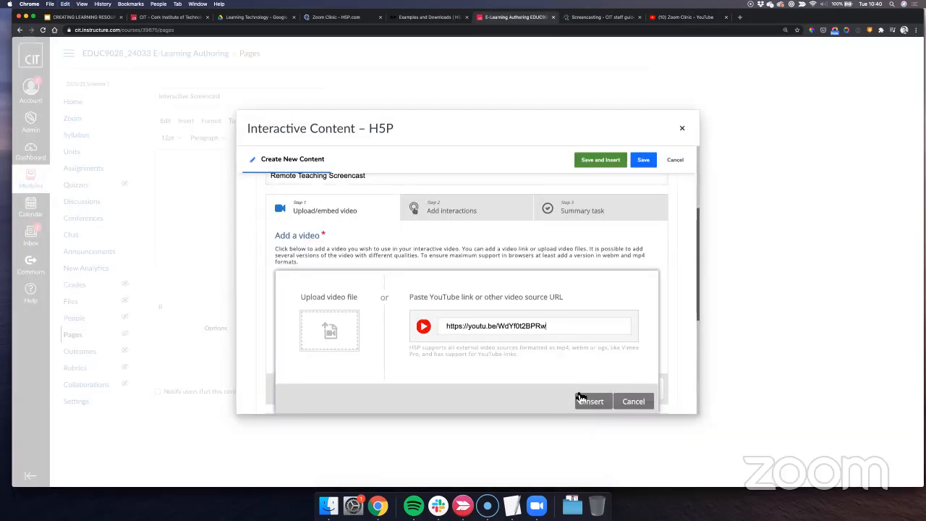
pyautogui.click(595, 403)
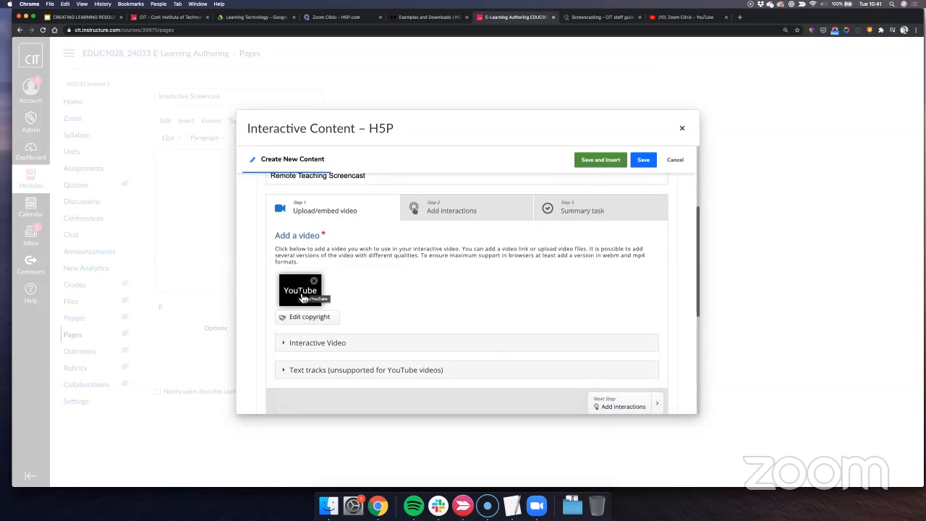
# - Go to the Add interactions stage and move the video to about 19:48, on the Waiting Rooms slide
pyautogui.click(465, 211)
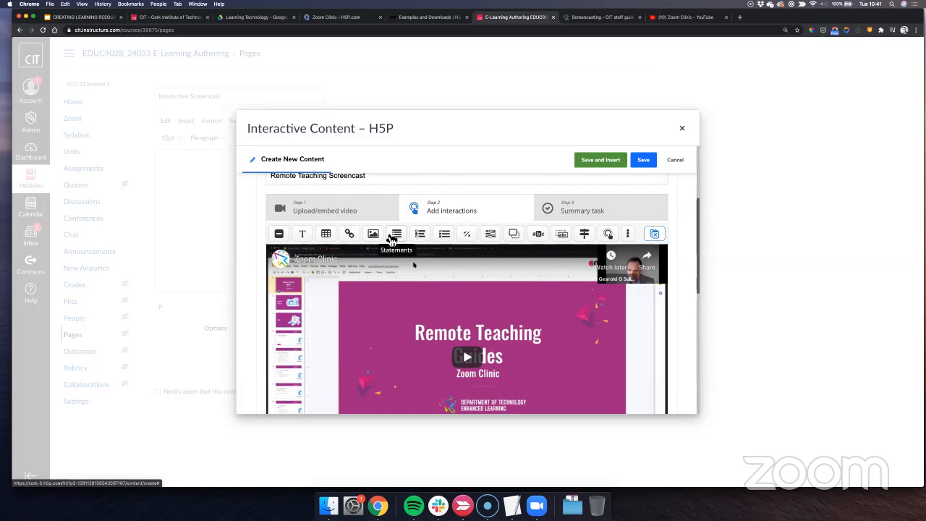
pyautogui.scroll(-1, 465, 353)
pyautogui.scroll(-4, 465, 353)
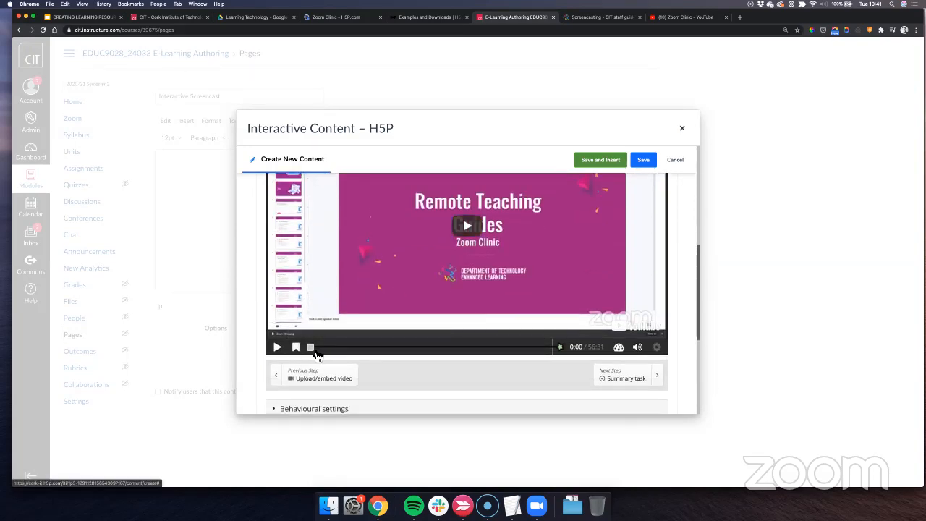
pyautogui.moveTo(312, 350); pyautogui.dragTo(402, 354)
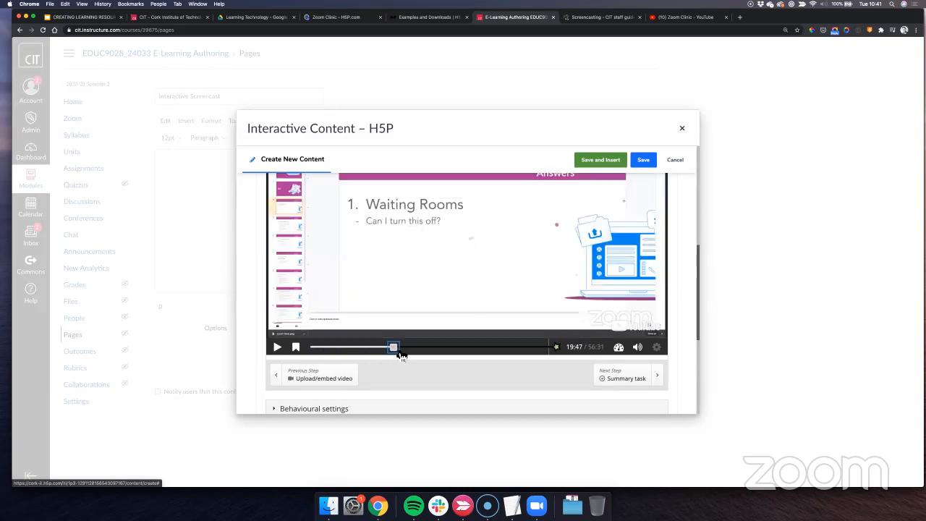
pyautogui.click(423, 242)
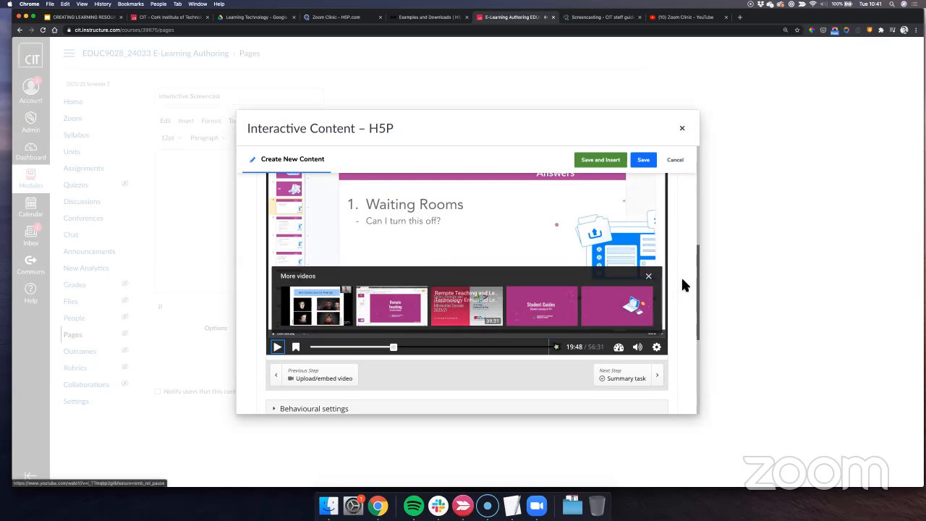
pyautogui.click(649, 277)
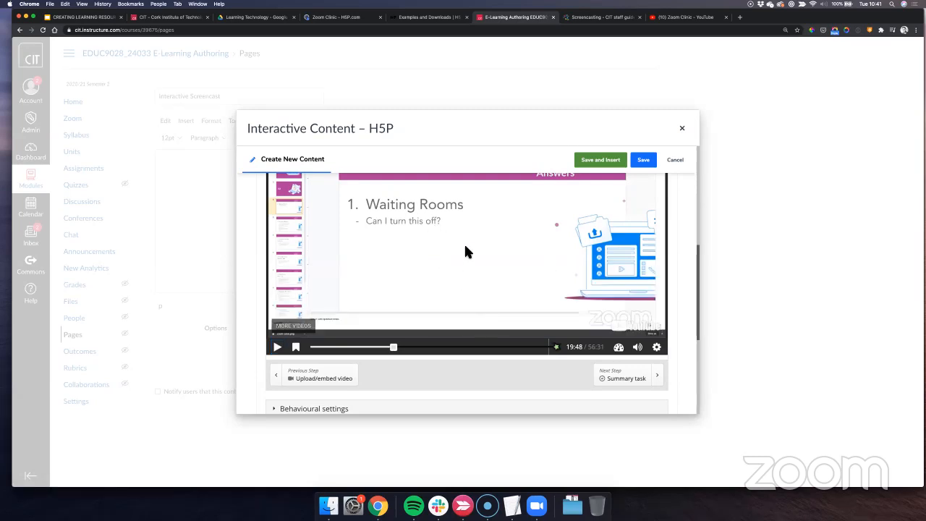
pyautogui.scroll(3, 459, 248)
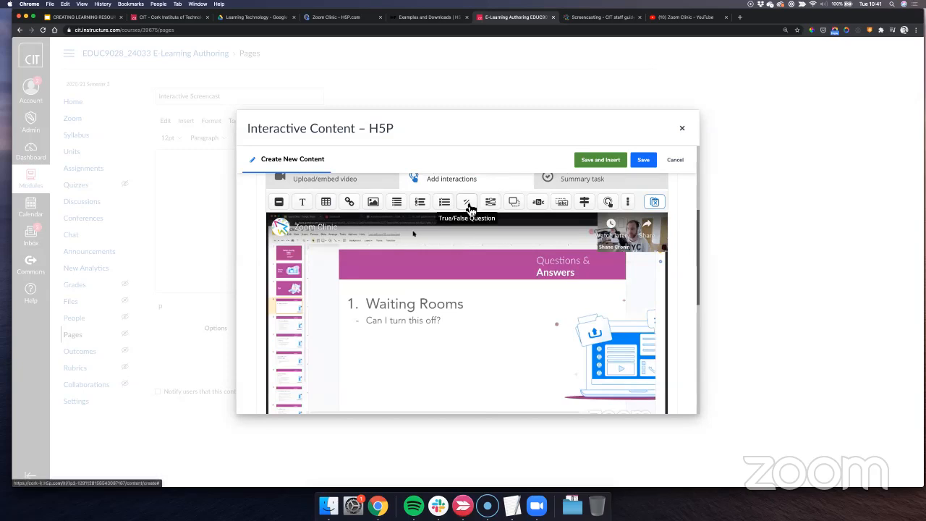
# - Add a poster-style True/False question asking "Are waiting rooms a default feature in Zoom?" with True as the correct answer
pyautogui.click(468, 207)
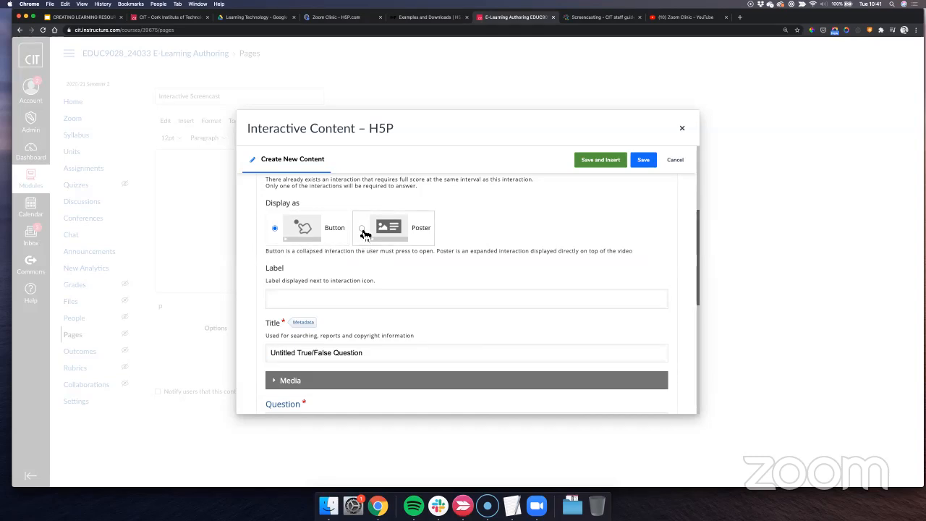
pyautogui.click(361, 228)
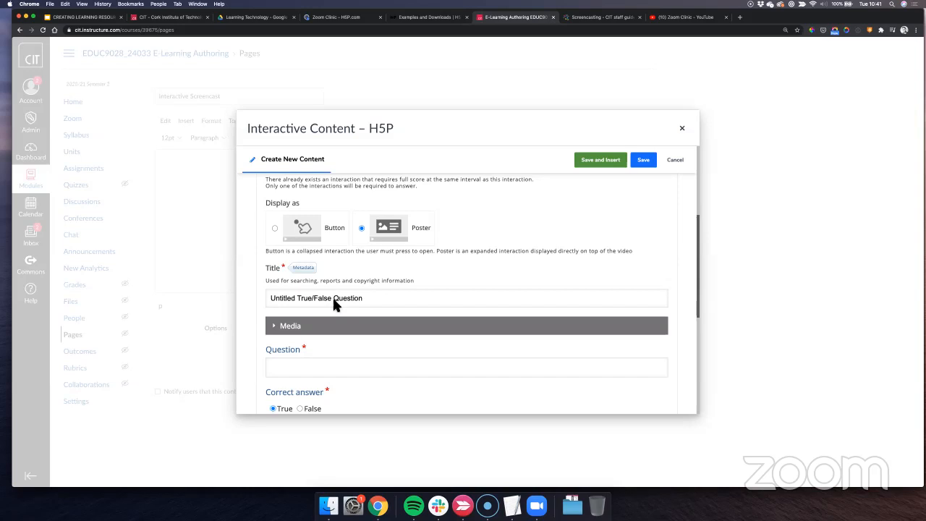
pyautogui.scroll(-1, 296, 329)
pyautogui.click(290, 327)
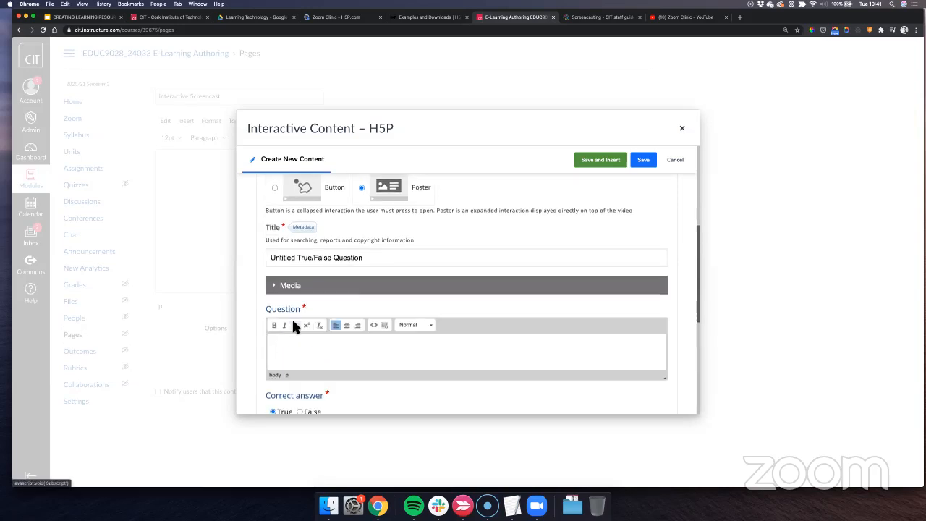
pyautogui.write('Are wiatin')
pyautogui.press('BackSpace')
pyautogui.press('BackSpace')
pyautogui.press('BackSpace')
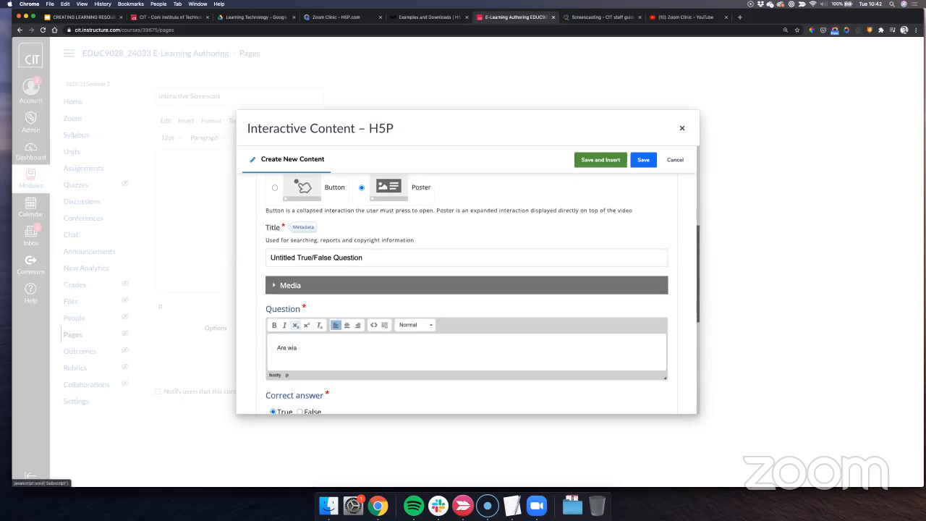
pyautogui.press('BackSpace')
pyautogui.write('iting rooms de')
pyautogui.press('BackSpace')
pyautogui.press('BackSpace')
pyautogui.write('a default feature in Zoom?')
pyautogui.scroll(-1, 300, 355)
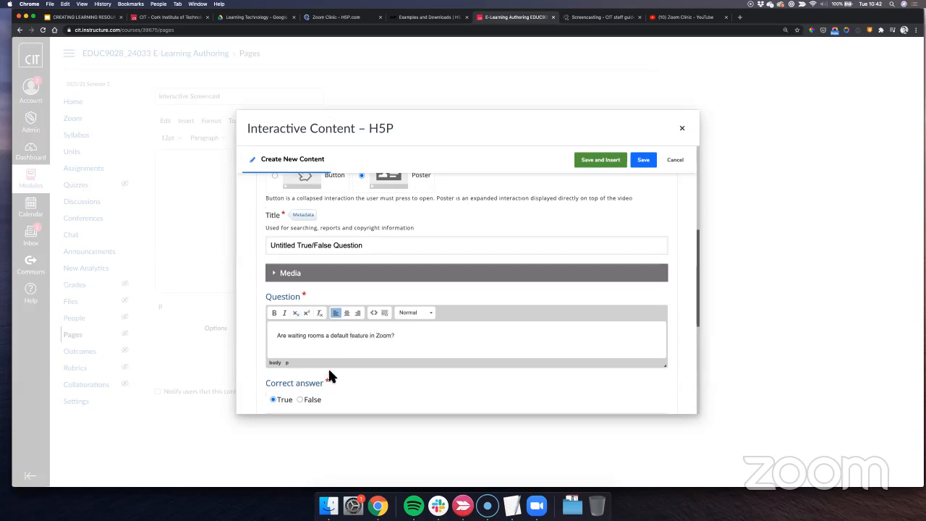
pyautogui.scroll(-2, 311, 374)
pyautogui.scroll(-3, 308, 366)
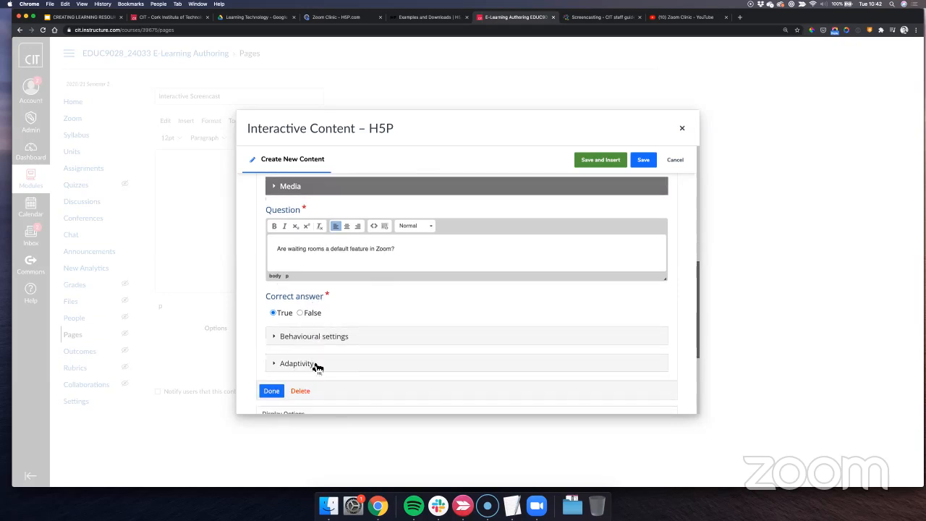
pyautogui.click(271, 391)
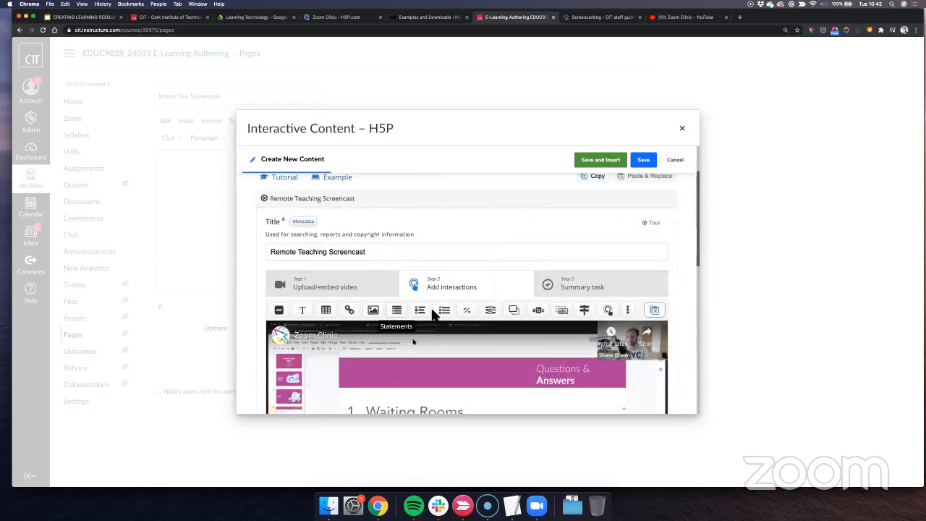
# - Preview the video around 19:13 to 19:57 to check where the waiting rooms True/False question appears
pyautogui.scroll(-5, 507, 261)
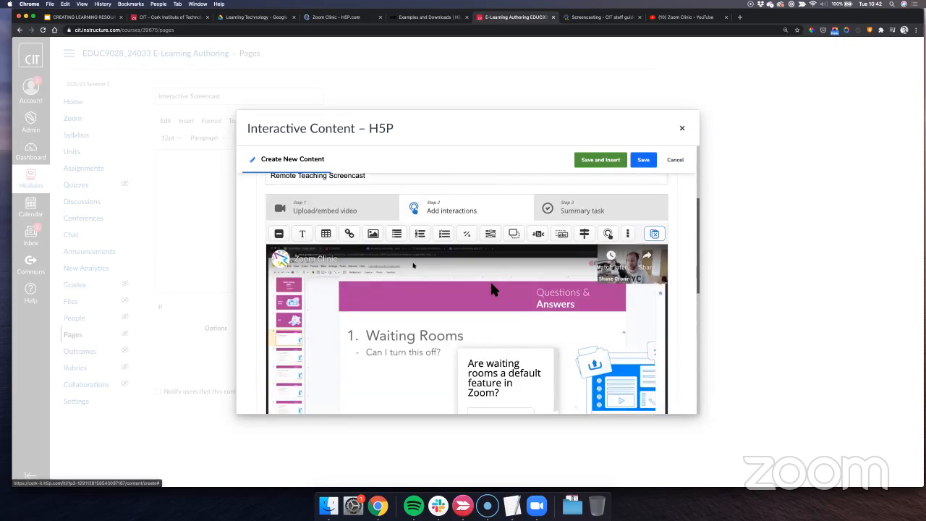
pyautogui.moveTo(393, 358); pyautogui.dragTo(383, 354)
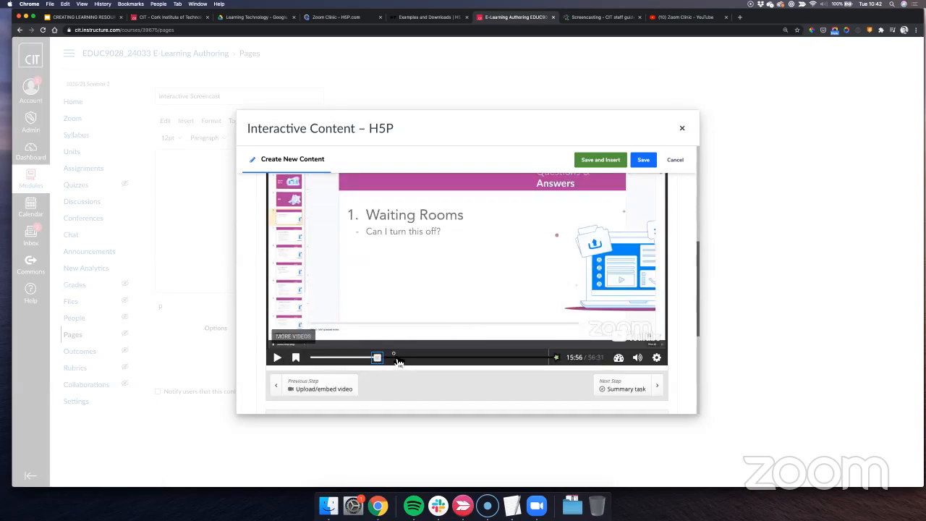
pyautogui.click(397, 364)
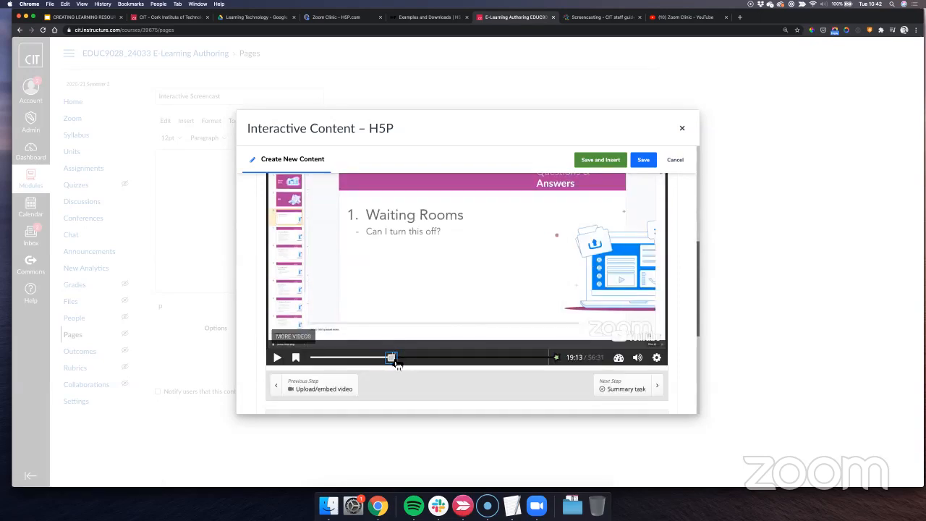
pyautogui.click(281, 361)
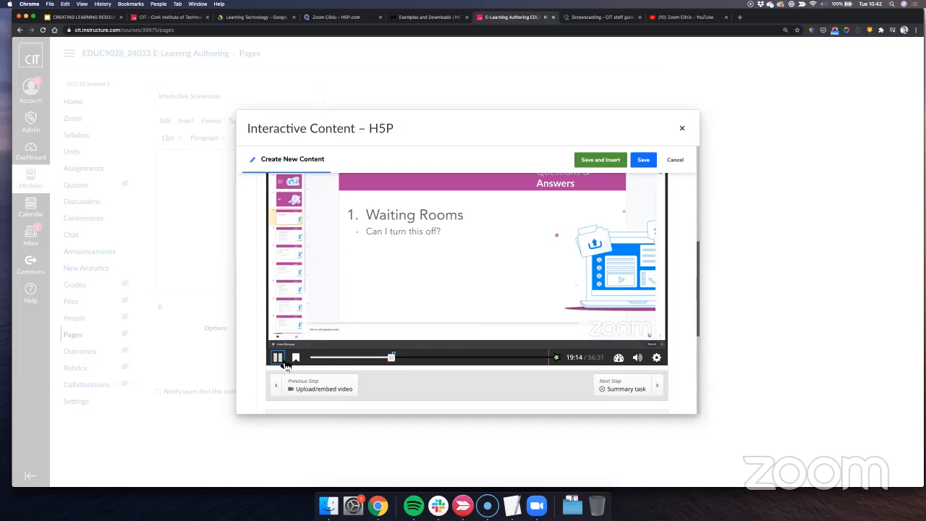
pyautogui.moveTo(392, 359); pyautogui.dragTo(394, 359)
pyautogui.click(394, 358)
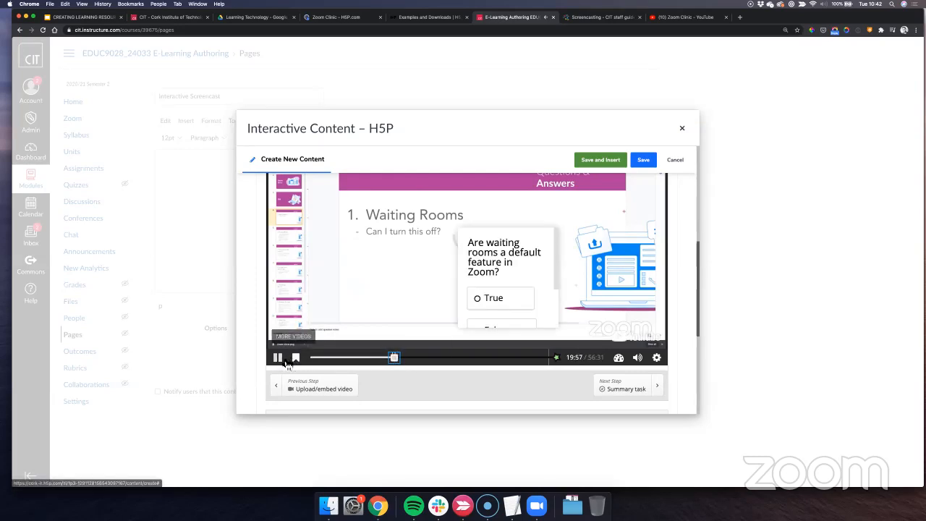
pyautogui.scroll(-1, 561, 266)
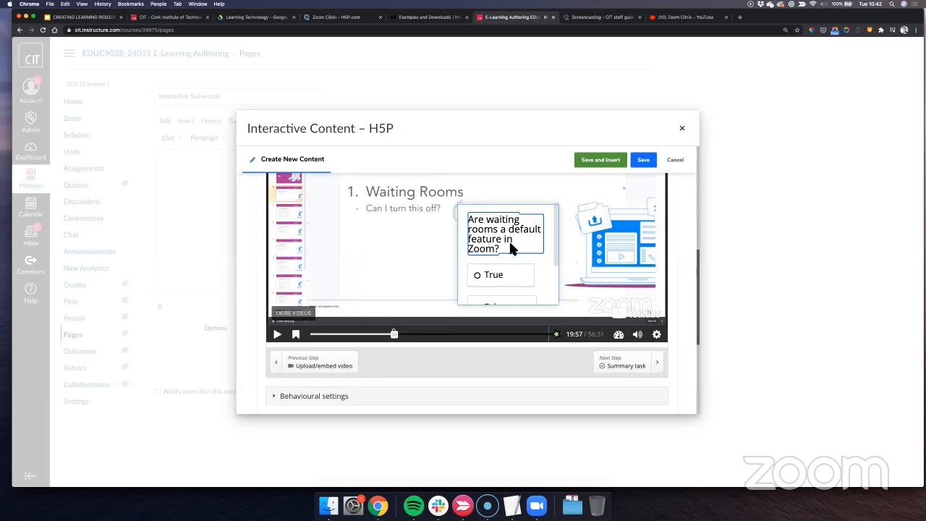
pyautogui.scroll(-1, 501, 254)
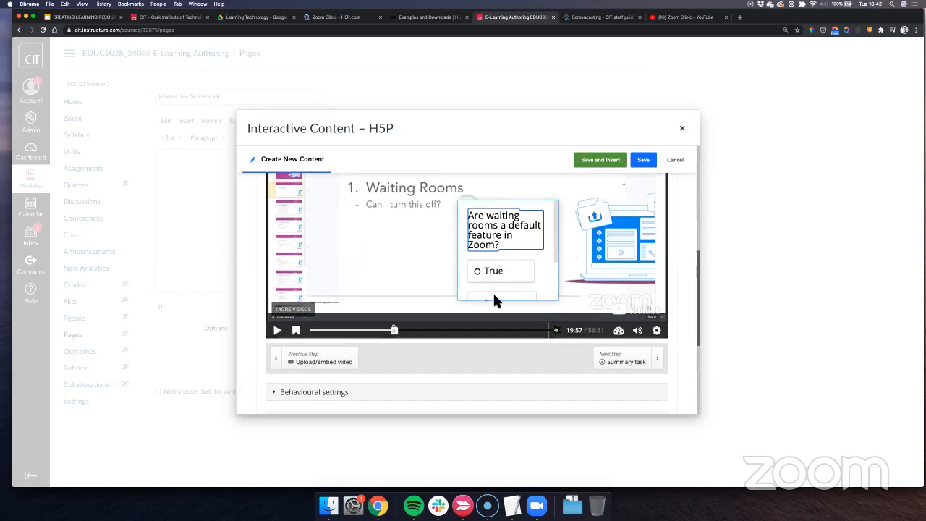
# - Reposition and enlarge the waiting rooms question box over the slide so its question, both answers and the Check button fit
pyautogui.click(556, 216)
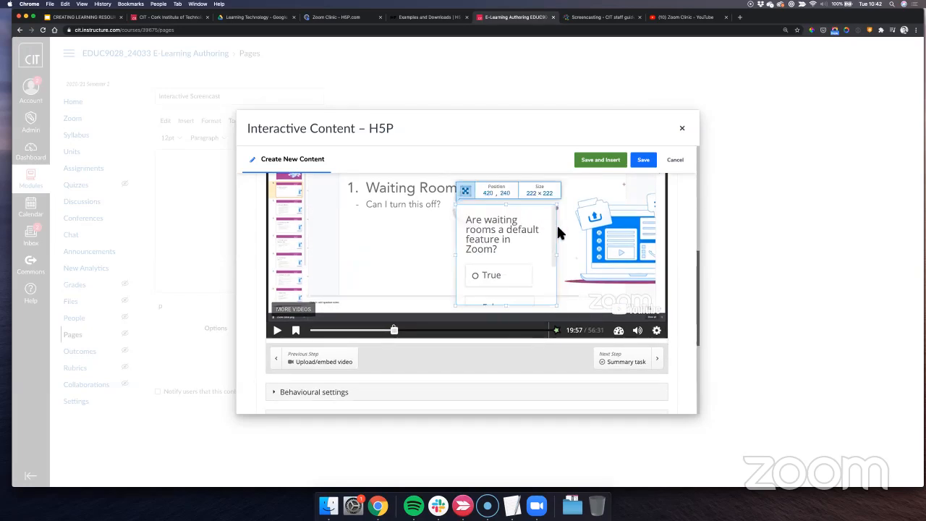
pyautogui.moveTo(557, 232); pyautogui.dragTo(462, 201)
pyautogui.moveTo(461, 282); pyautogui.dragTo(592, 311)
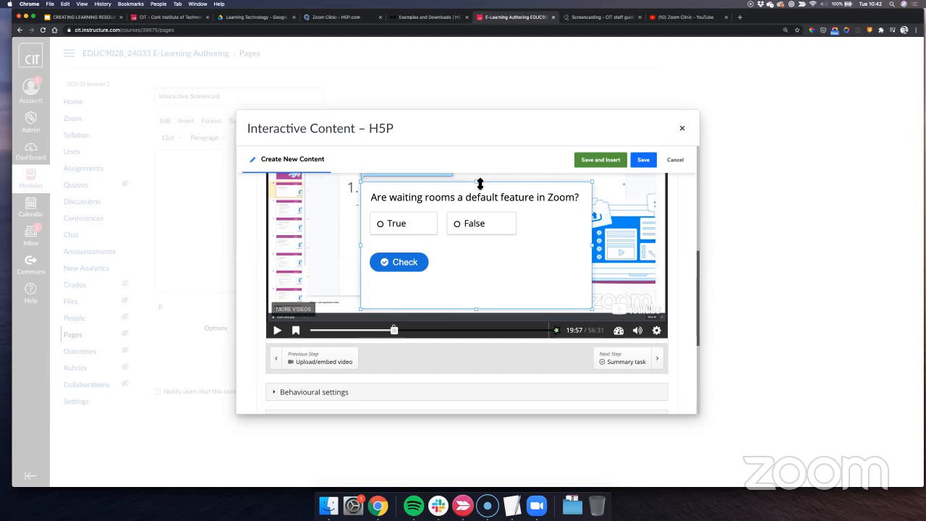
pyautogui.moveTo(478, 181); pyautogui.dragTo(479, 181)
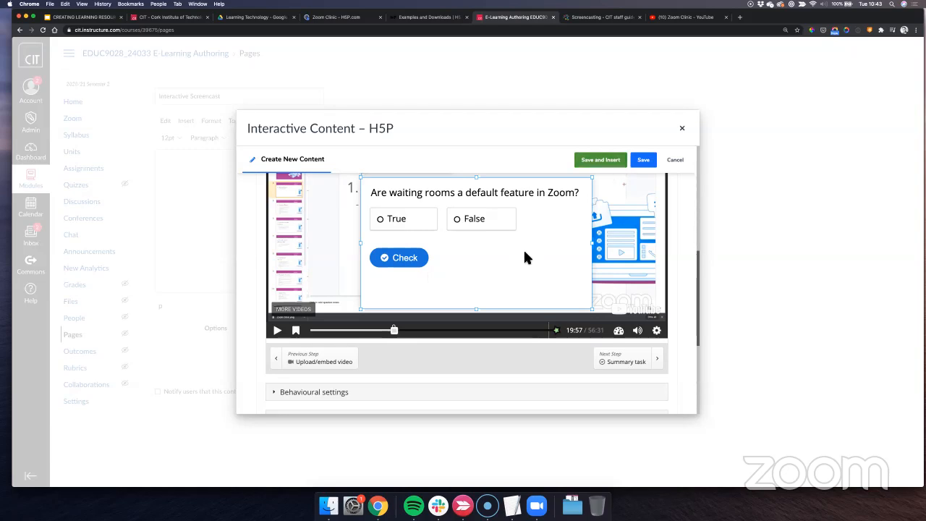
# - Search the H5P content types for "bo" and look over the Interactive Book entry
pyautogui.scroll(3, 518, 247)
pyautogui.scroll(2, 520, 255)
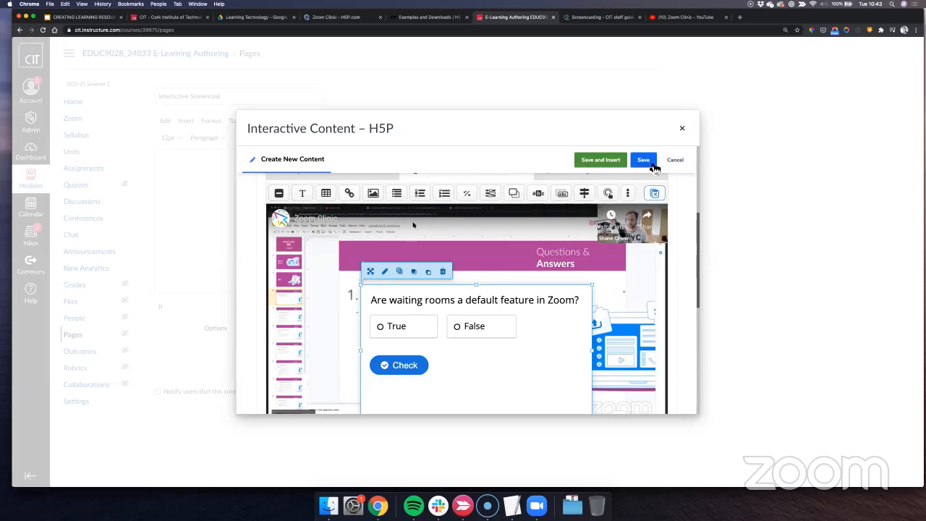
pyautogui.scroll(5, 564, 221)
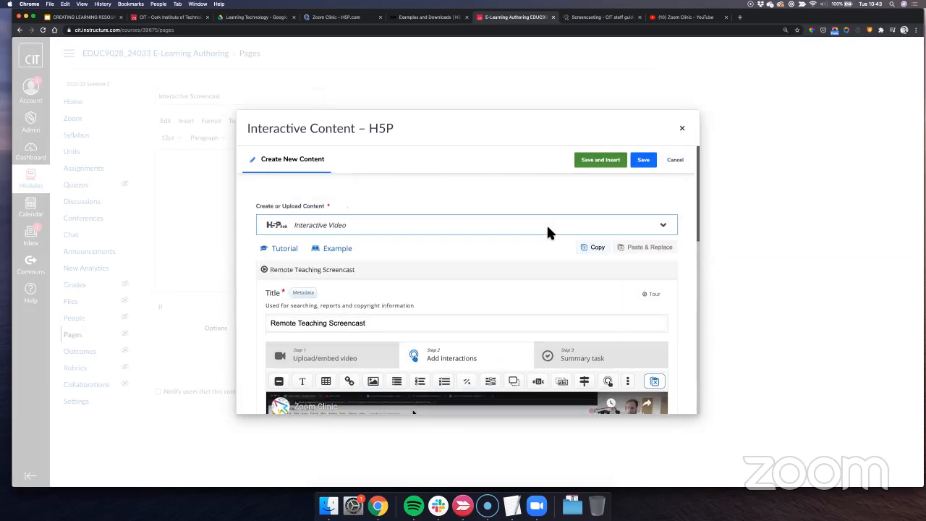
pyautogui.click(297, 231)
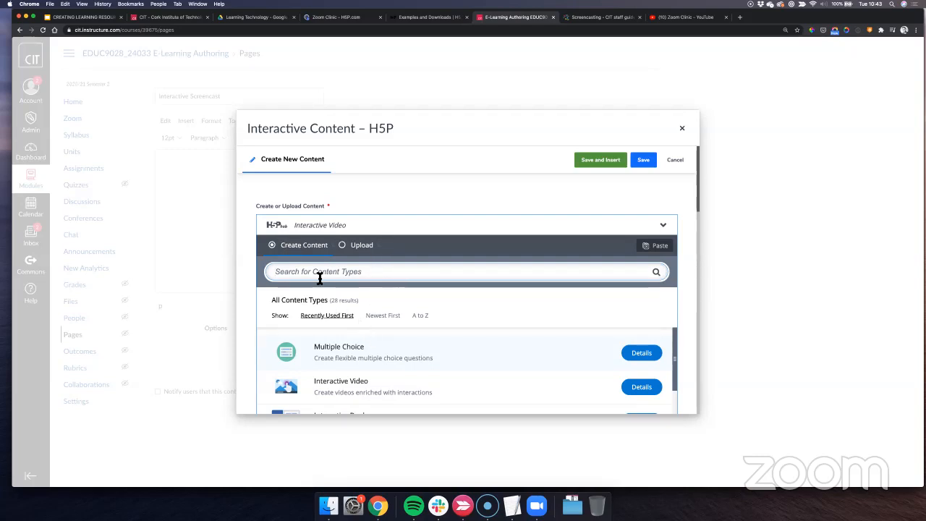
pyautogui.write('bo')
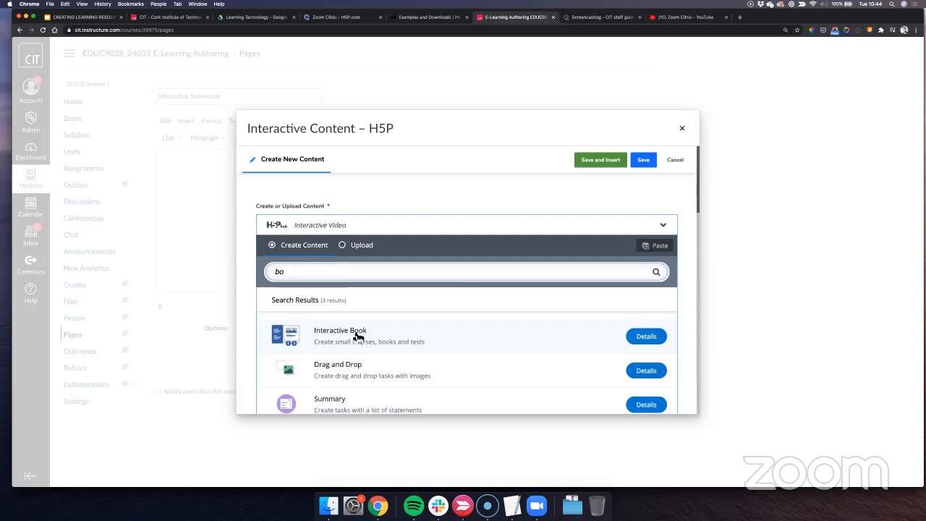
pyautogui.scroll(-1, 358, 337)
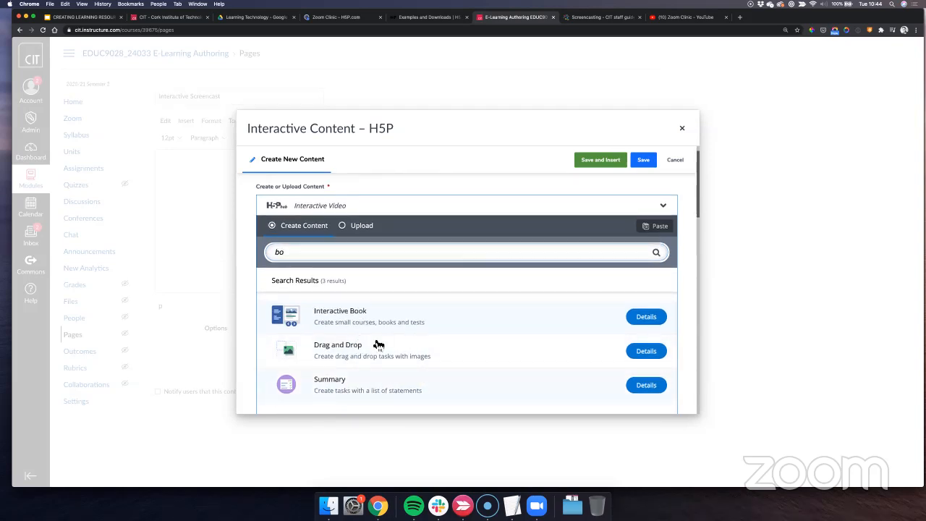
pyautogui.scroll(-3, 343, 352)
pyautogui.scroll(4, 343, 351)
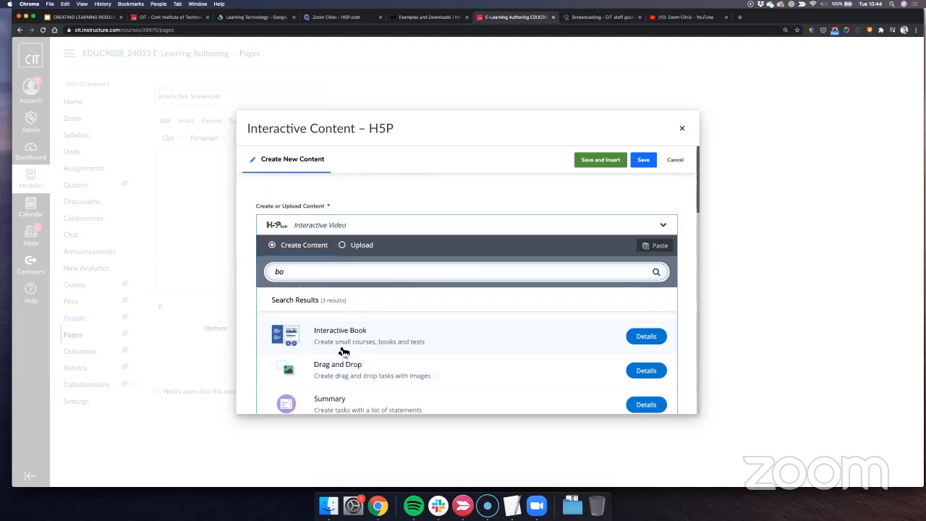
# - Close the H5P content editor, discarding the unsaved Remote Teaching Screencast, and return to the Interactive Screencast page
pyautogui.click(685, 129)
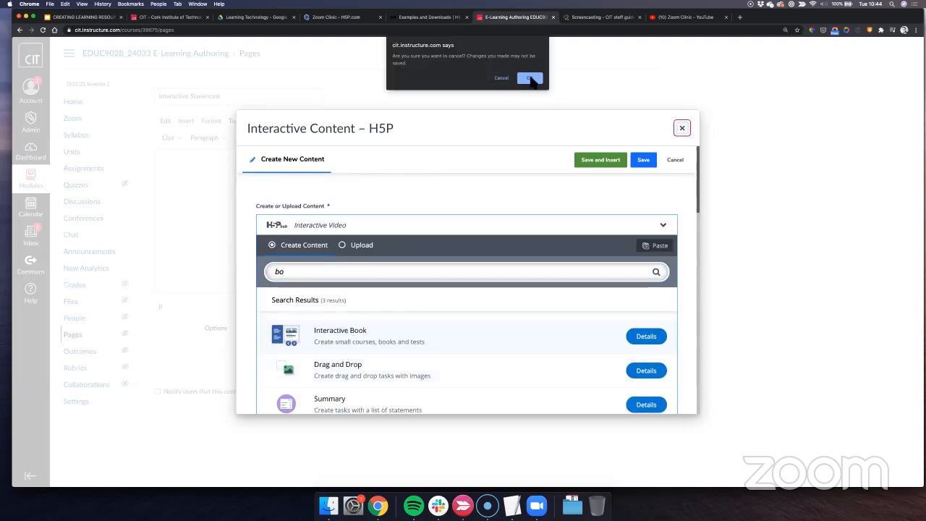
pyautogui.click(529, 78)
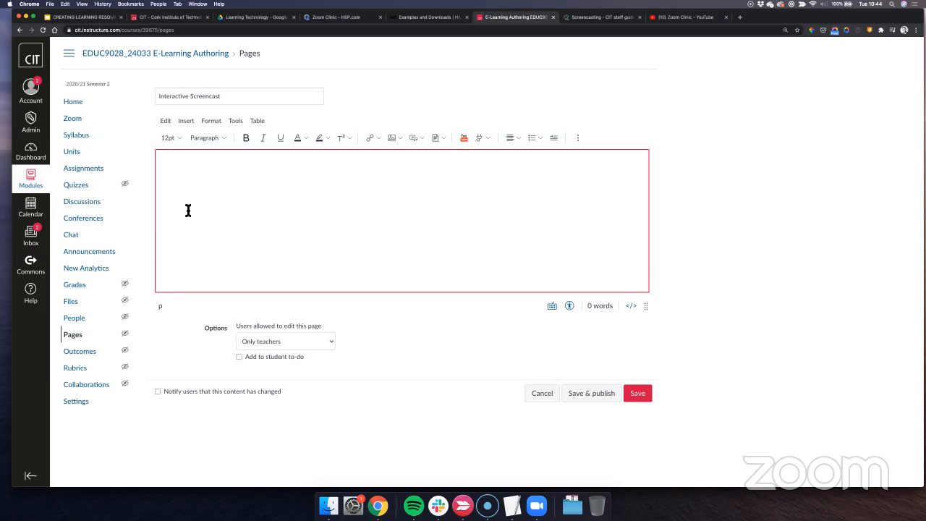
pyautogui.click(486, 138)
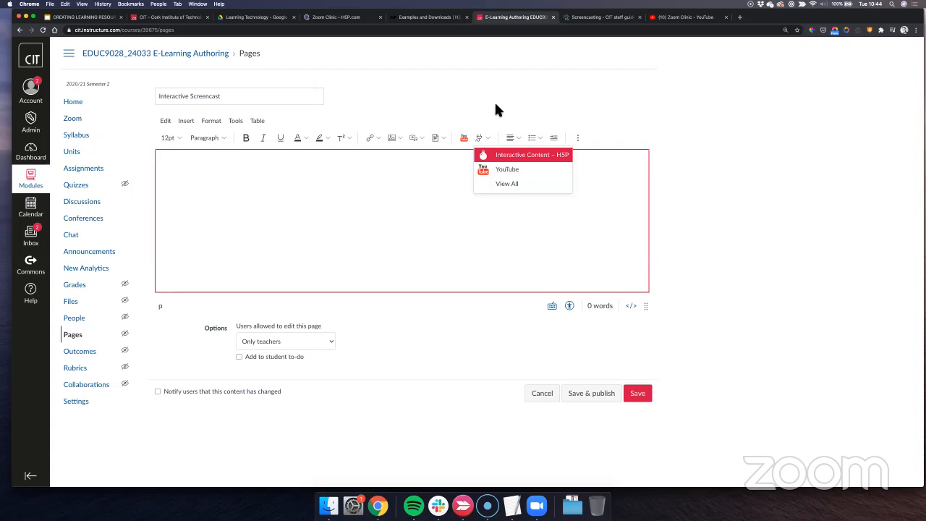
pyautogui.click(426, 182)
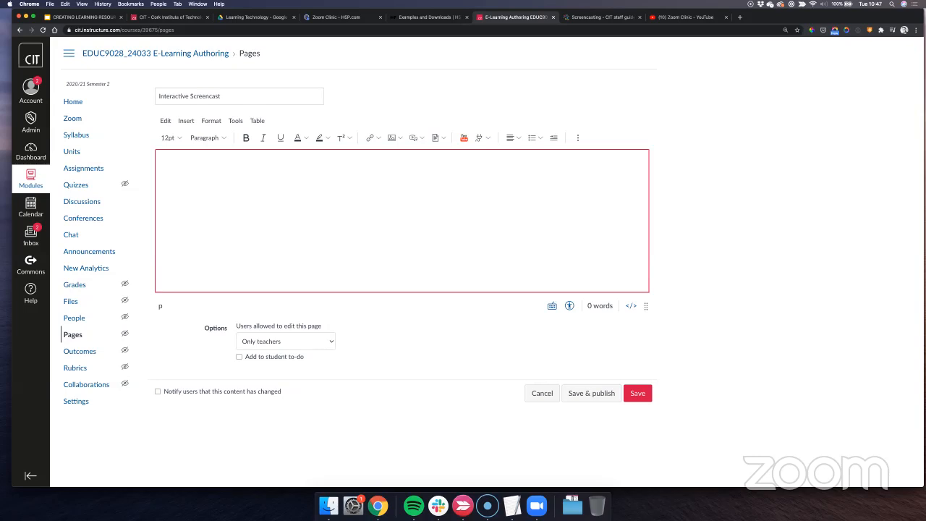
# - Switch to the H5P.org examples page and filter the content types to Multimedia
pyautogui.click(423, 17)
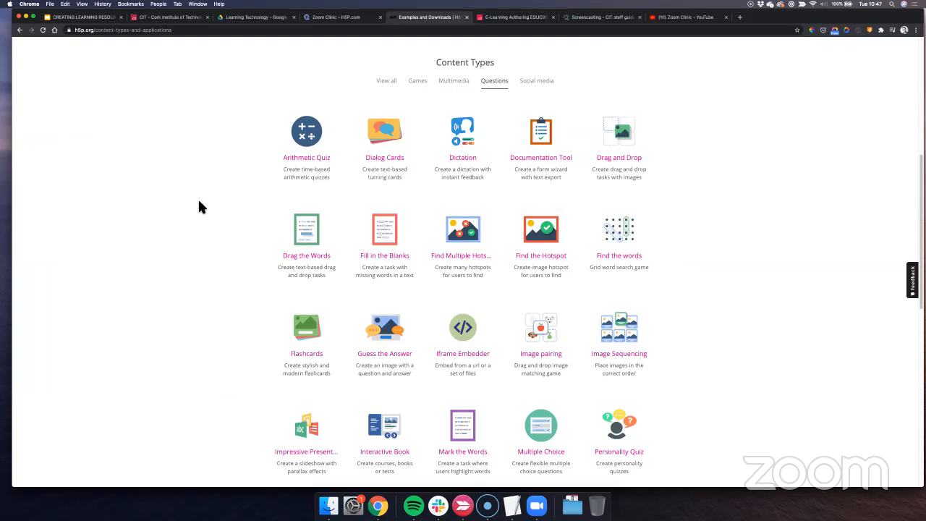
pyautogui.scroll(3, 199, 202)
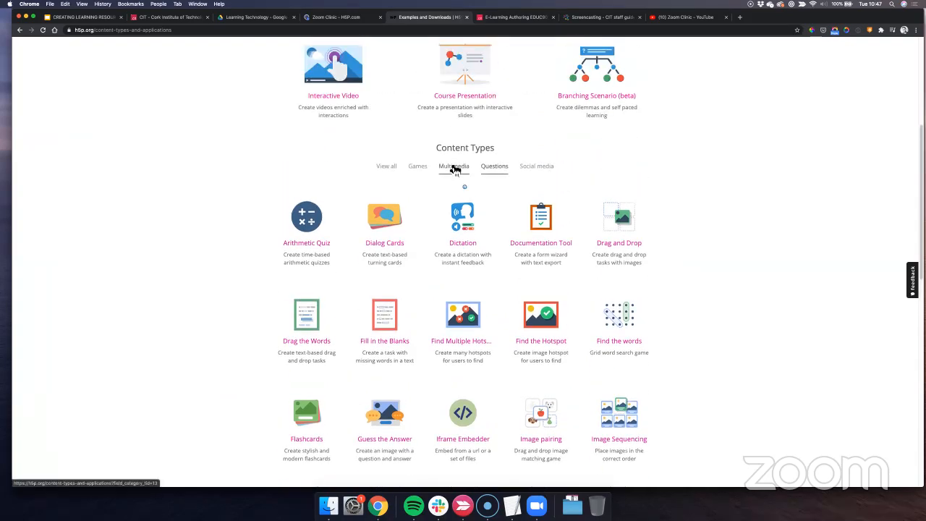
pyautogui.click(454, 168)
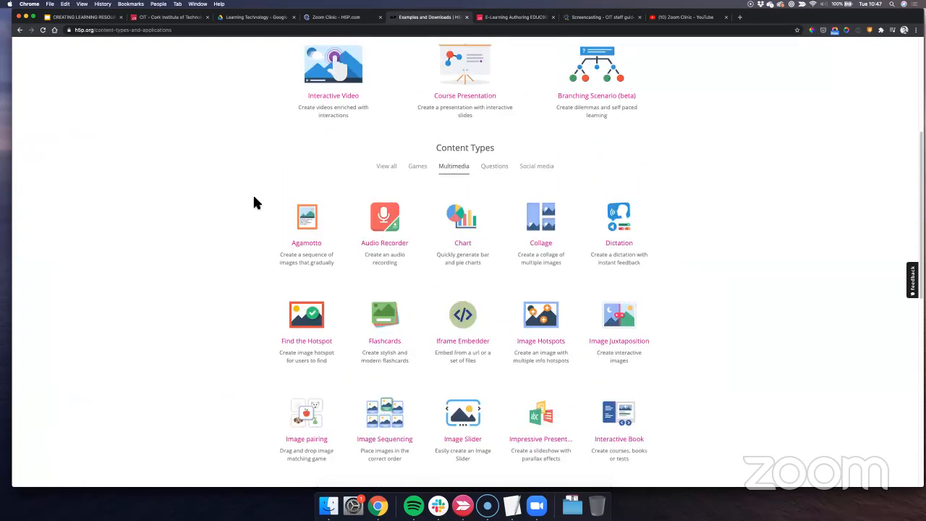
pyautogui.scroll(-1, 254, 201)
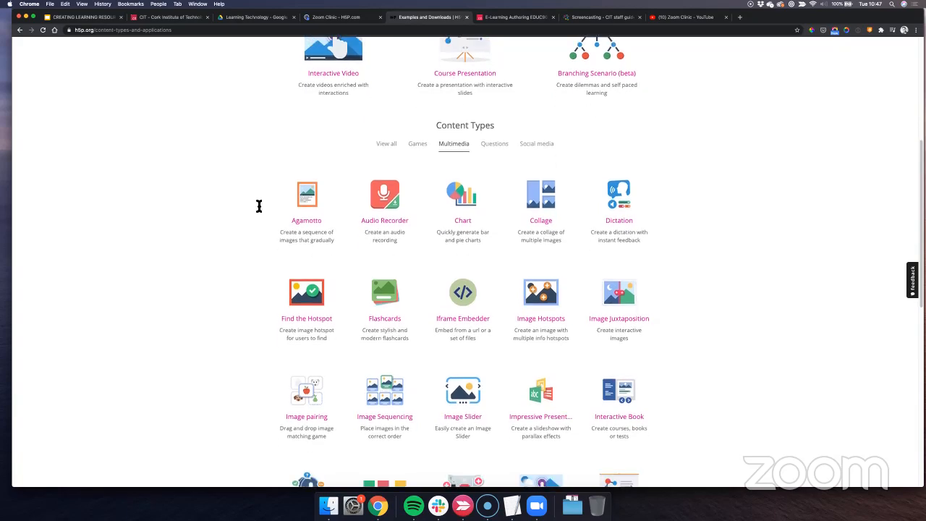
# - Open the Impressive Presentation example and advance through three of its slides
pyautogui.click(552, 405)
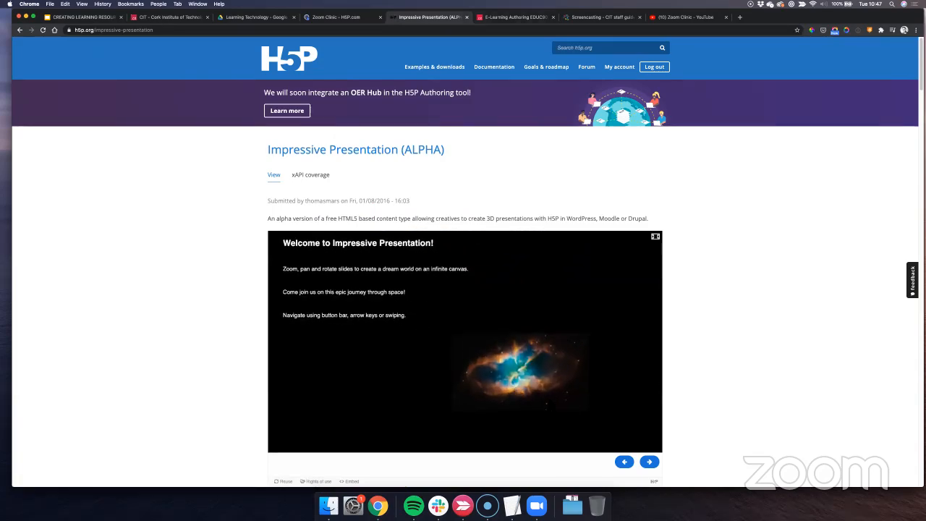
pyautogui.click(653, 463)
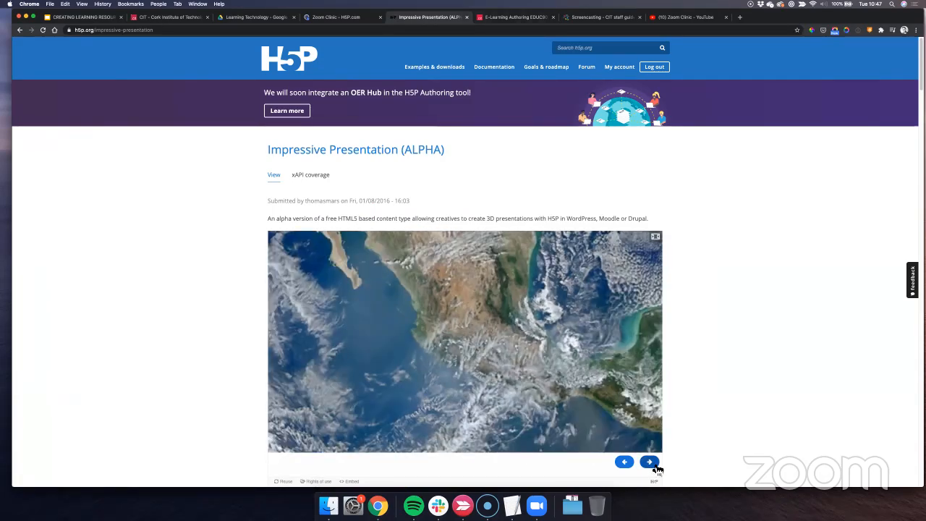
pyautogui.click(655, 466)
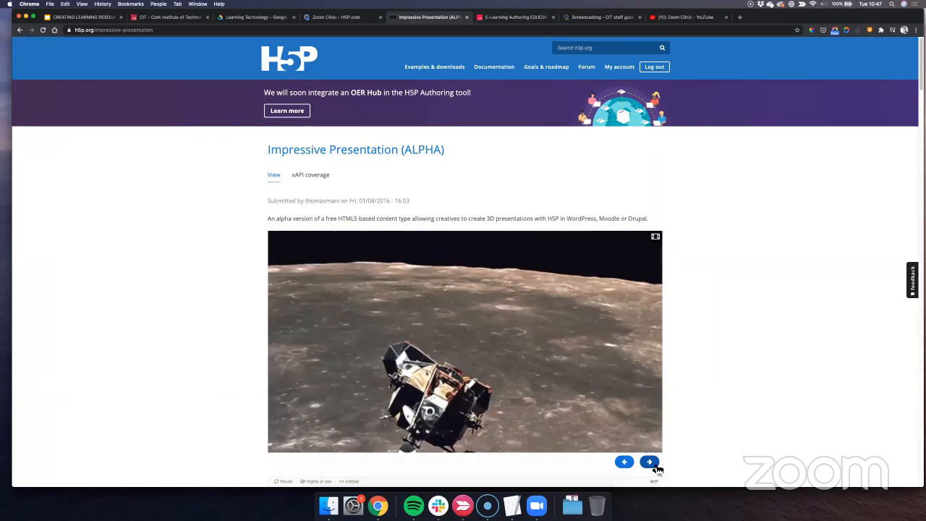
pyautogui.click(650, 463)
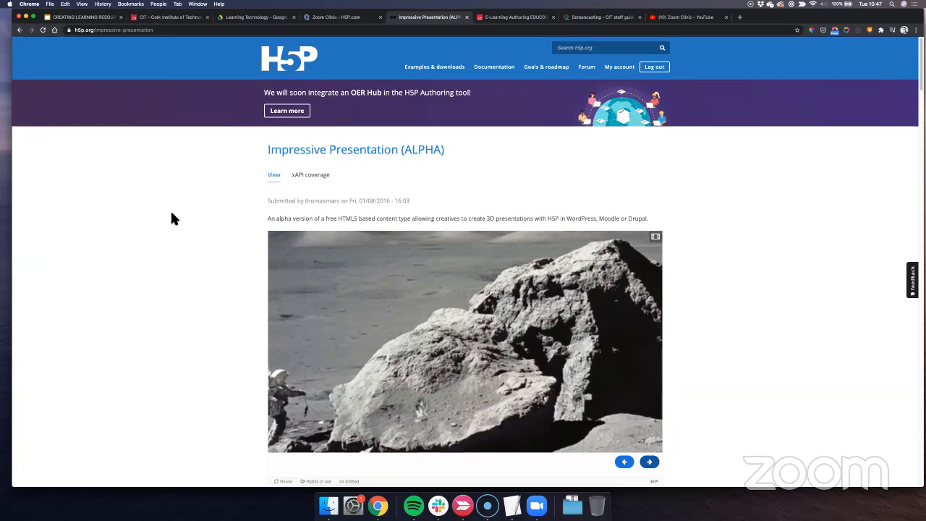